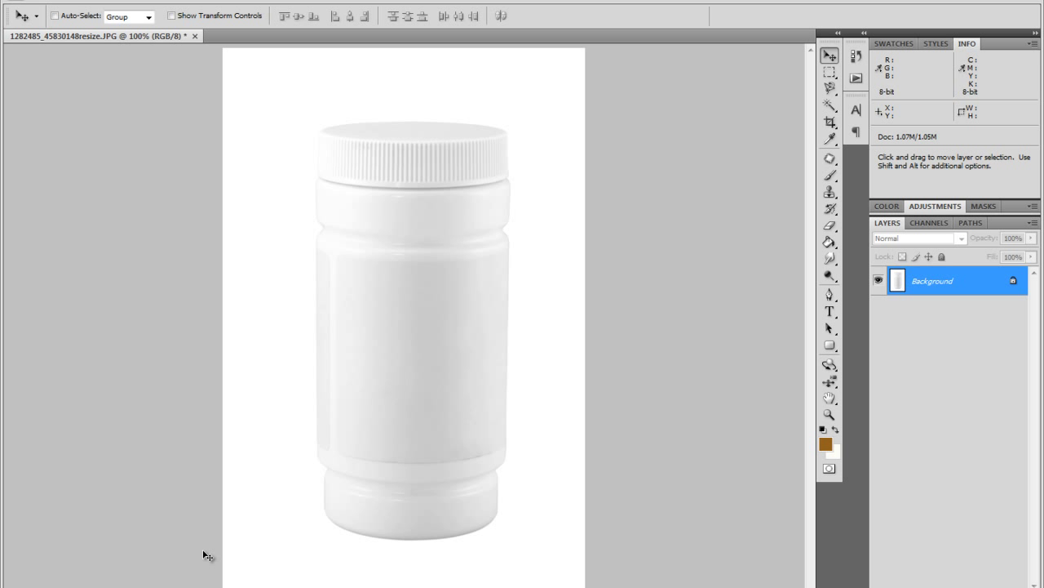
# - Drag 1282485_45830148resize.JPG from the tutorial folder into Photoshop to open the white bottle photo
pyautogui.hotkey('alt', 'Tab')
pyautogui.click(547, 395)
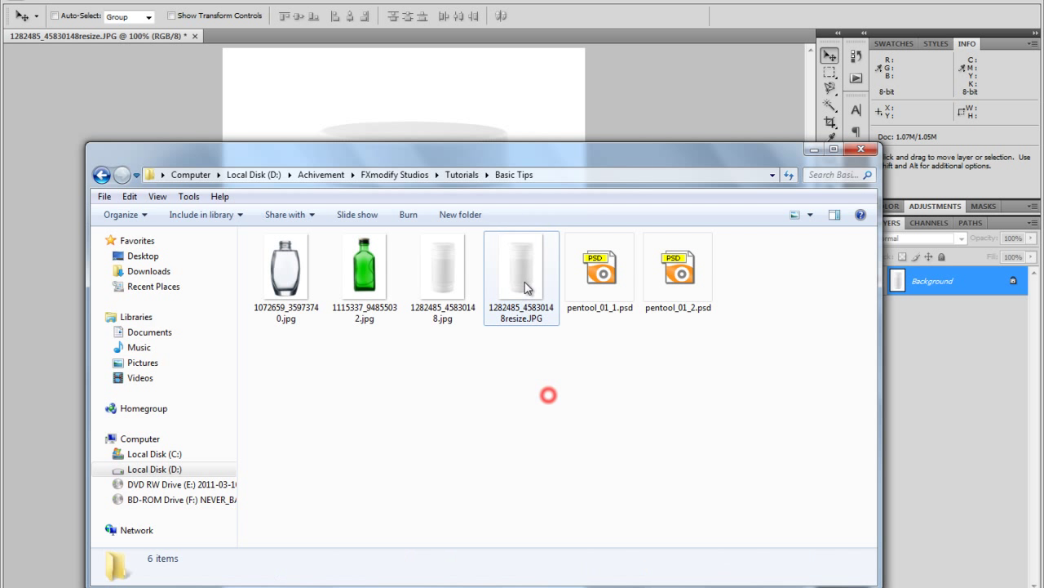
pyautogui.moveTo(526, 269); pyautogui.dragTo(187, 107)
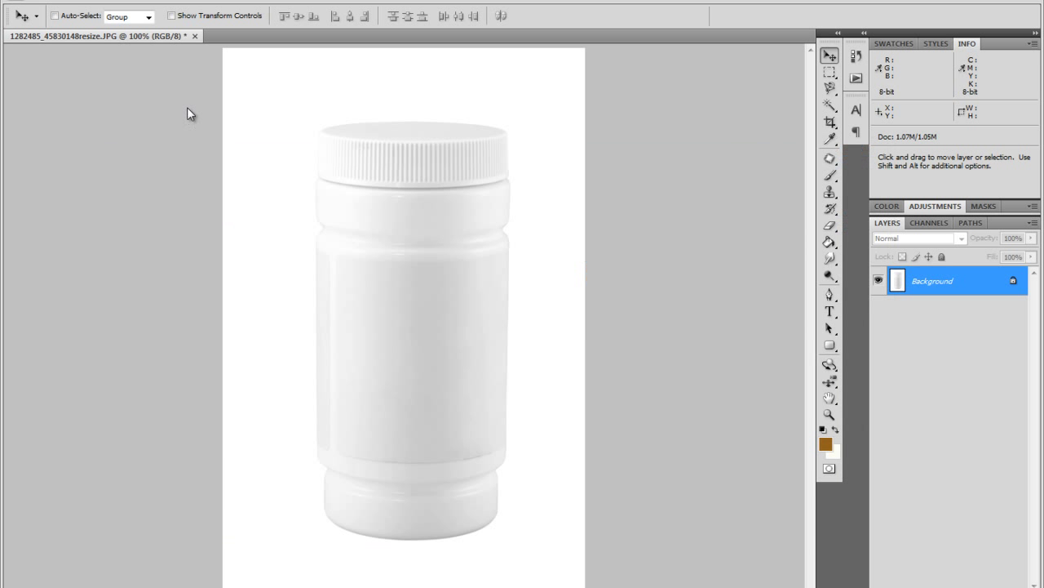
pyautogui.click(436, 291)
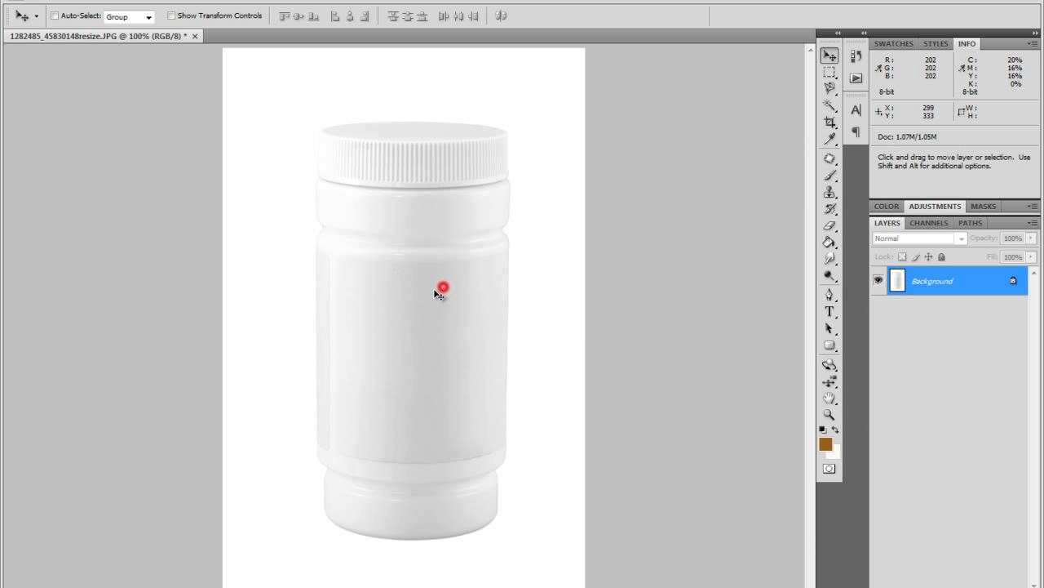
pyautogui.click(829, 295)
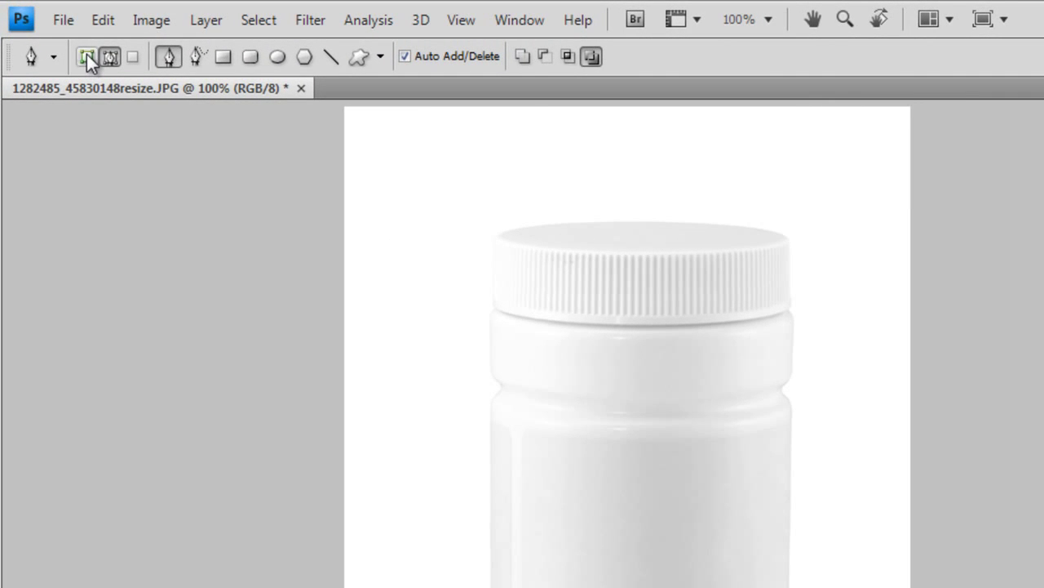
# - Draw a closed four-point brown shape layer over the bottle in Shape layers mode
pyautogui.click(87, 55)
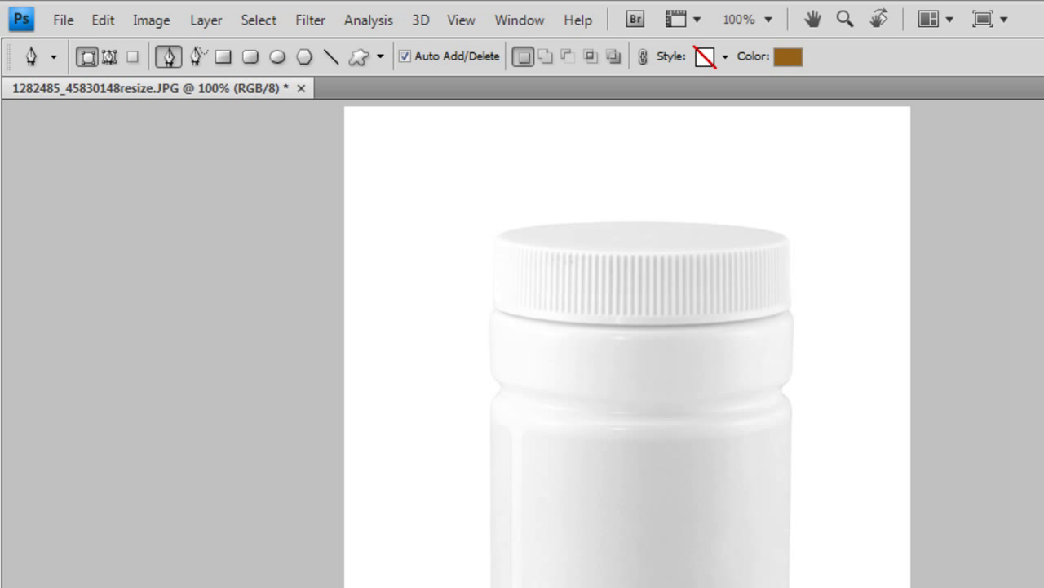
pyautogui.click(513, 445)
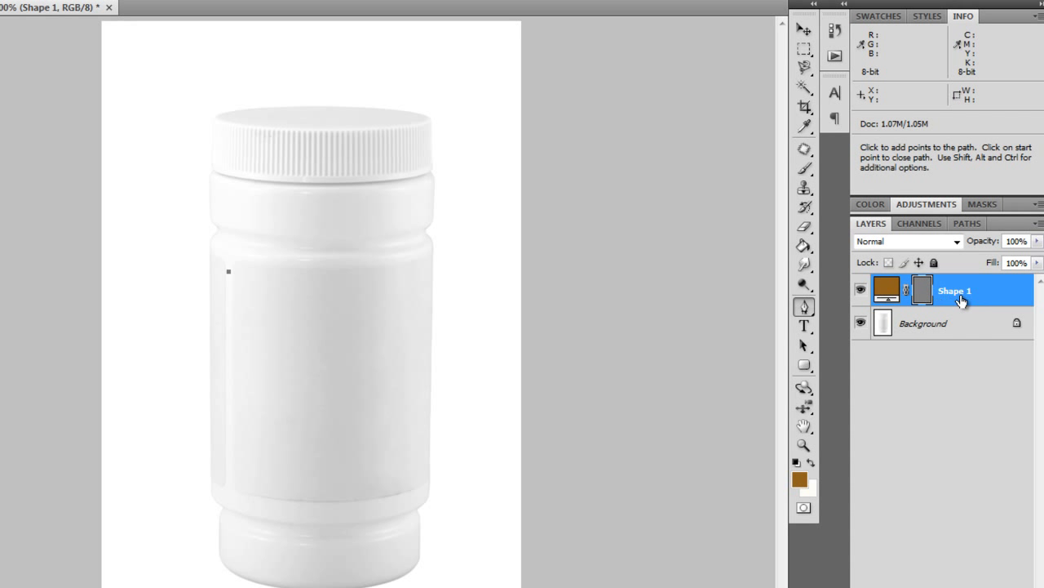
pyautogui.click(270, 161)
pyautogui.click(385, 198)
pyautogui.click(363, 342)
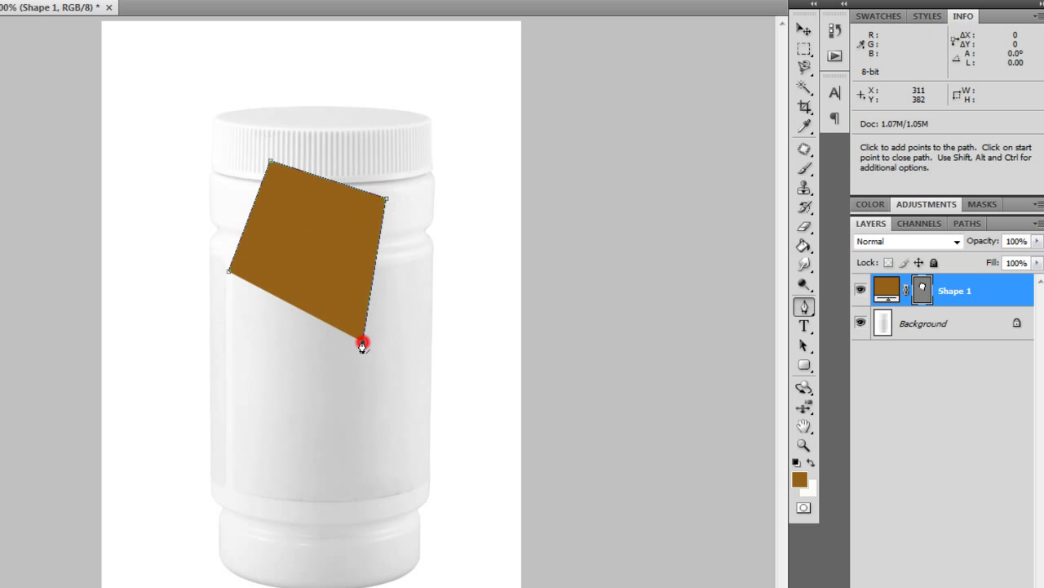
pyautogui.click(230, 274)
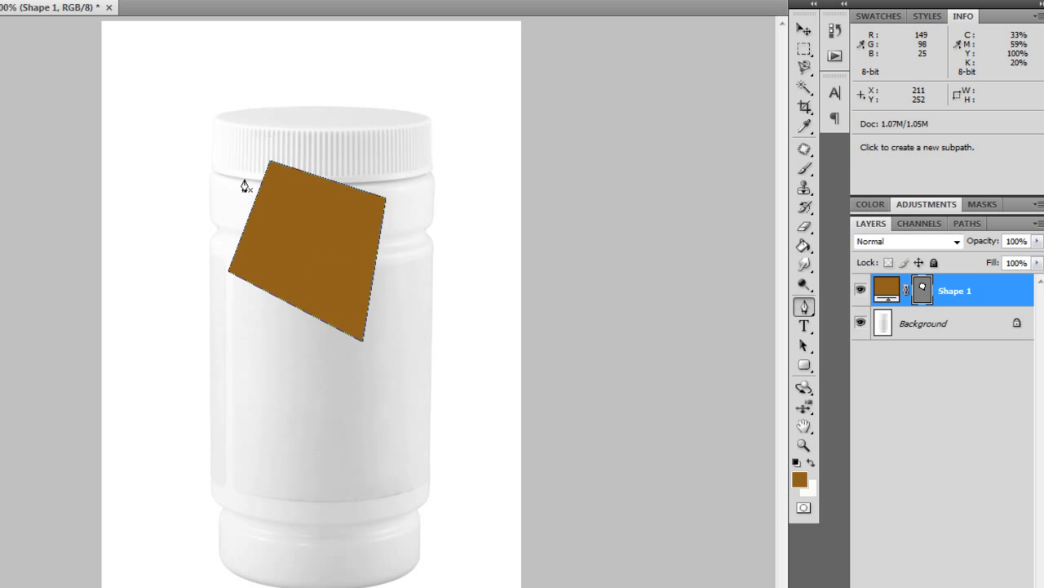
# - Open the shape's fill colour picker, cancel to keep brown, and delete the Shape 1 layer
pyautogui.doubleClick(887, 286)
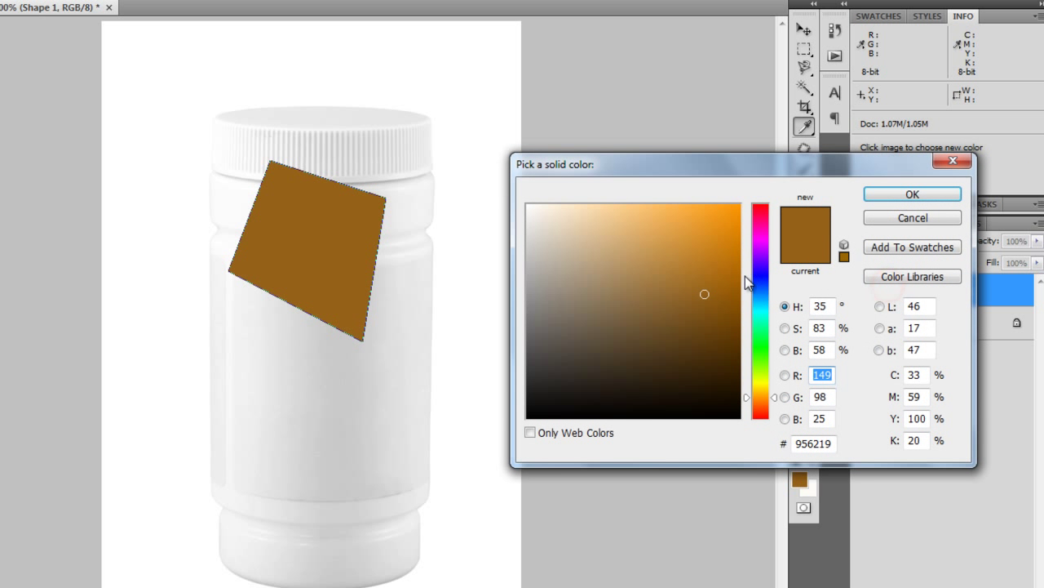
pyautogui.moveTo(771, 294); pyautogui.dragTo(776, 258)
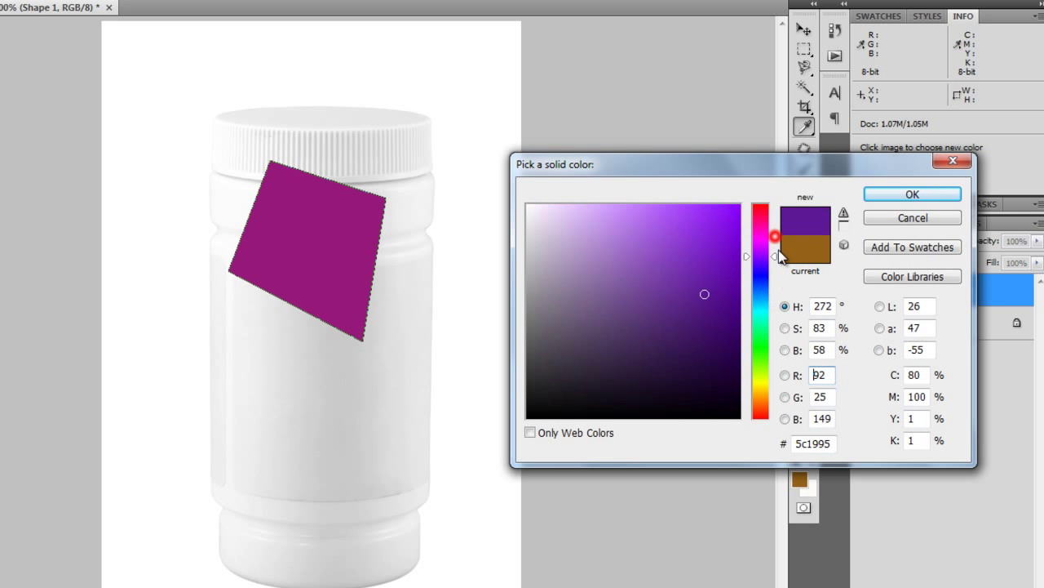
pyautogui.click(912, 218)
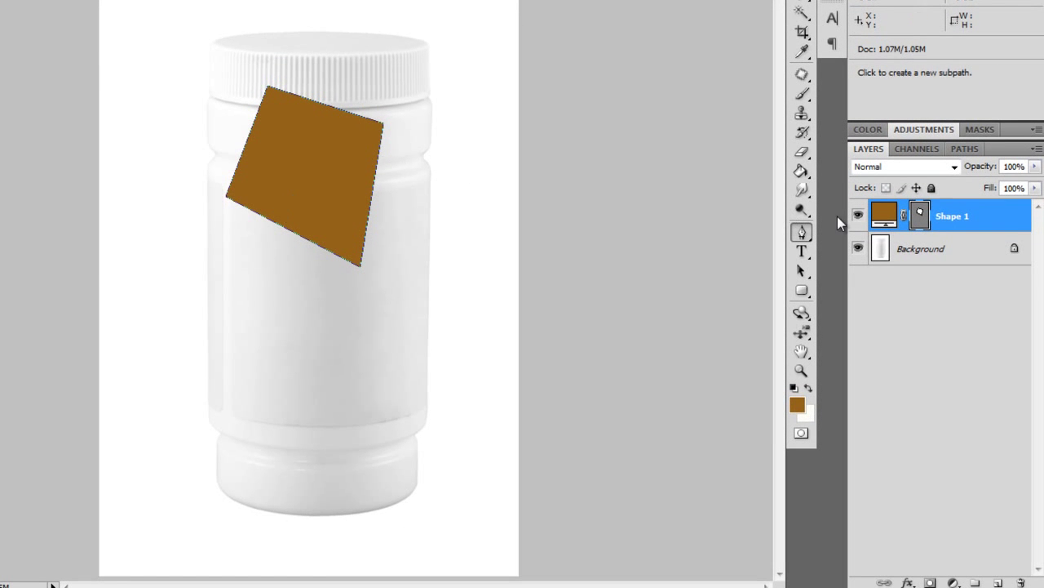
pyautogui.moveTo(918, 224); pyautogui.dragTo(1021, 581)
pyautogui.click(37, 7)
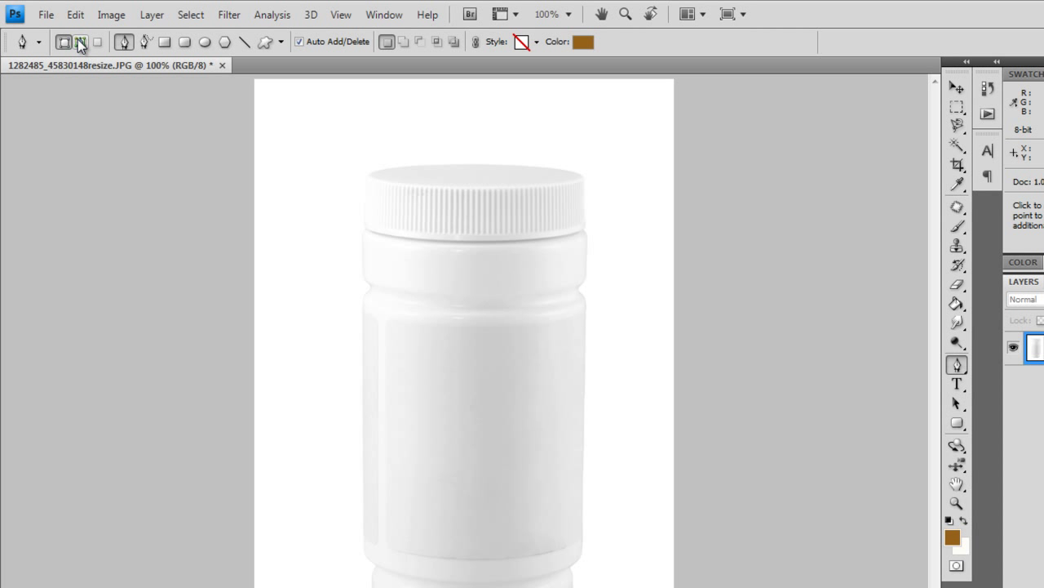
# - In Paths mode, start an open path left of the jar and curve it over the cap
pyautogui.click(80, 42)
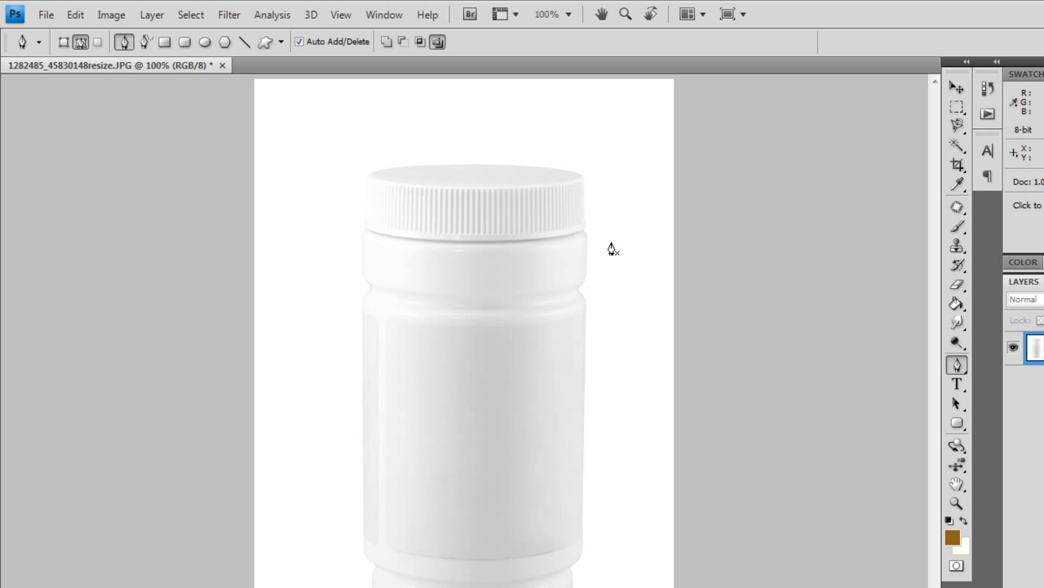
pyautogui.click(300, 317)
pyautogui.click(389, 177)
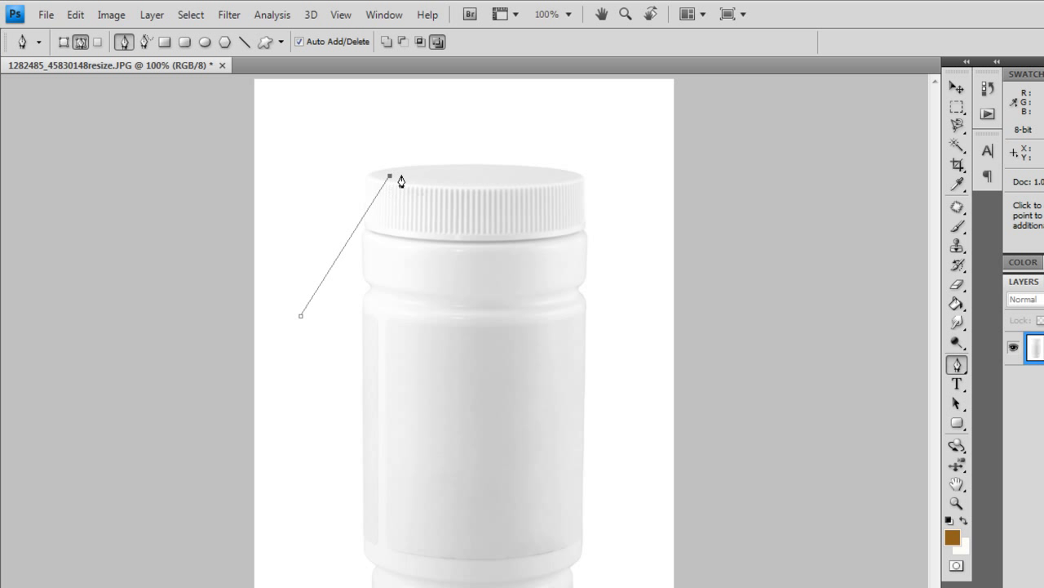
pyautogui.click(553, 245)
pyautogui.moveTo(553, 245); pyautogui.dragTo(567, 408)
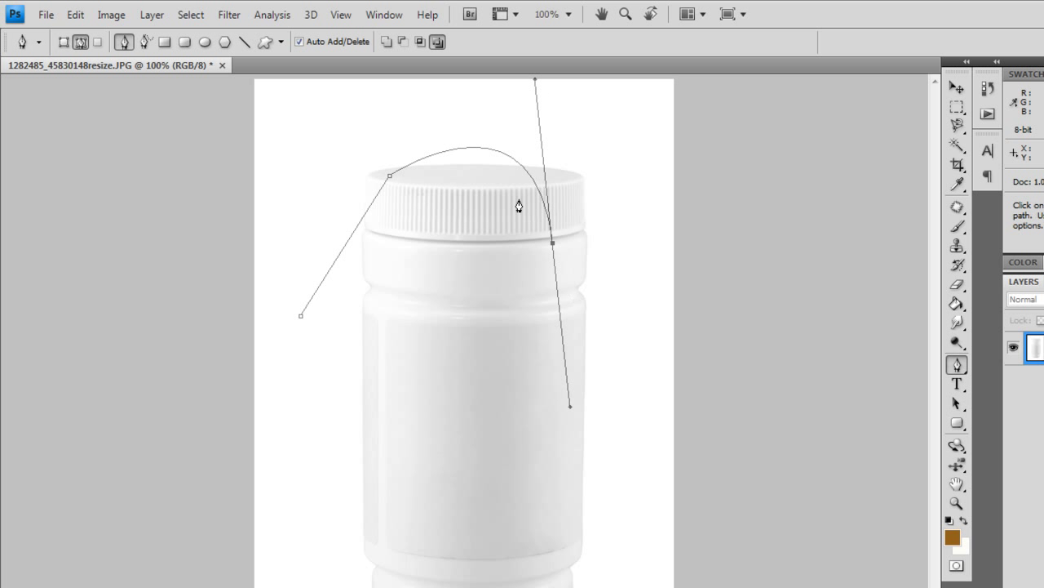
# - Reshape the arch by swapping the top-left anchor for a new one, then extend the path in a wave across the jar
pyautogui.click(390, 178)
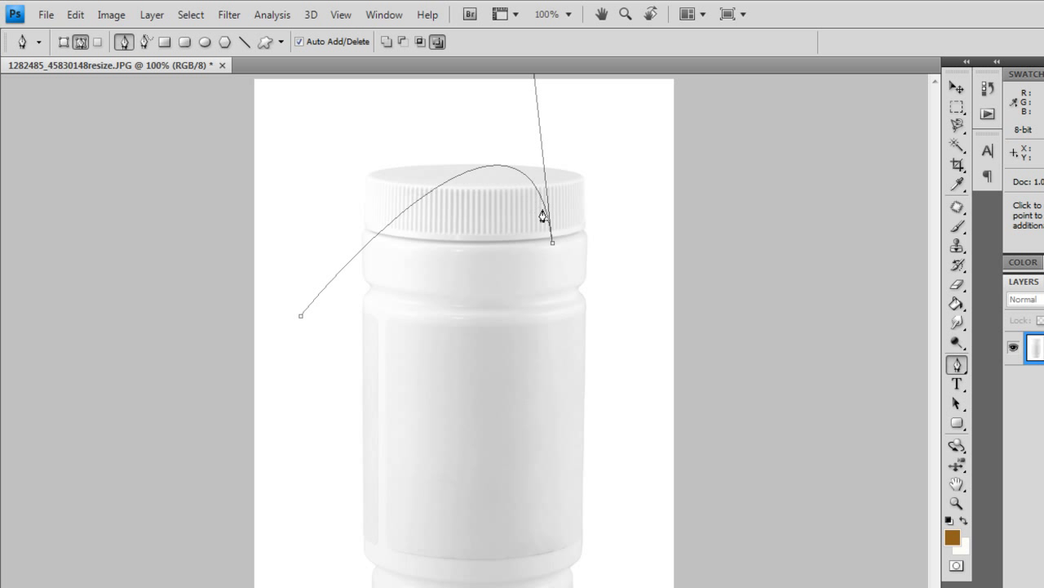
pyautogui.click(406, 209)
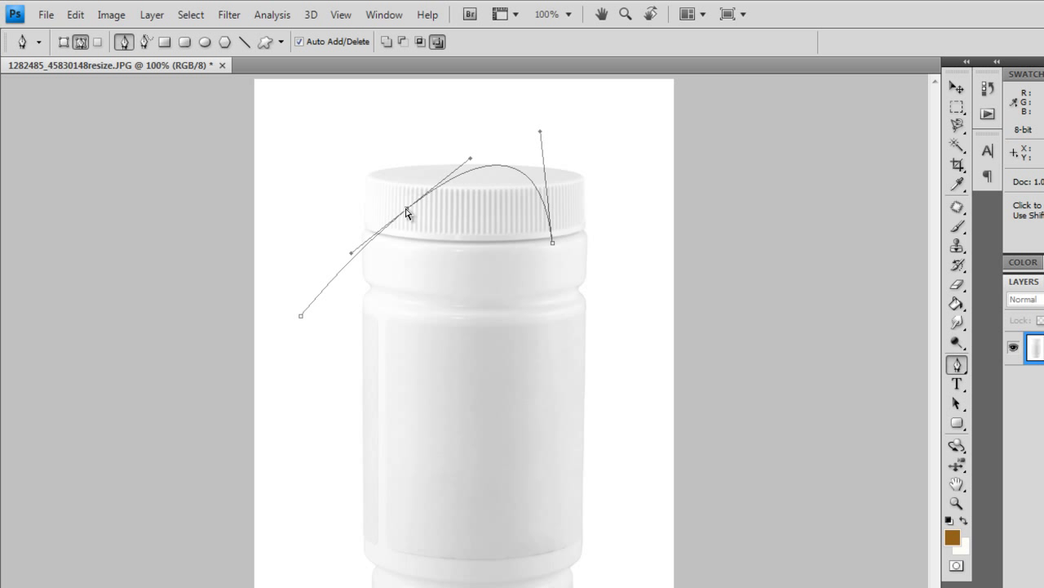
pyautogui.moveTo(407, 210); pyautogui.dragTo(371, 186)
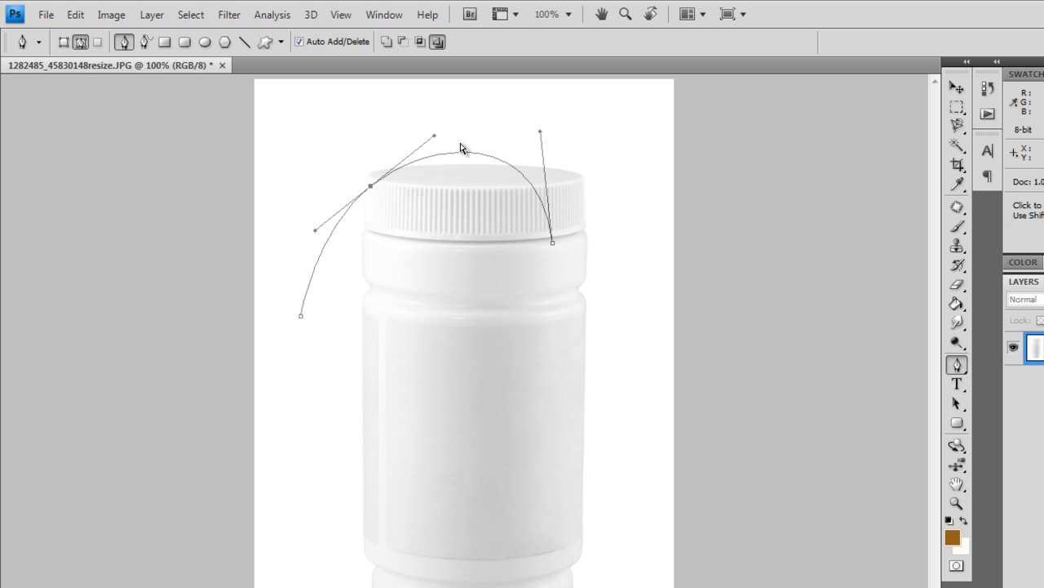
pyautogui.moveTo(435, 137)
pyautogui.mouseDown()
pyautogui.moveTo(462, 163)
pyautogui.moveTo(407, 101)
pyautogui.moveTo(441, 200)
pyautogui.moveTo(425, 100)
pyautogui.moveTo(357, 180)
pyautogui.moveTo(559, 126)
pyautogui.moveTo(496, 112)
pyautogui.moveTo(383, 144)
pyautogui.moveTo(373, 133)
pyautogui.moveTo(445, 168)
pyautogui.moveTo(333, 136)
pyautogui.moveTo(403, 163)
pyautogui.moveTo(382, 184)
pyautogui.moveTo(410, 129)
pyautogui.moveTo(444, 152)
pyautogui.mouseUp()
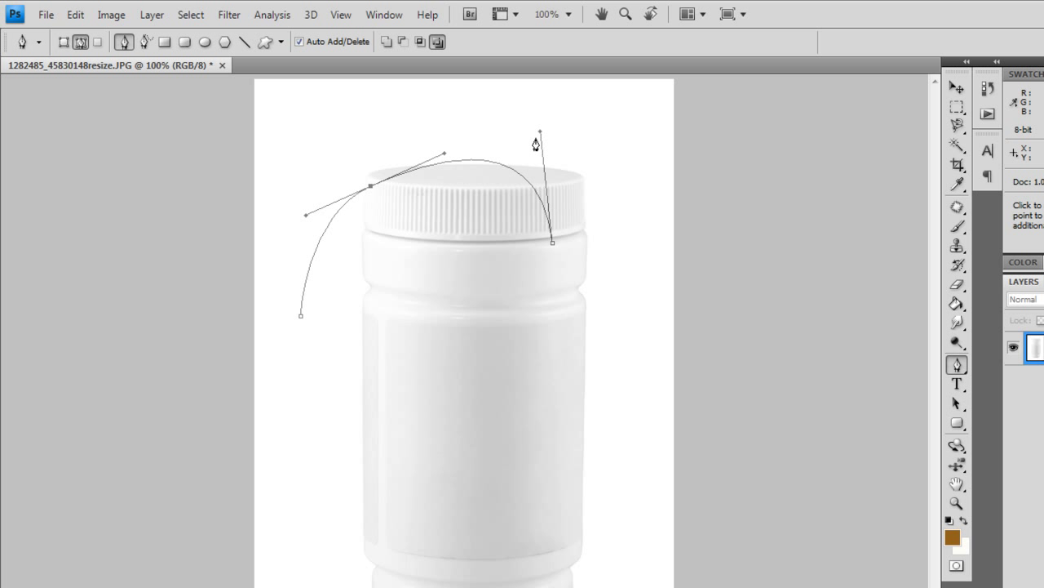
pyautogui.moveTo(378, 321); pyautogui.dragTo(334, 421)
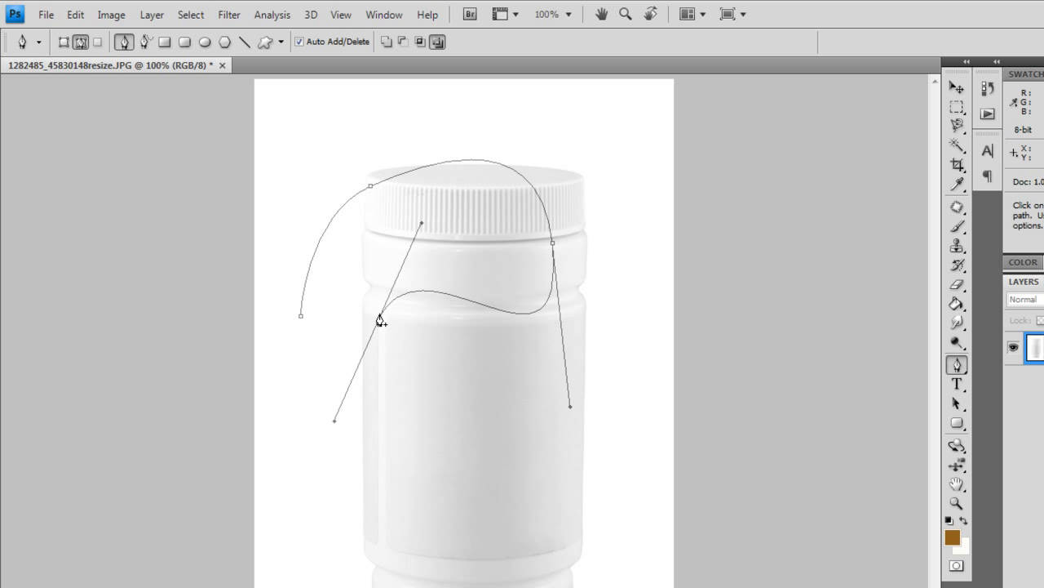
# - Undo the stray anchor, make the wave point a corner, and add curved anchors around the jar's lower body
pyautogui.click(445, 432)
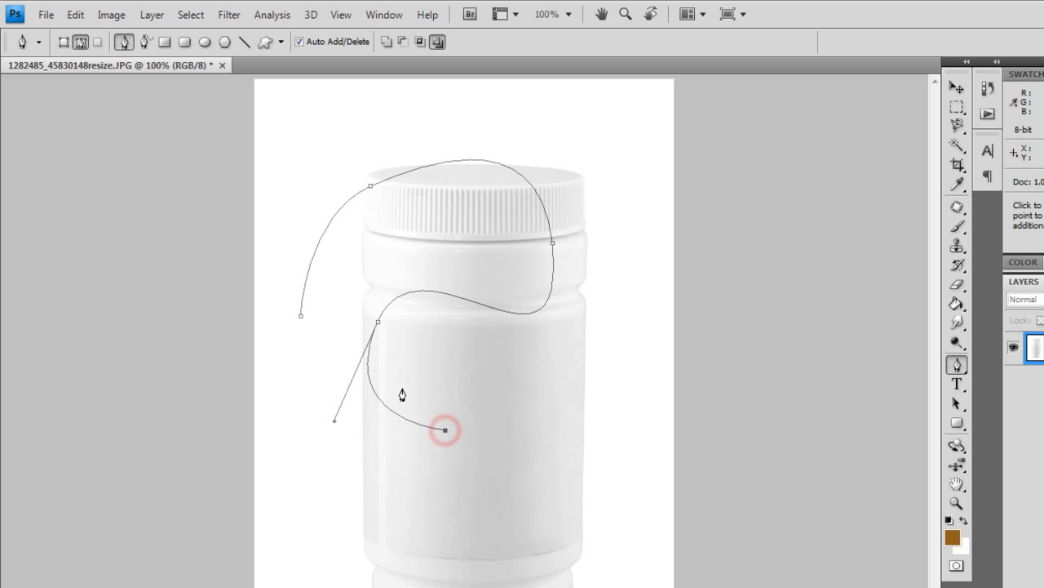
pyautogui.hotkey('ctrl', 'z')
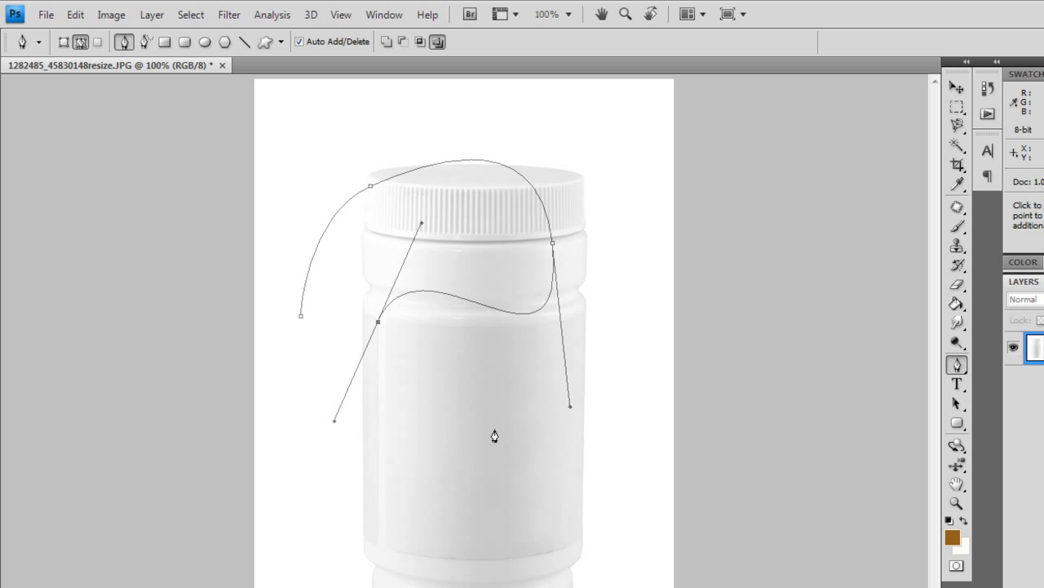
pyautogui.click(378, 323)
pyautogui.click(498, 395)
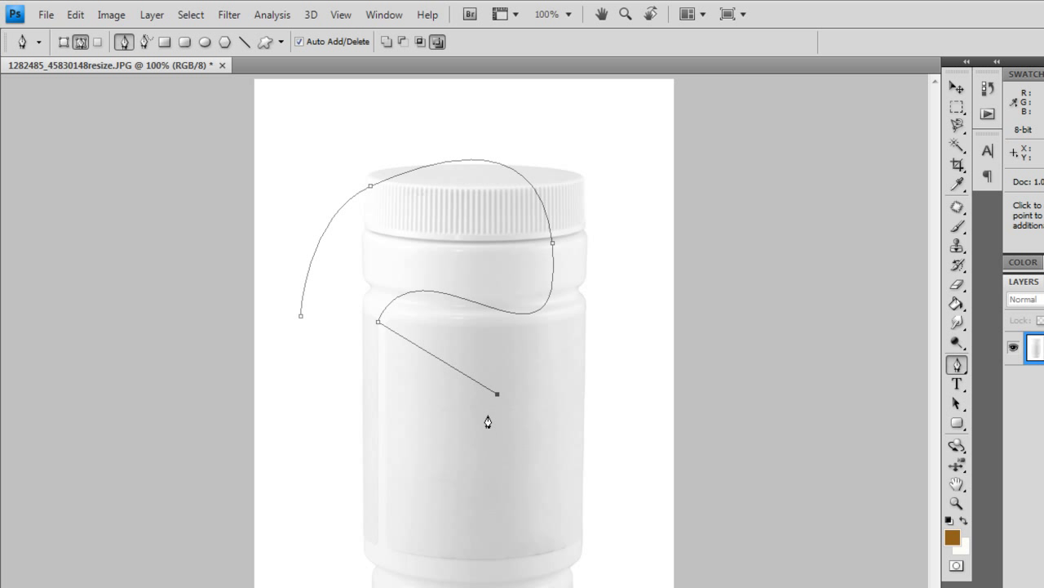
pyautogui.moveTo(376, 424); pyautogui.dragTo(313, 378)
pyautogui.moveTo(321, 474); pyautogui.dragTo(355, 509)
pyautogui.moveTo(451, 504); pyautogui.dragTo(554, 471)
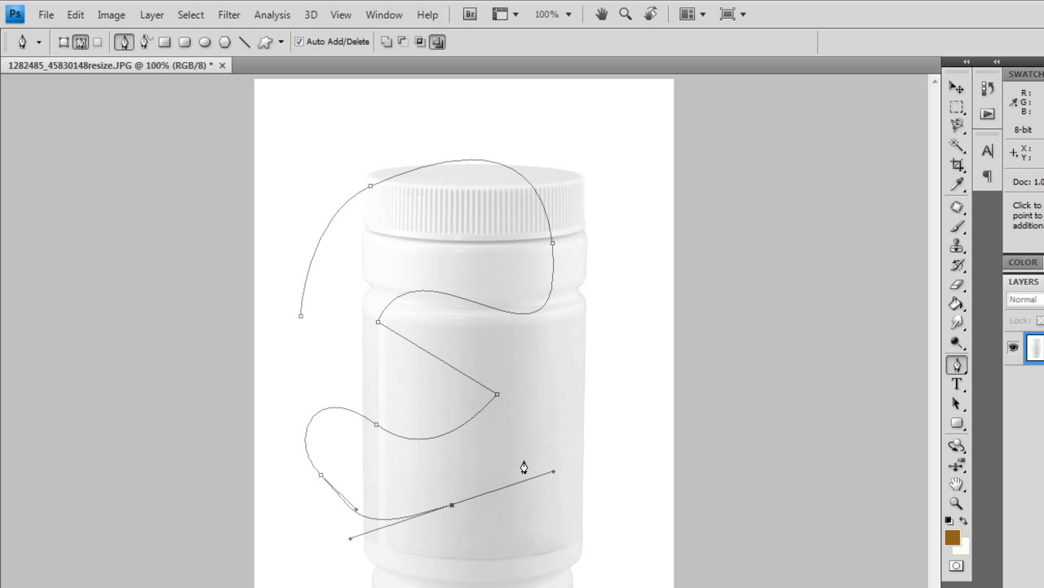
# - Add corner anchors up the right side and over the cap back to the start, closing the band outline
pyautogui.click(599, 376)
pyautogui.click(604, 229)
pyautogui.click(555, 125)
pyautogui.click(391, 118)
pyautogui.click(279, 204)
pyautogui.click(272, 297)
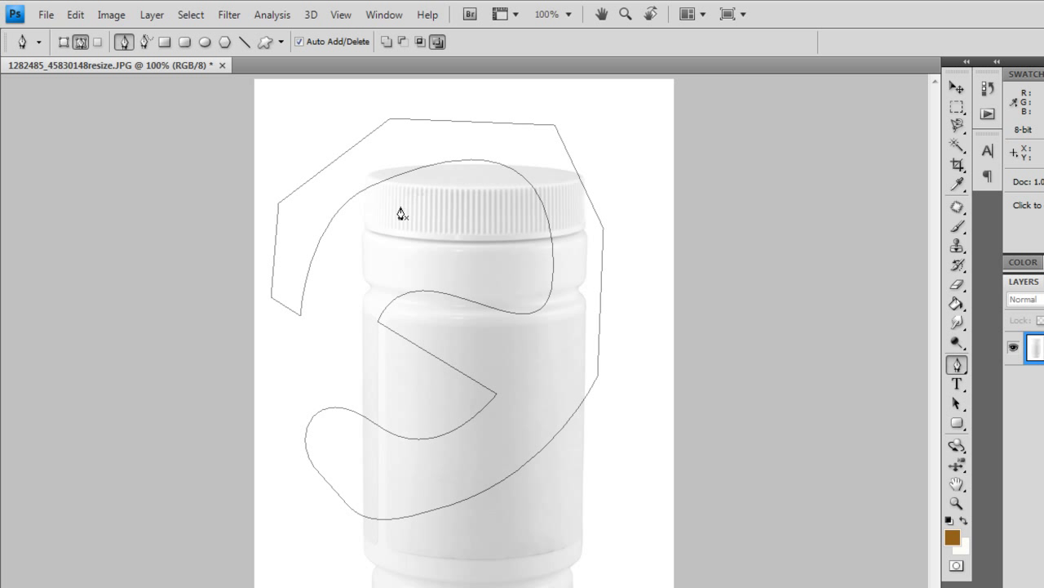
pyautogui.rightClick(559, 216)
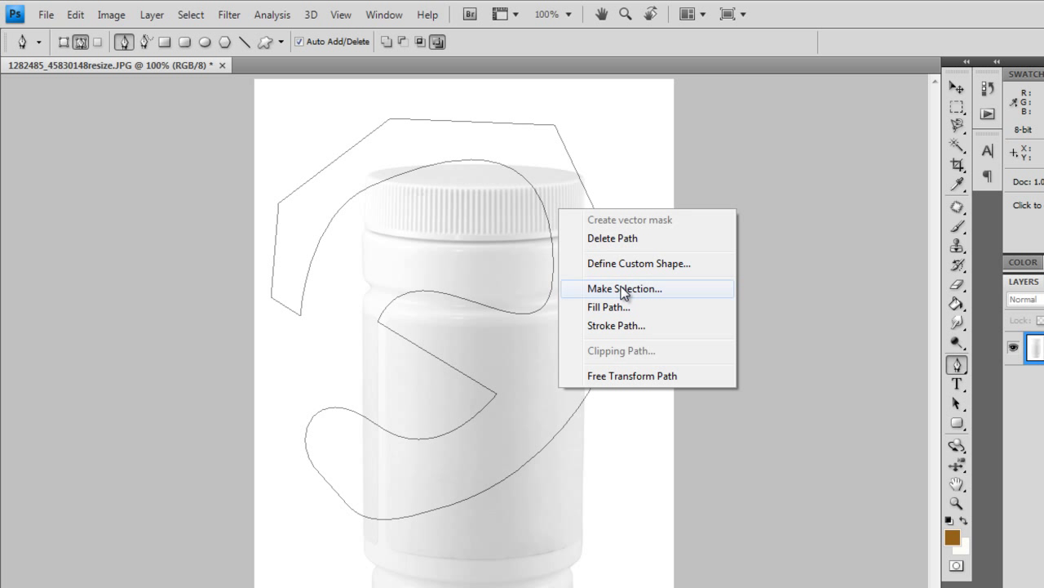
# - Replace the band's top corner anchor with a smooth point pulled up into an arc over the cap
pyautogui.click(584, 65)
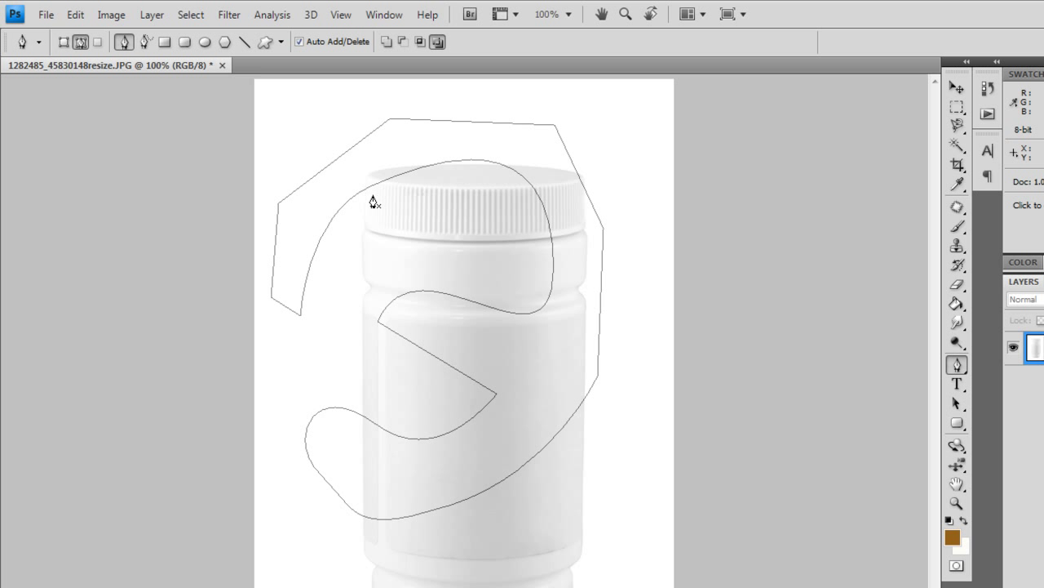
pyautogui.click(478, 123)
pyautogui.click(596, 169)
pyautogui.click(493, 124)
pyautogui.click(392, 120)
pyautogui.click(412, 166)
pyautogui.moveTo(412, 165); pyautogui.dragTo(384, 119)
# - Remove the left corner anchor and adjust the upper anchors and handles to smooth the band's curves
pyautogui.click(279, 203)
pyautogui.moveTo(319, 140)
pyautogui.mouseDown()
pyautogui.moveTo(291, 154)
pyautogui.moveTo(314, 148)
pyautogui.mouseUp()
pyautogui.moveTo(371, 187); pyautogui.dragTo(384, 180)
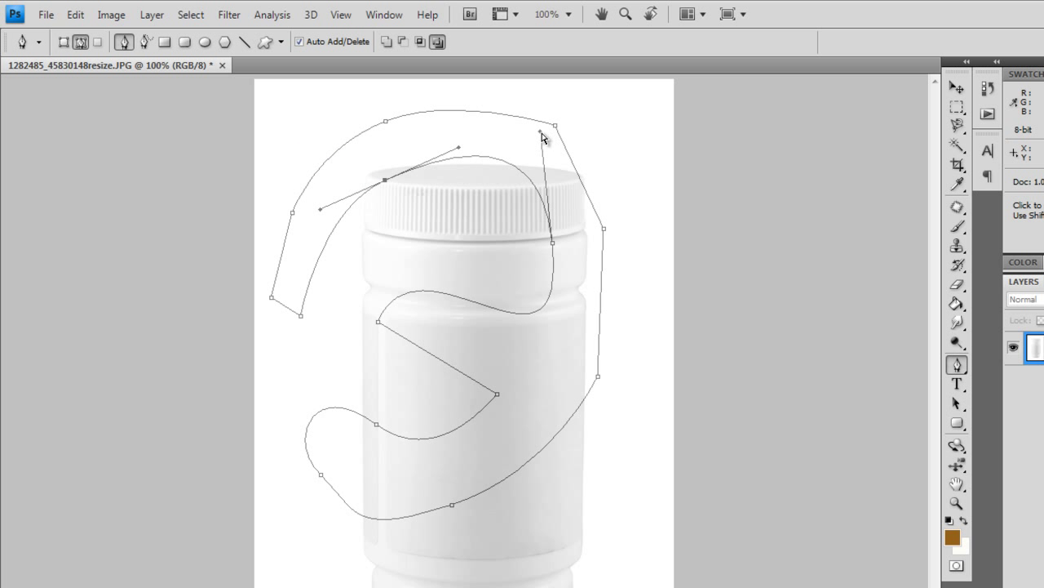
pyautogui.moveTo(539, 133); pyautogui.dragTo(541, 160)
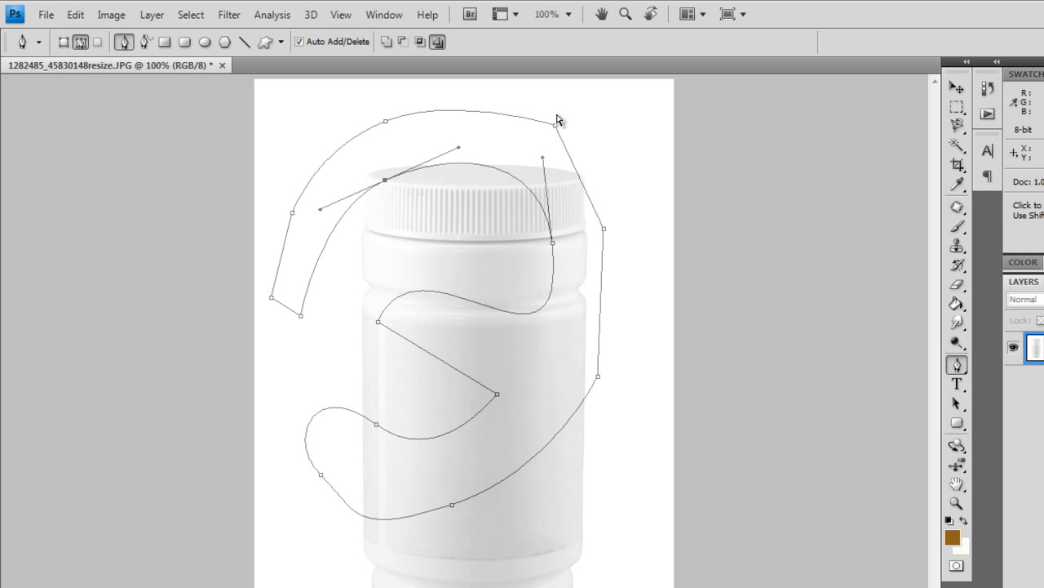
pyautogui.moveTo(555, 128); pyautogui.dragTo(551, 133)
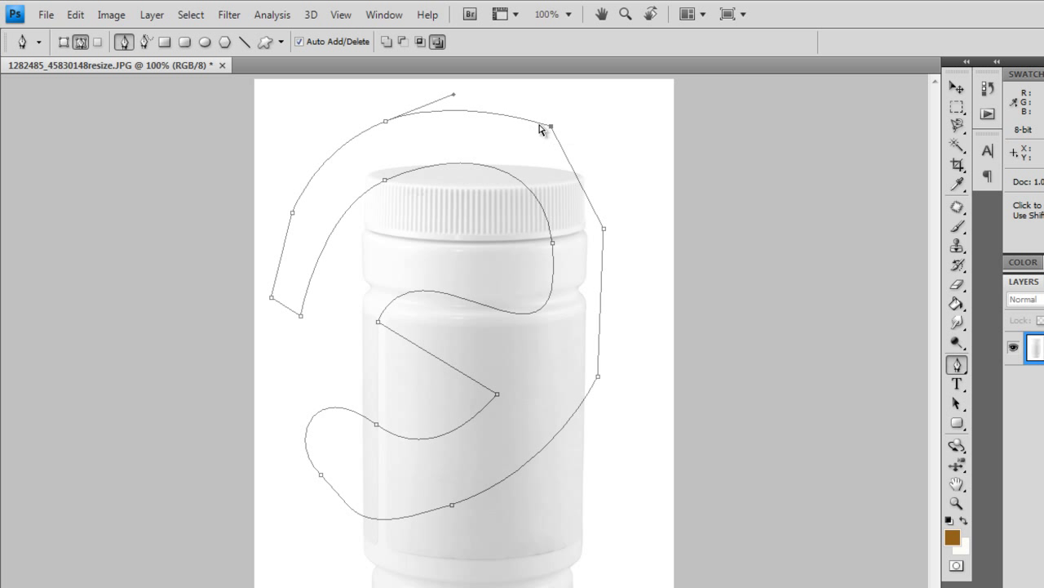
pyautogui.keyDown('ctrl'); pyautogui.click(614, 134); pyautogui.keyUp('ctrl')
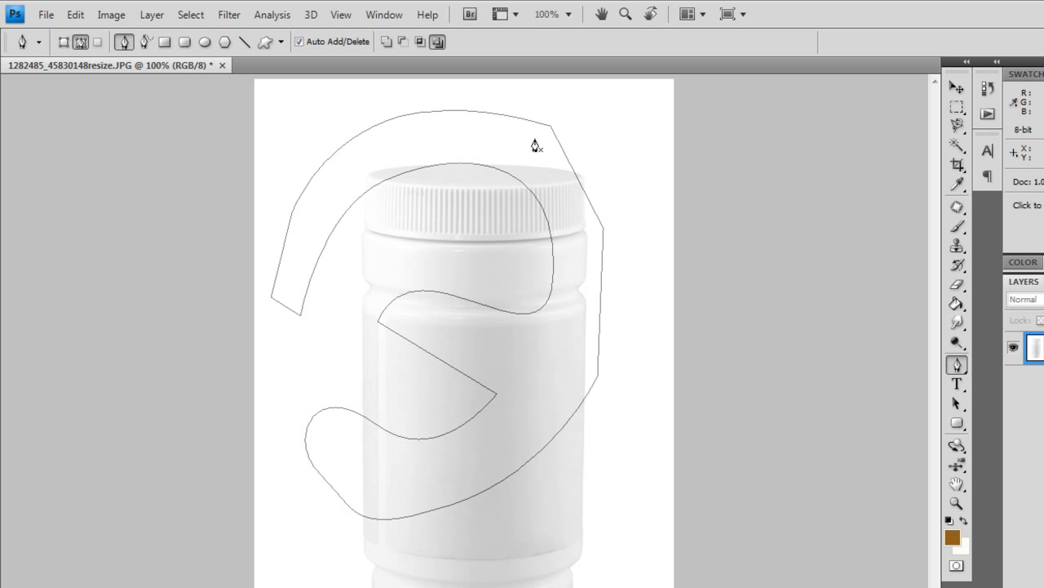
# - Turn the band path into a sharp selection, fill it brown with the Paint Bucket, then undo and drop the selection
pyautogui.keyDown('ctrl'); pyautogui.click(551, 126); pyautogui.keyUp('ctrl')
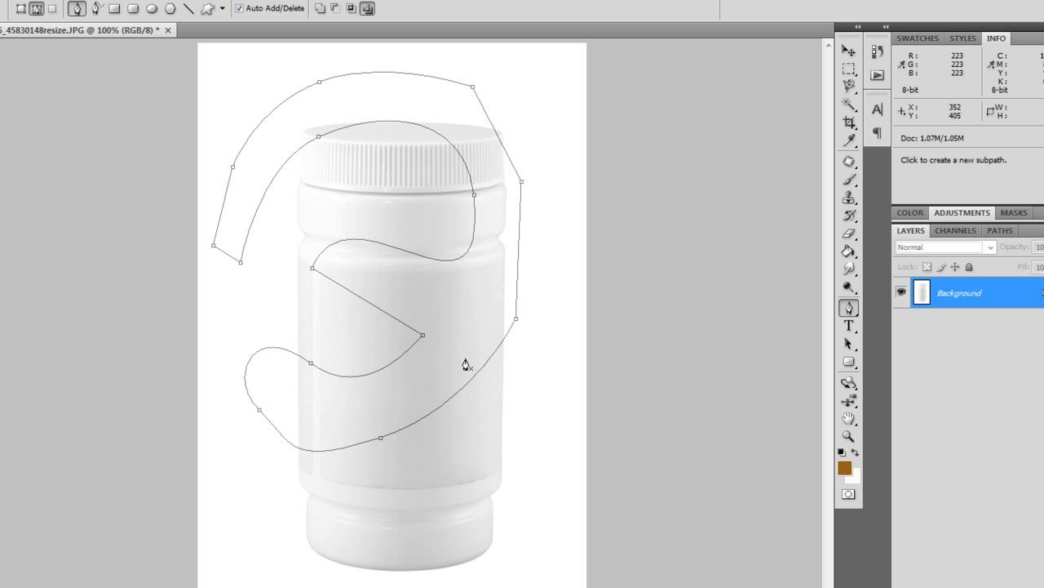
pyautogui.rightClick(470, 284)
pyautogui.click(532, 351)
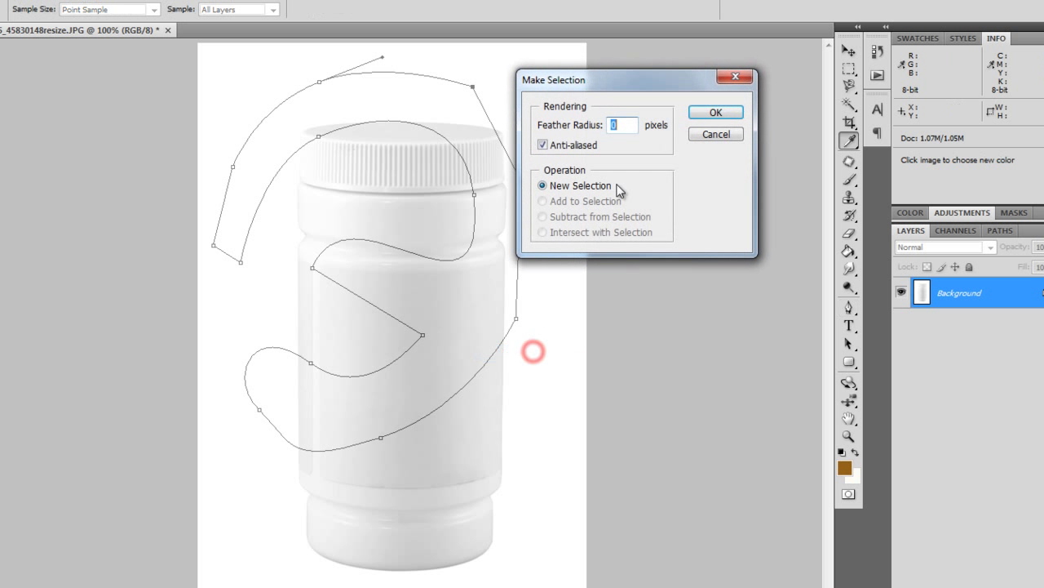
pyautogui.click(616, 130)
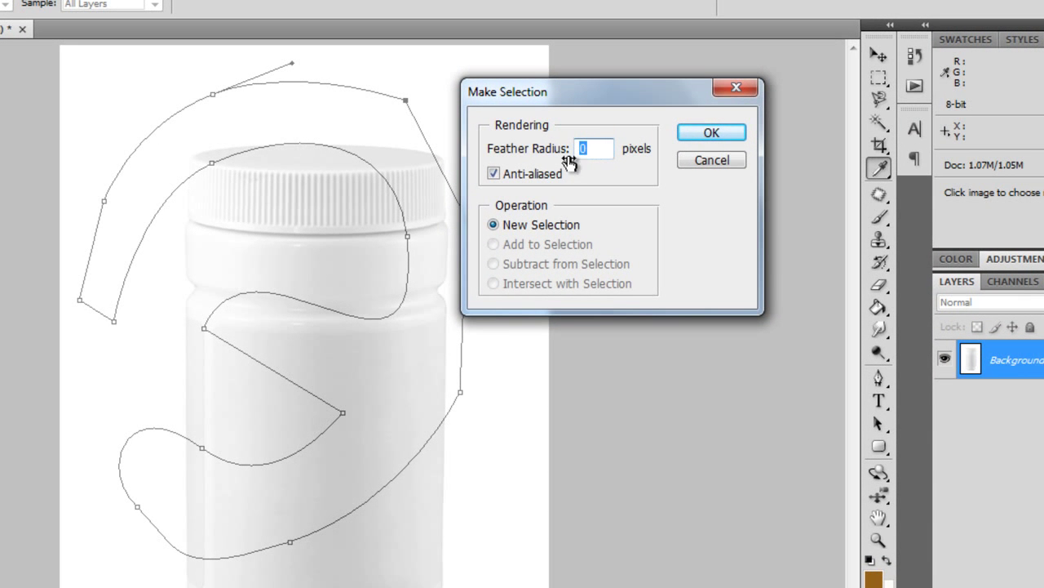
pyautogui.click(550, 148)
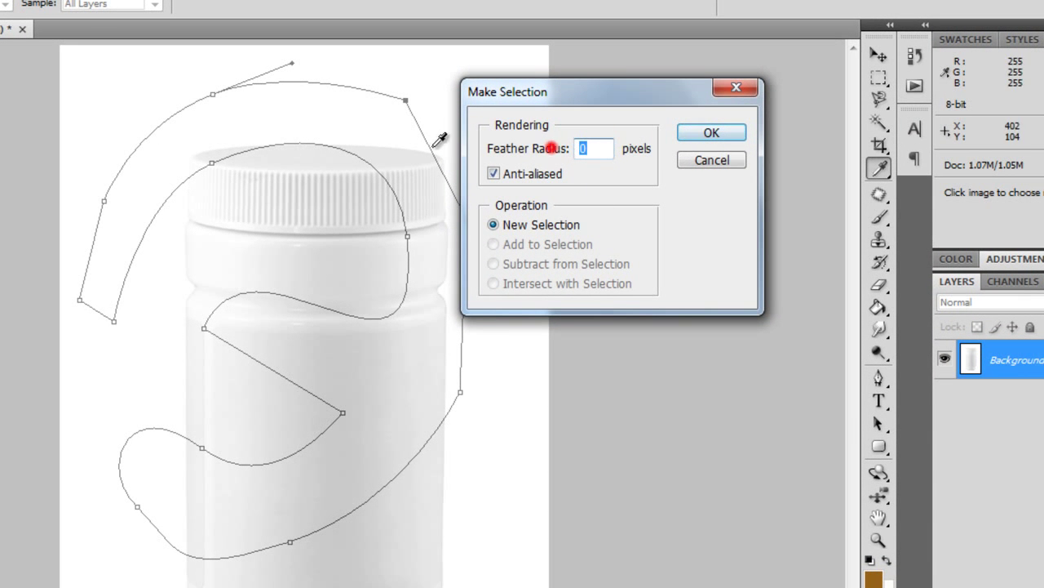
pyautogui.click(710, 134)
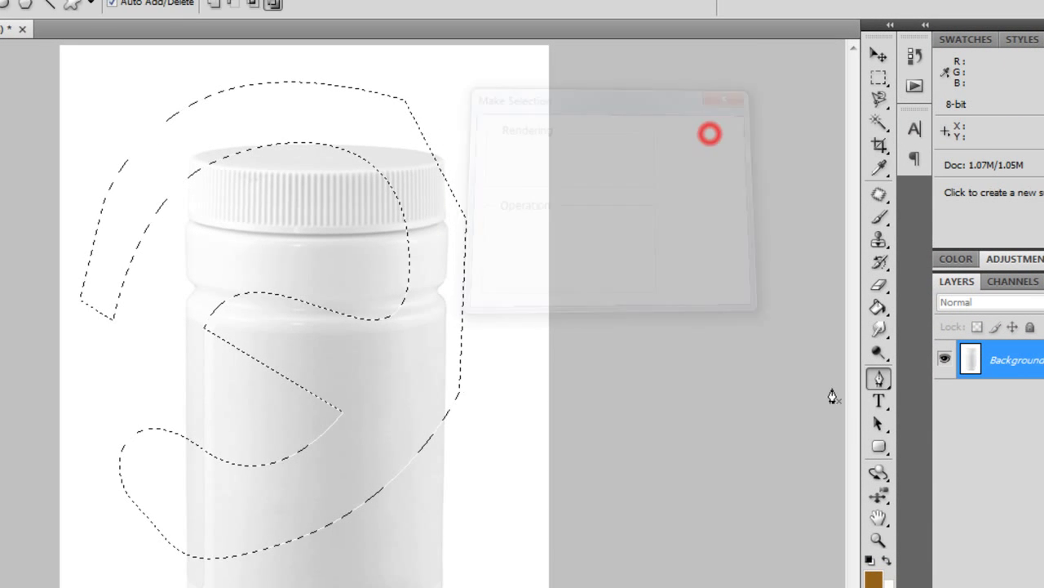
pyautogui.click(878, 307)
pyautogui.click(417, 260)
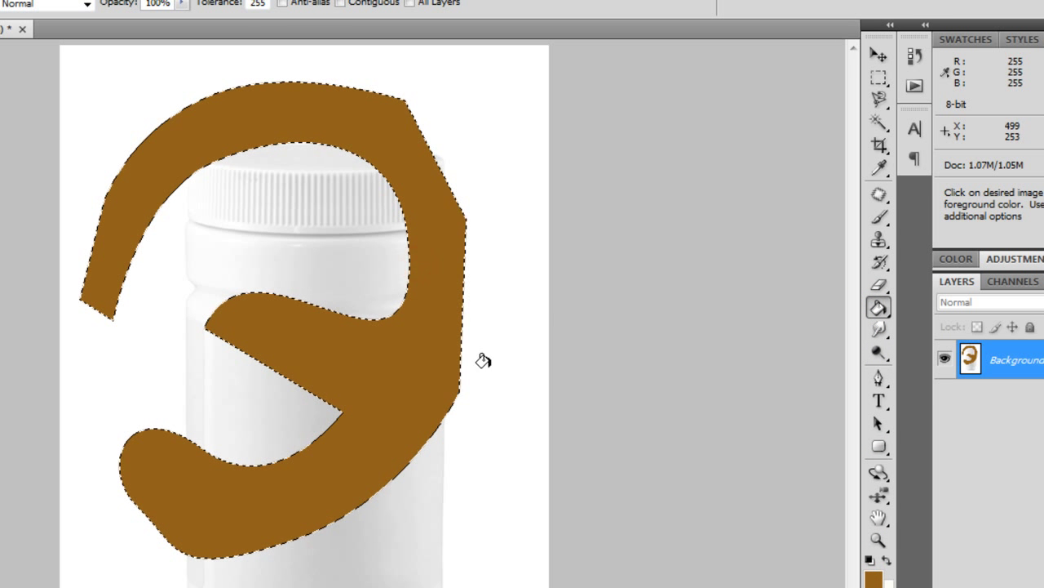
pyautogui.hotkey('ctrl', 'z')
pyautogui.hotkey('ctrl', 'alt', 'z')
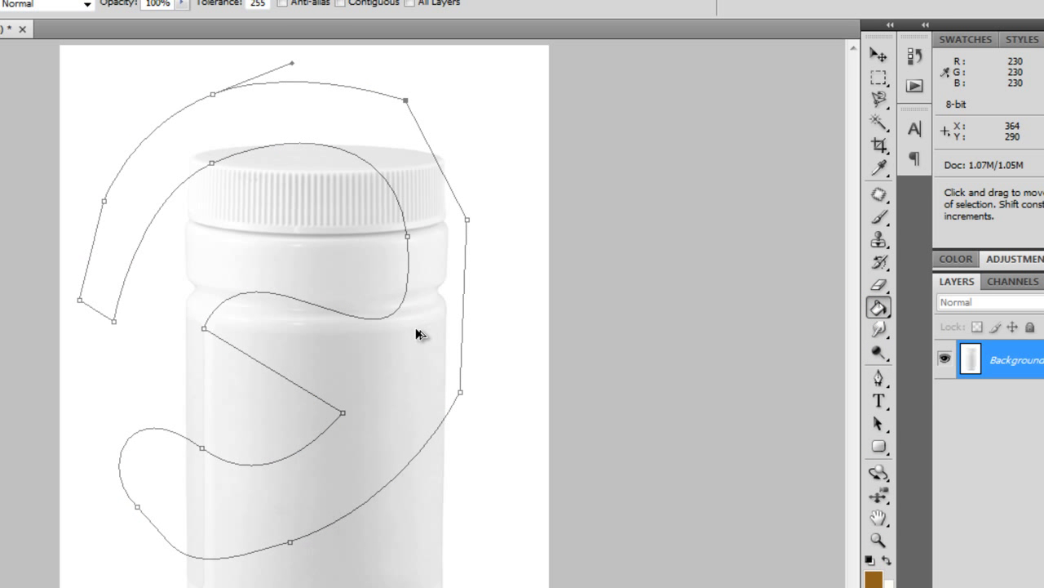
# - Make a feathered selection from the path, fill it brown, then undo the fill and deselect
pyautogui.press('b')
pyautogui.press('n')
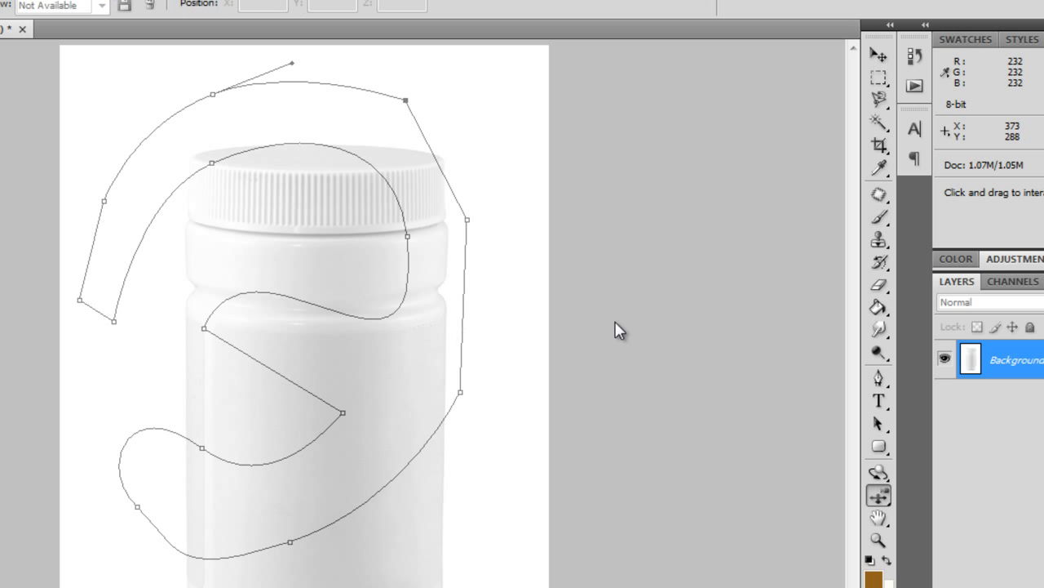
pyautogui.click(880, 378)
pyautogui.rightClick(438, 321)
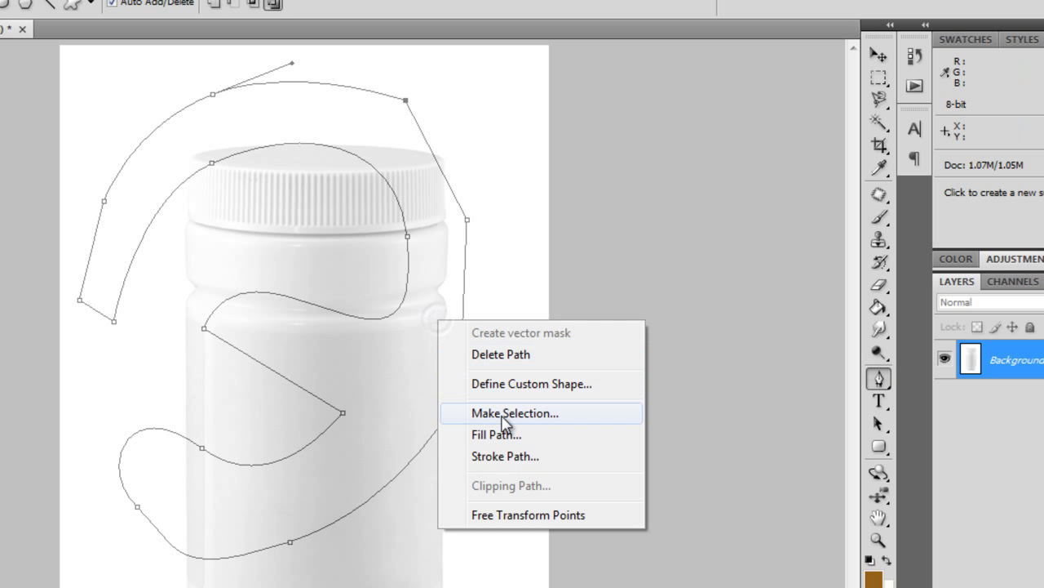
pyautogui.click(503, 413)
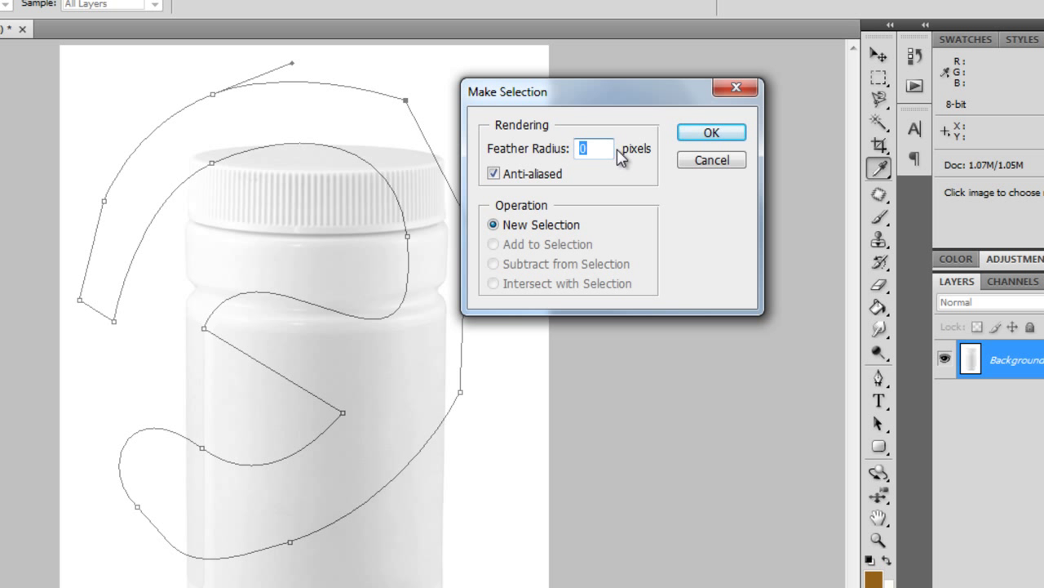
pyautogui.press('Return')
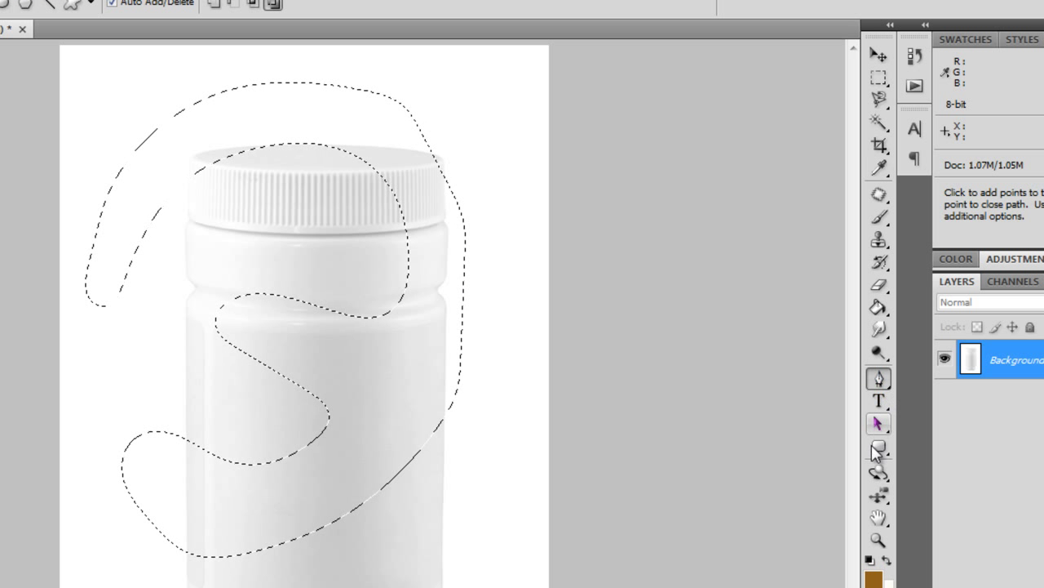
pyautogui.click(878, 309)
pyautogui.click(450, 272)
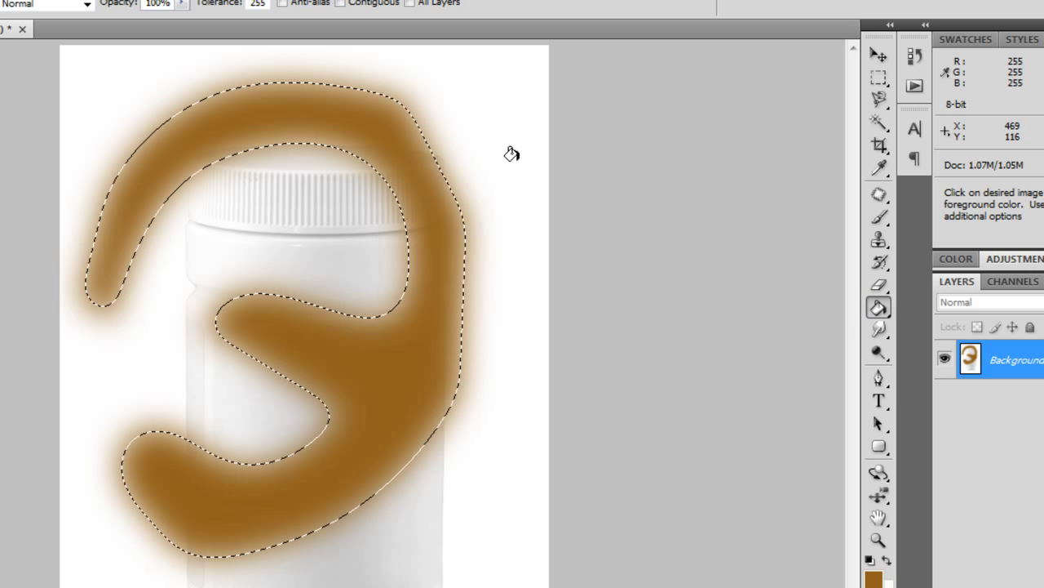
pyautogui.hotkey('ctrl', 'z')
pyautogui.hotkey('ctrl', 'd')
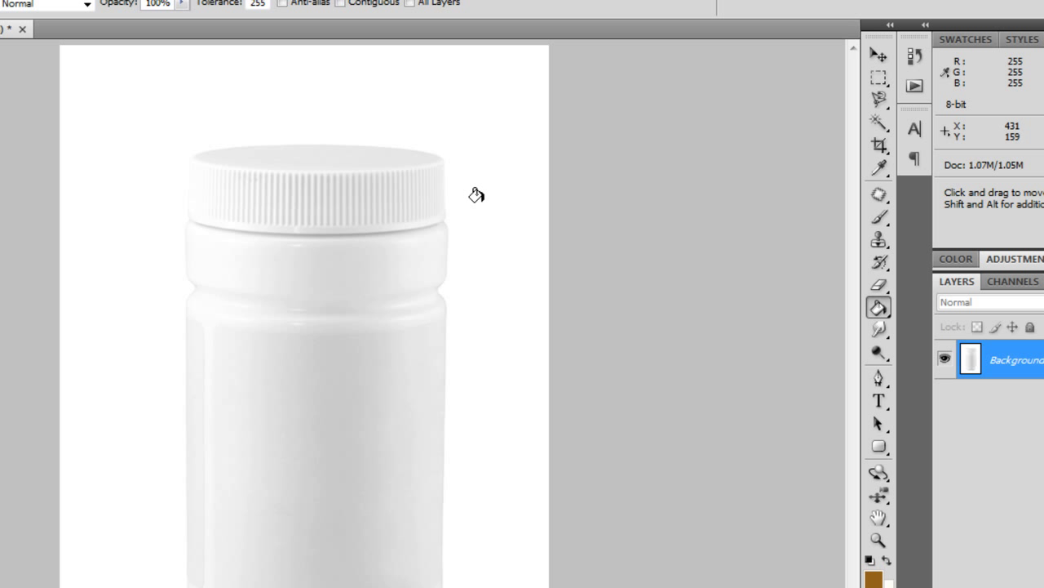
pyautogui.press('v')
pyautogui.press('z')
pyautogui.press('v')
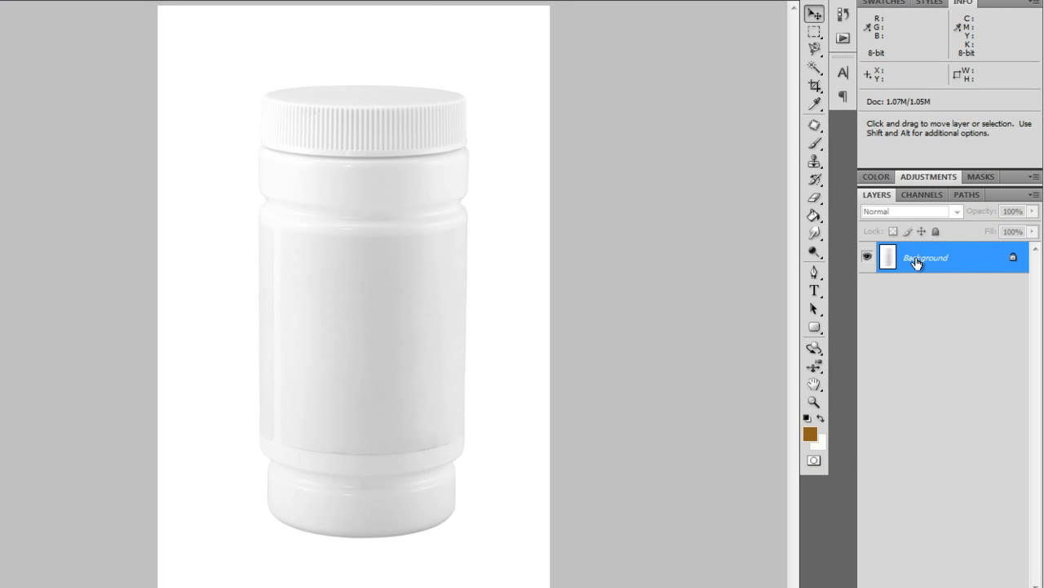
# - Duplicate the bottle to Layer 1 and apply Levels with black input 203 to darken it to grey
pyautogui.hotkey('ctrl', 'j')
pyautogui.click(45, 1)
pyautogui.moveTo(45, 1)
pyautogui.click(266, 3)
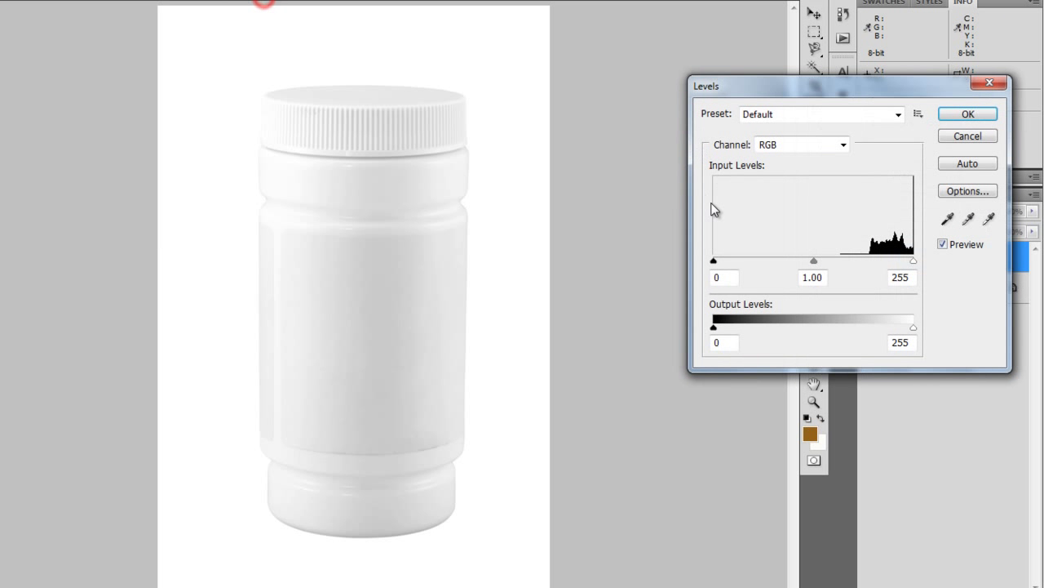
pyautogui.moveTo(715, 262); pyautogui.dragTo(884, 260)
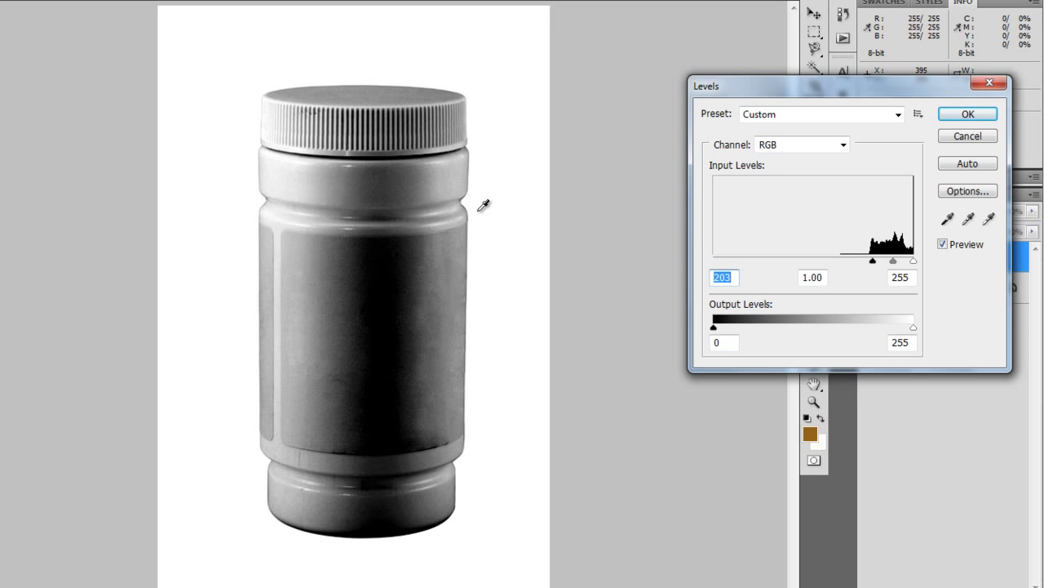
pyautogui.click(967, 114)
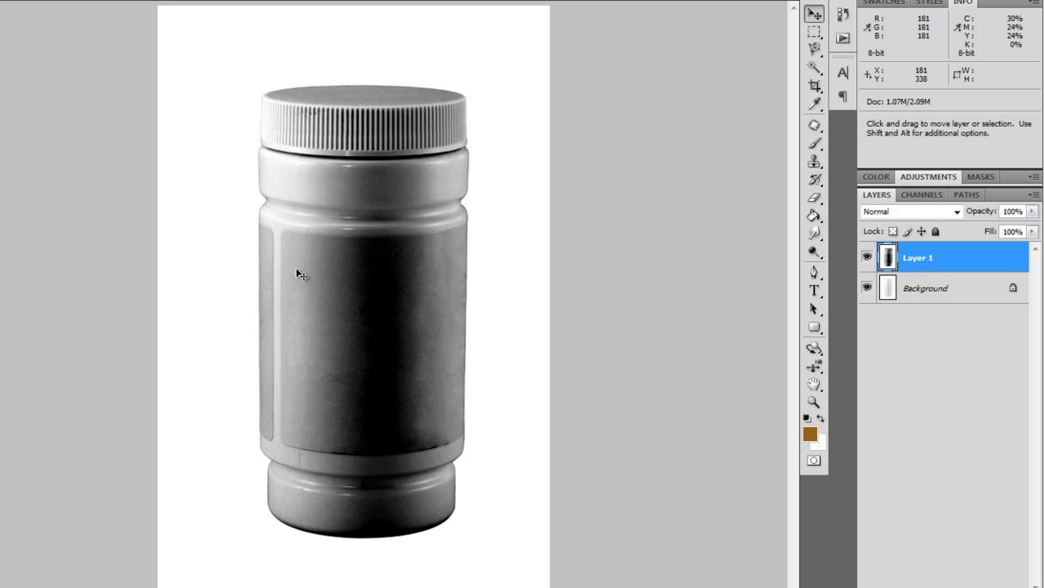
# - Zoom in on the cap and place pen anchors from its left edge, curving the path across the cap top
pyautogui.press('z')
pyautogui.click(311, 222)
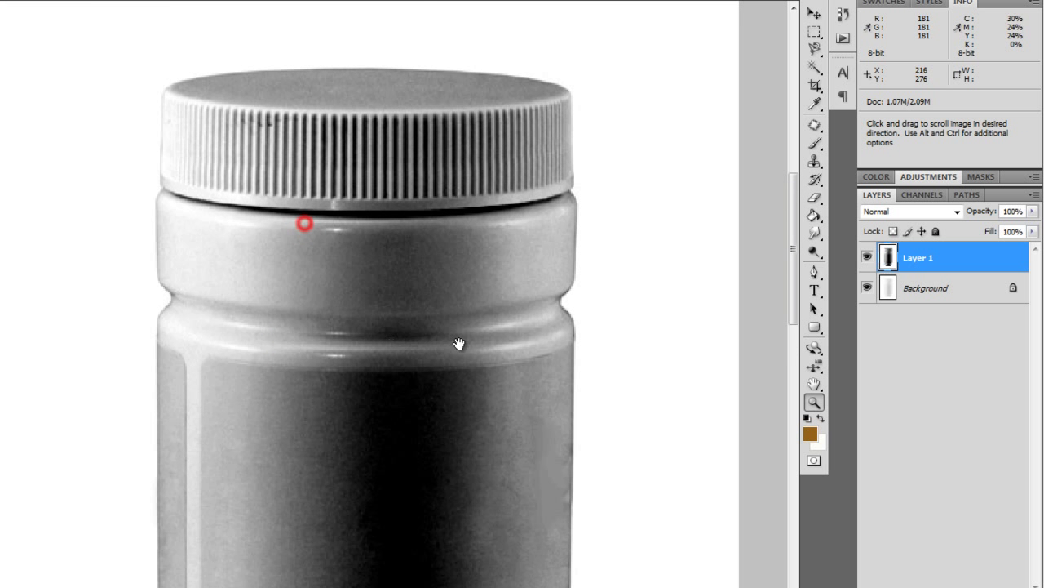
pyautogui.click(817, 277)
pyautogui.moveTo(182, 247); pyautogui.dragTo(217, 275)
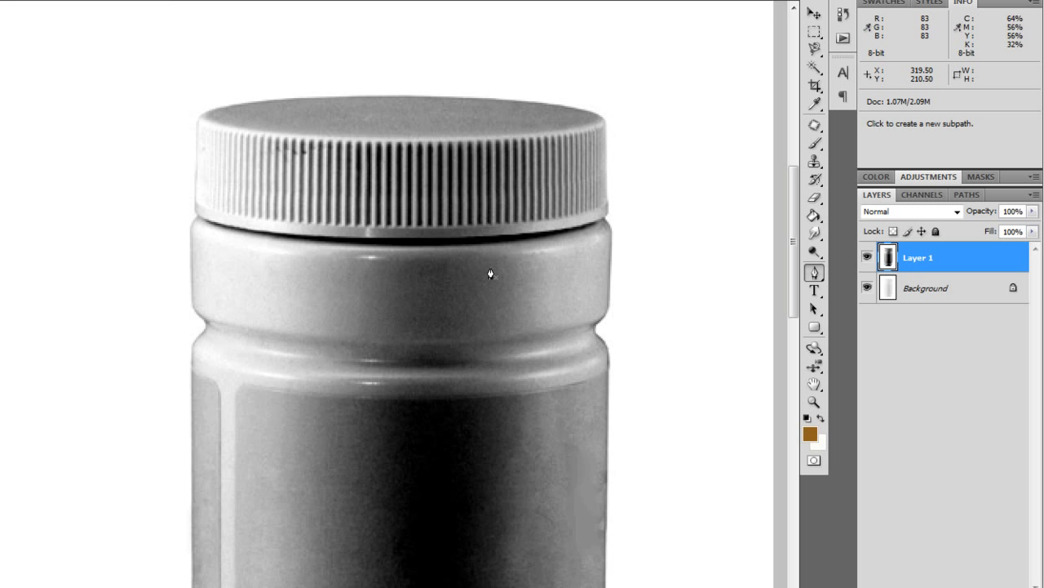
pyautogui.moveTo(292, 260); pyautogui.dragTo(334, 292)
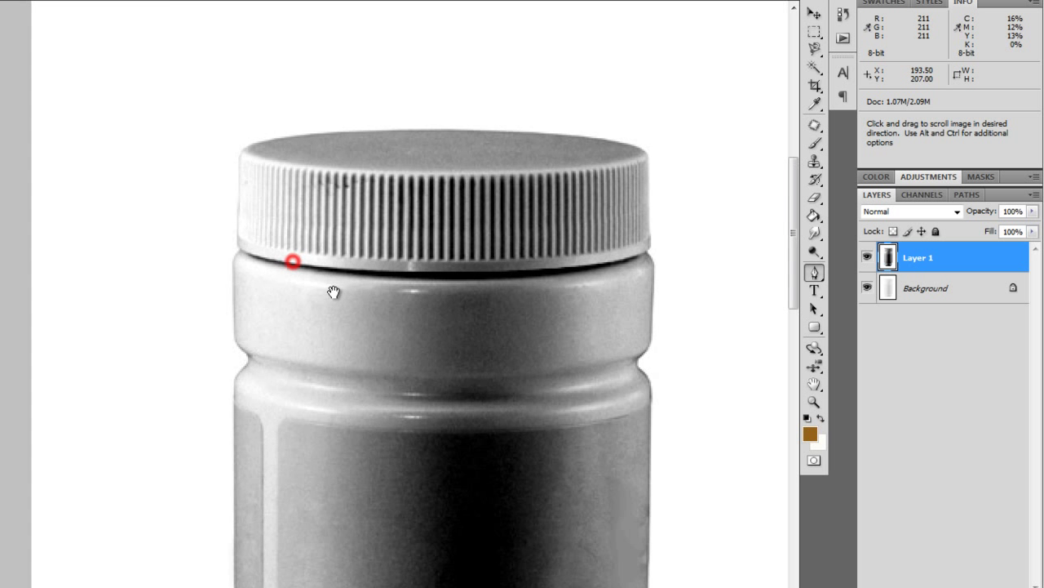
pyautogui.click(241, 251)
pyautogui.click(238, 194)
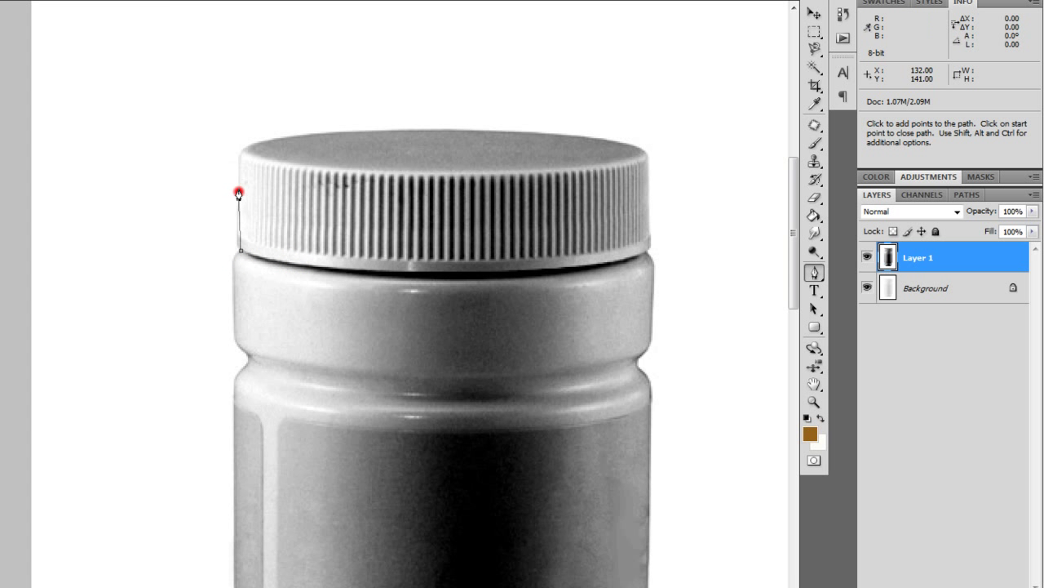
pyautogui.keyDown('ctrl'); pyautogui.click(238, 242); pyautogui.keyUp('ctrl')
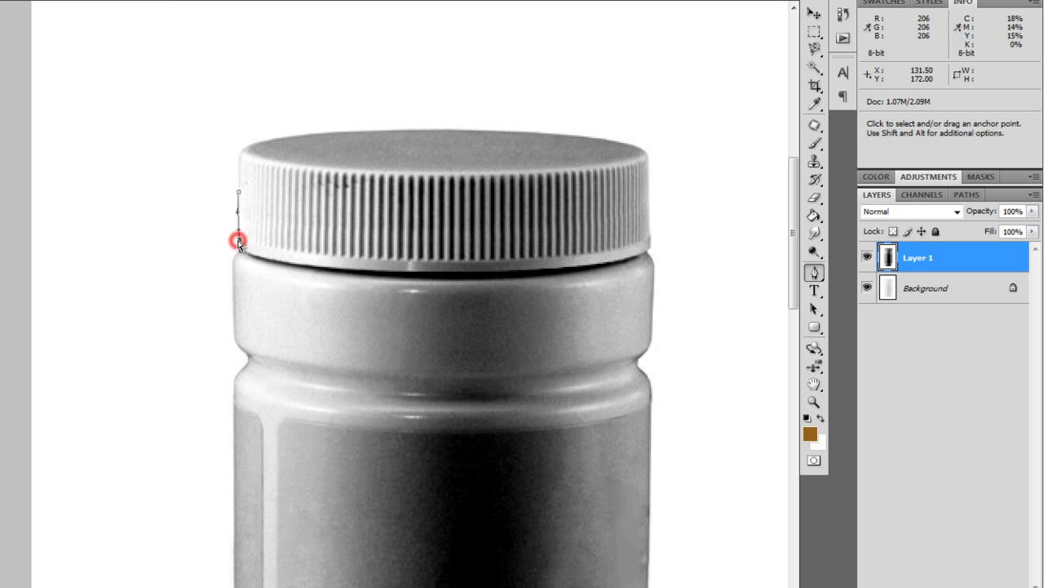
pyautogui.moveTo(280, 175); pyautogui.dragTo(291, 209)
pyautogui.moveTo(624, 220); pyautogui.dragTo(660, 231)
pyautogui.click(422, 216)
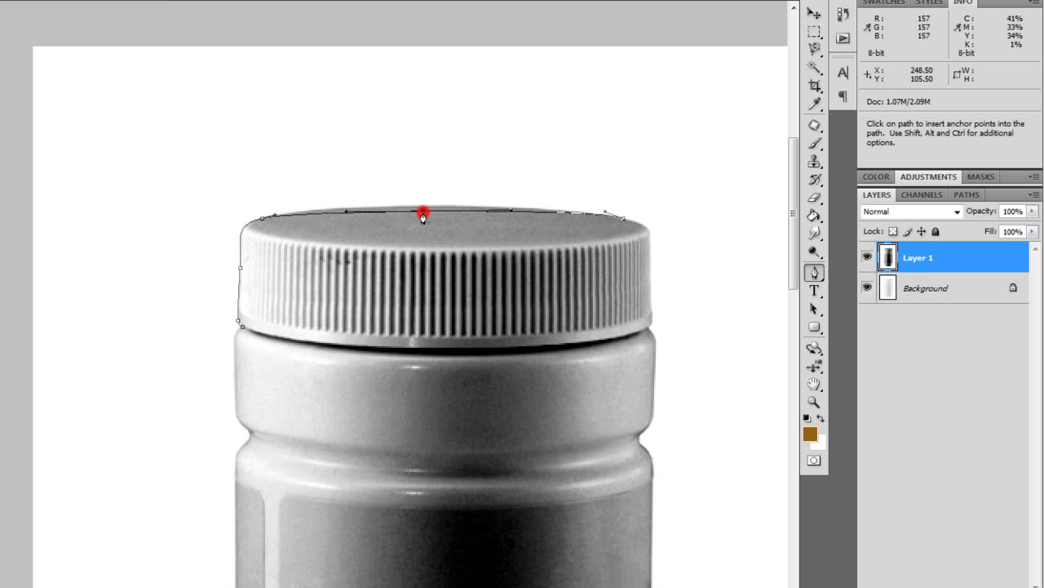
pyautogui.moveTo(423, 213); pyautogui.dragTo(408, 206)
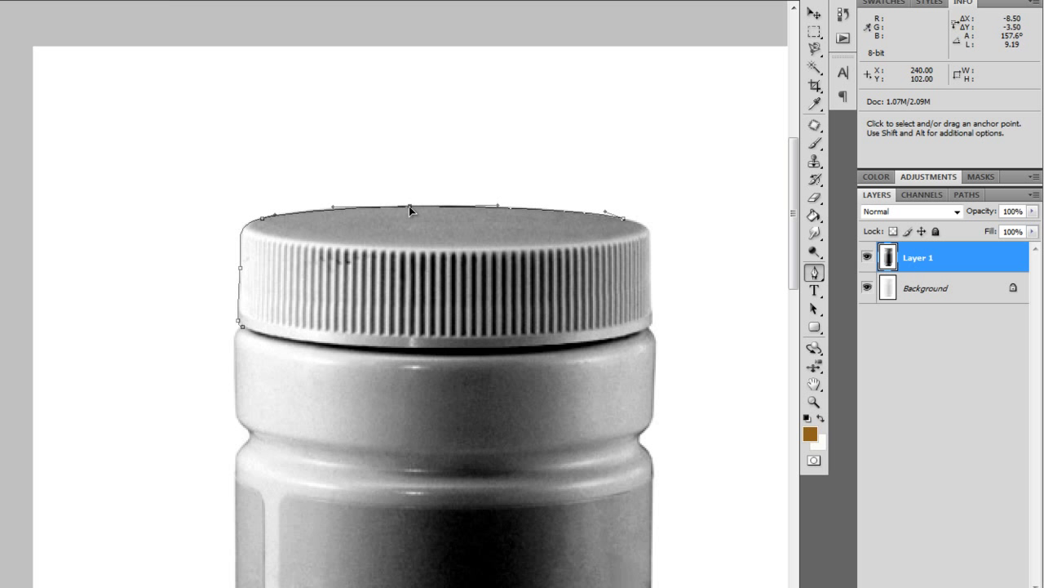
# - Continue the path with anchors down the cap's right edge and along the jar's right side
pyautogui.moveTo(665, 274); pyautogui.dragTo(435, 254)
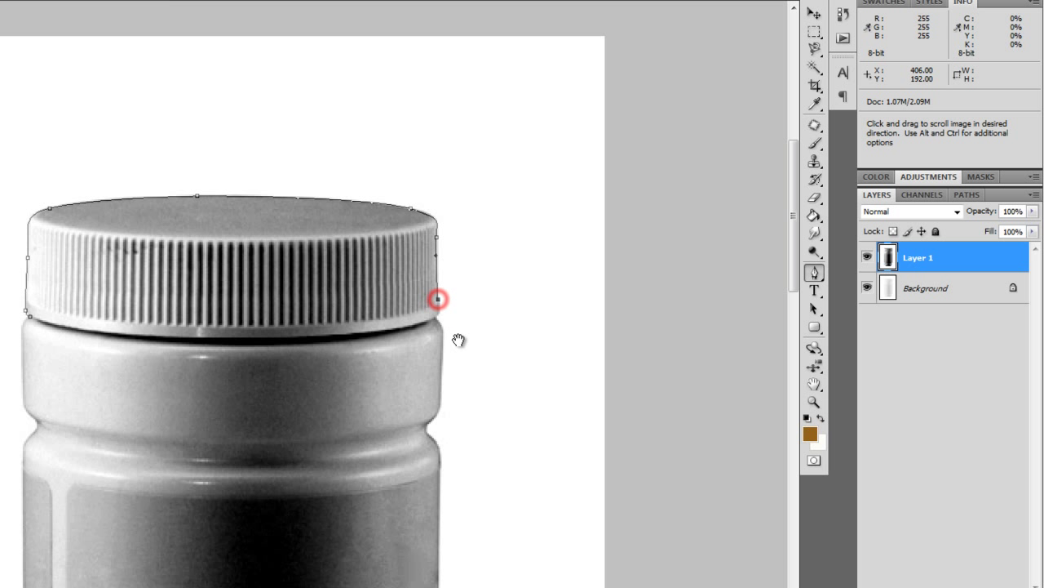
pyautogui.moveTo(440, 300); pyautogui.dragTo(424, 287)
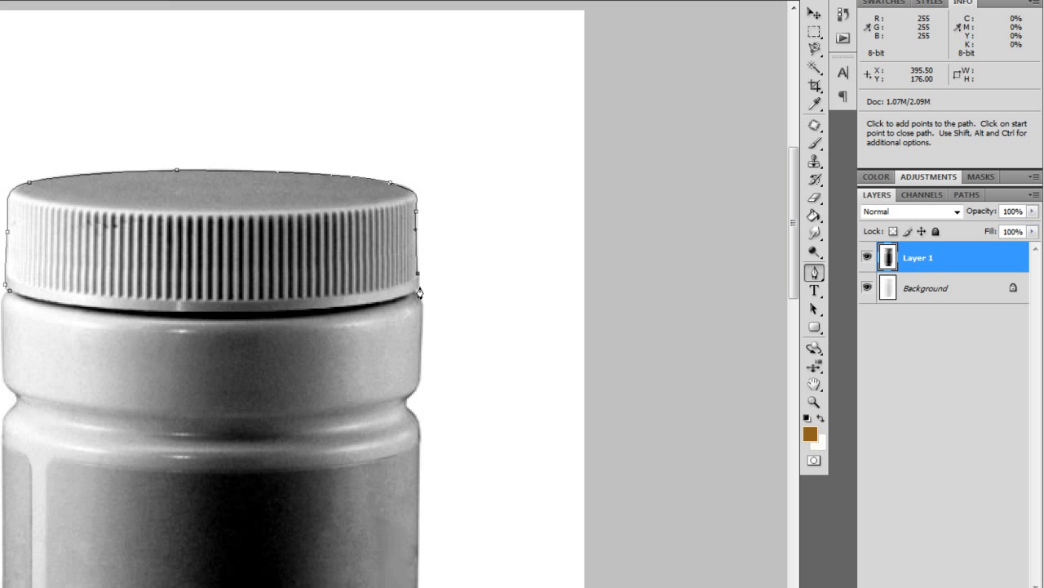
pyautogui.click(418, 287)
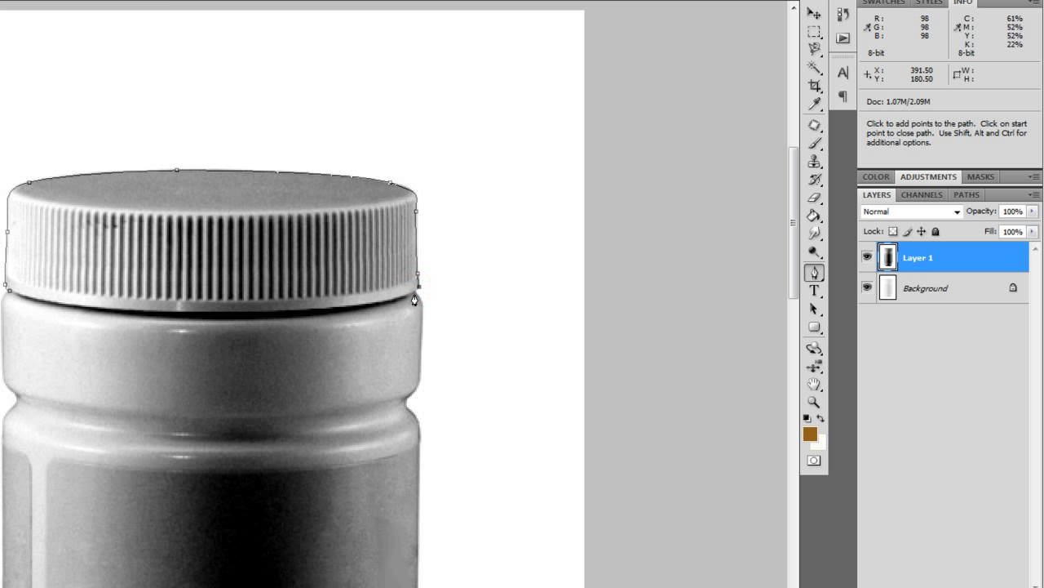
pyautogui.click(415, 293)
pyautogui.moveTo(422, 314); pyautogui.dragTo(422, 336)
pyautogui.click(419, 377)
pyautogui.press('space')
pyautogui.moveTo(420, 433); pyautogui.dragTo(407, 359)
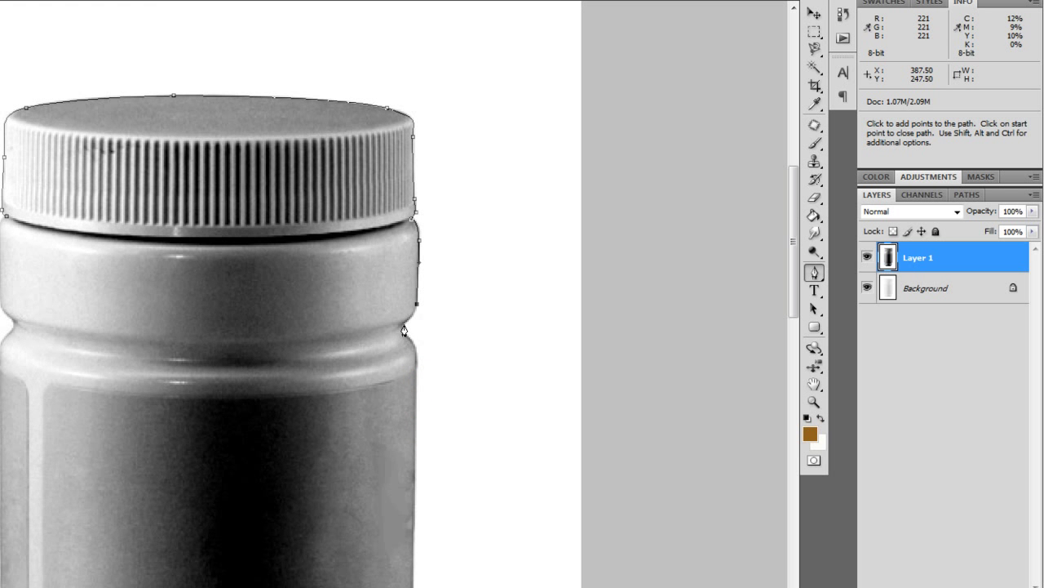
pyautogui.moveTo(403, 323); pyautogui.dragTo(389, 334)
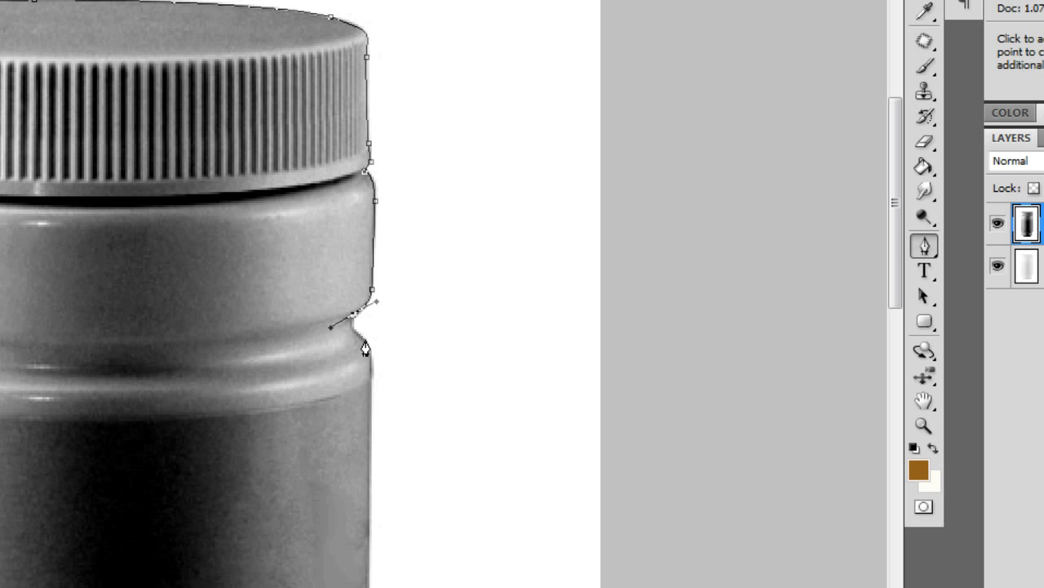
# - Add an anchor at the neck groove and convert it to a corner by removing its down-left handle
pyautogui.moveTo(367, 341)
pyautogui.mouseDown()
pyautogui.moveTo(338, 347)
pyautogui.moveTo(353, 340)
pyautogui.mouseUp()
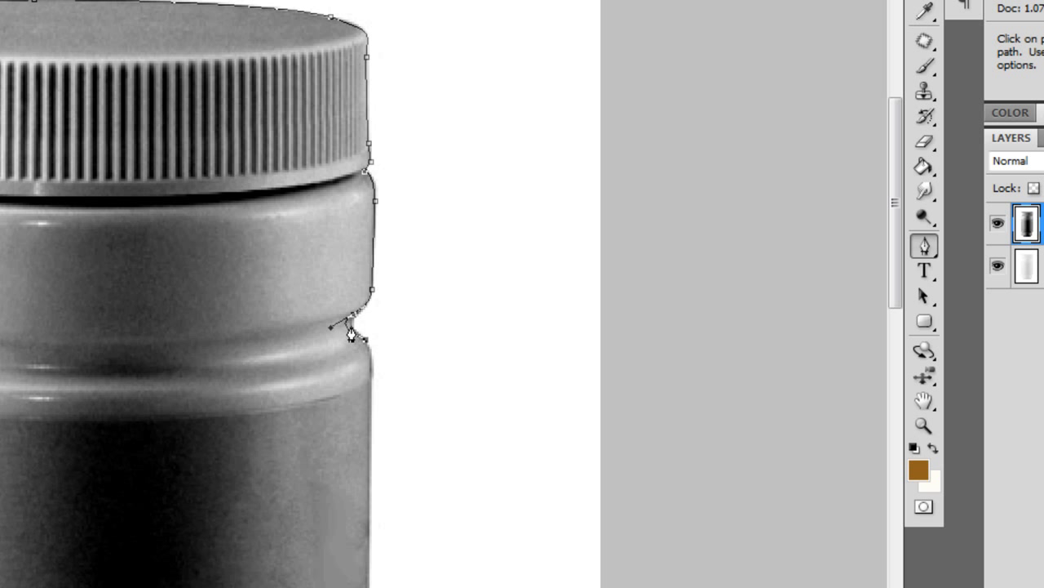
pyautogui.hotkey('ctrl', 'z')
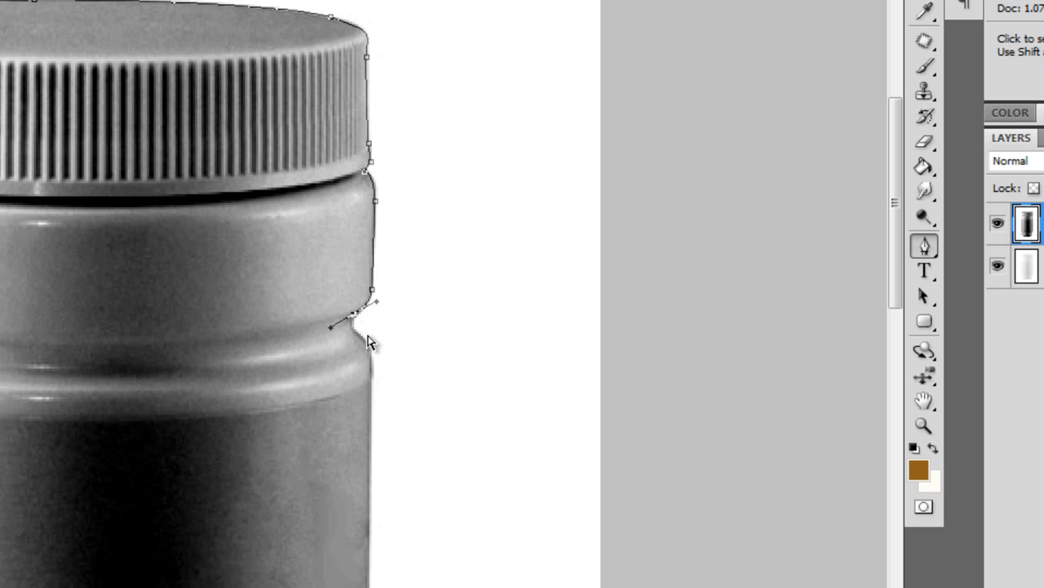
pyautogui.moveTo(352, 337); pyautogui.dragTo(354, 357)
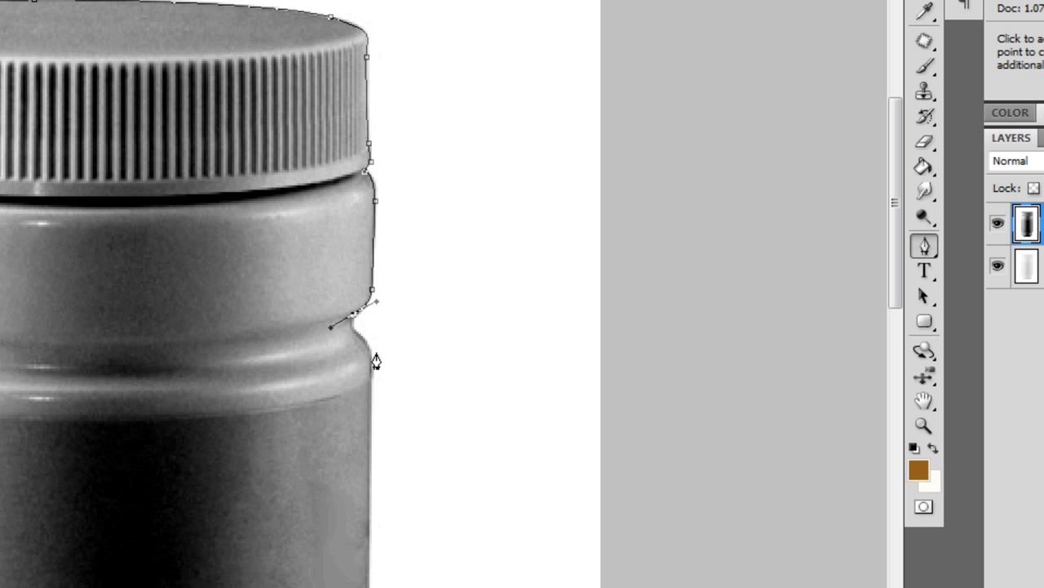
pyautogui.press('alt')
pyautogui.keyDown('alt'); pyautogui.click(353, 317); pyautogui.keyUp('alt')
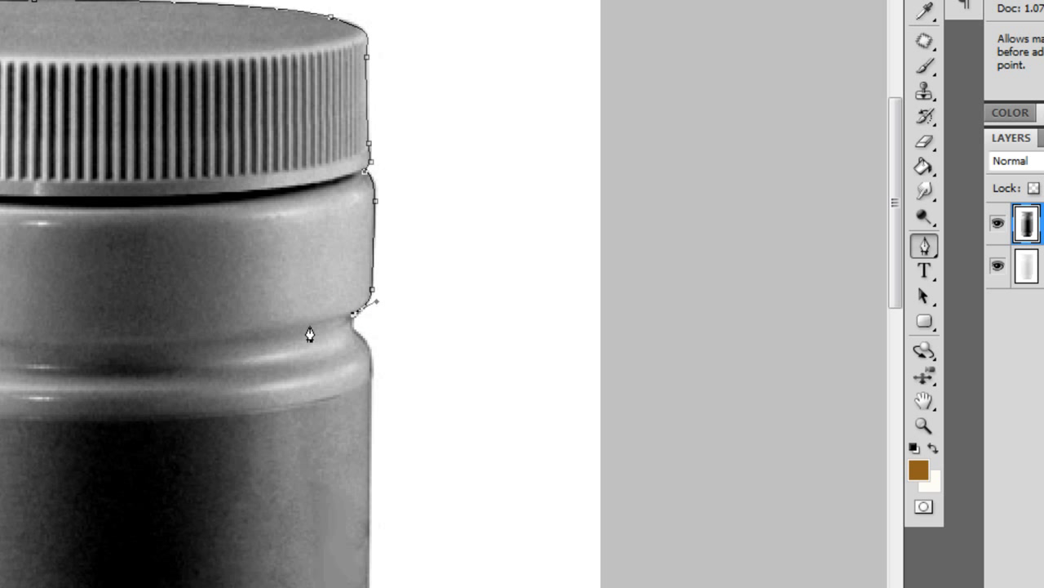
# - Resume the outline from its lower endpoint, curving into the ring's indent and inserting an extra anchor
pyautogui.click(350, 329)
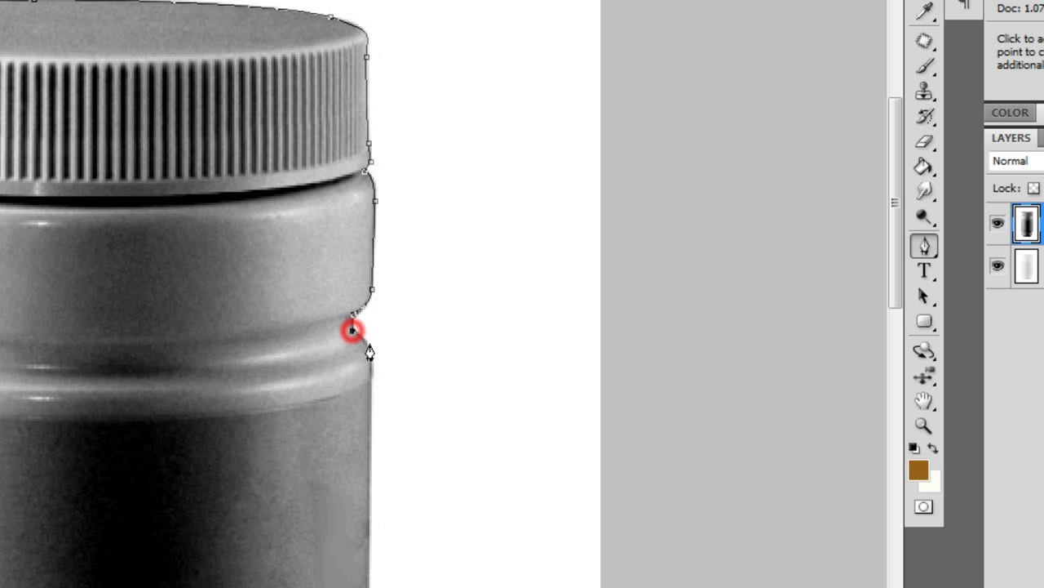
pyautogui.moveTo(370, 399); pyautogui.dragTo(340, 254)
pyautogui.moveTo(332, 200); pyautogui.dragTo(329, 254)
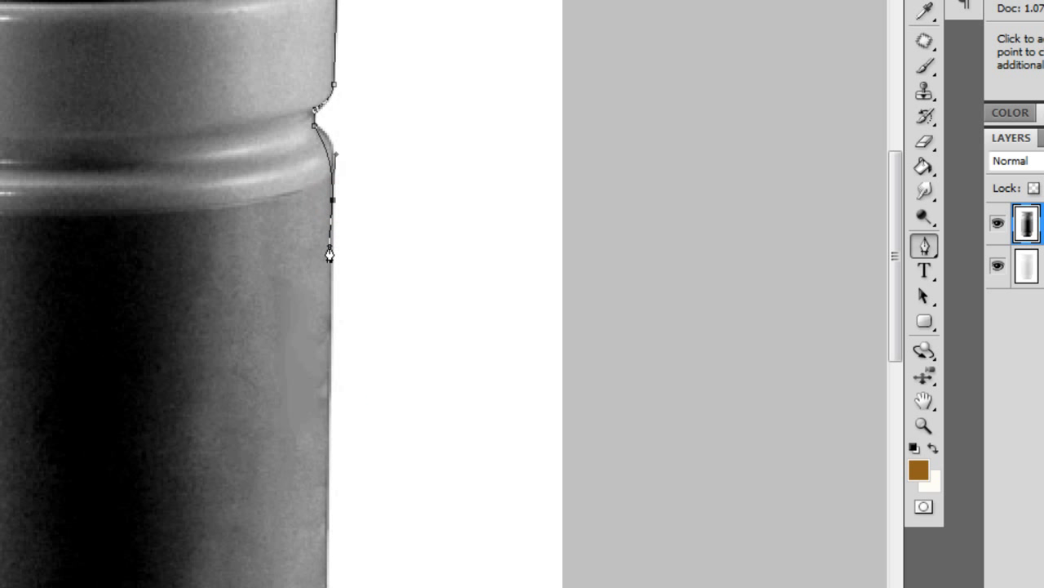
pyautogui.click(328, 161)
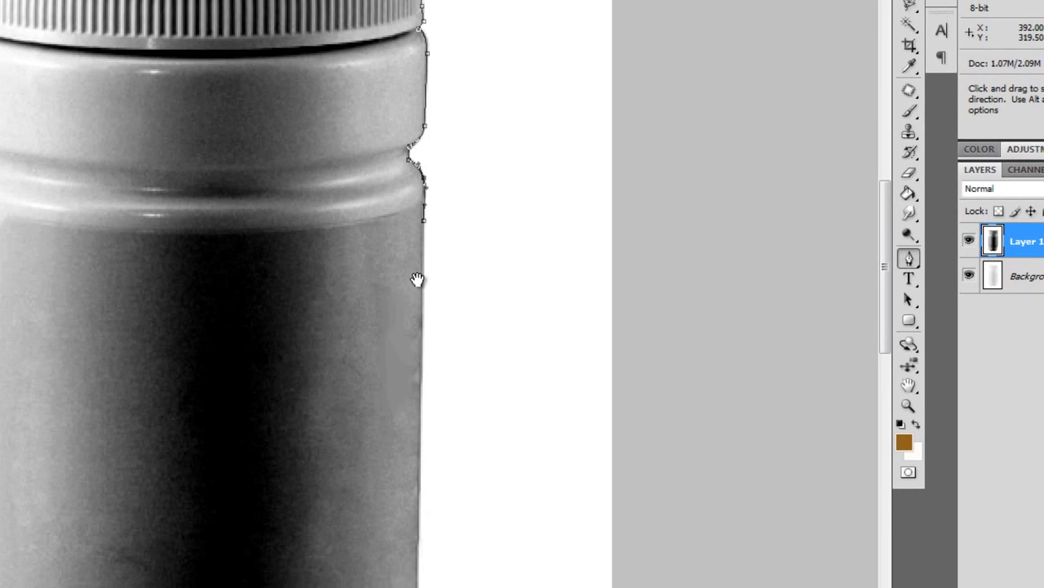
pyautogui.moveTo(417, 280); pyautogui.dragTo(359, 92)
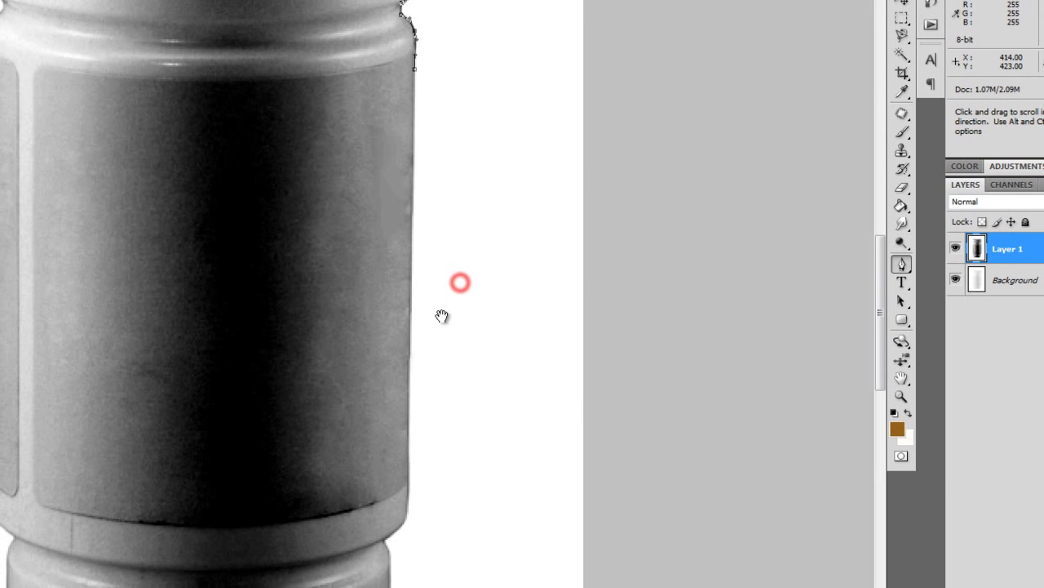
# - Add pen anchors down the bottle's right edge toward its base, curving the last one
pyautogui.click(408, 431)
pyautogui.scroll(2, 457, 263)
pyautogui.click(454, 272)
pyautogui.click(410, 288)
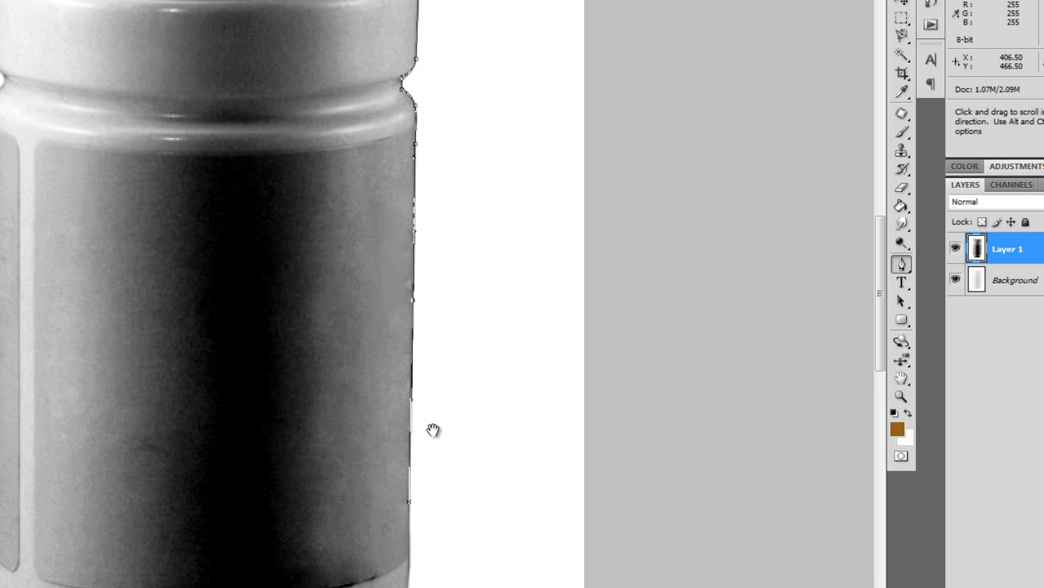
pyautogui.moveTo(433, 431); pyautogui.dragTo(376, 223)
pyautogui.moveTo(398, 450); pyautogui.dragTo(412, 284)
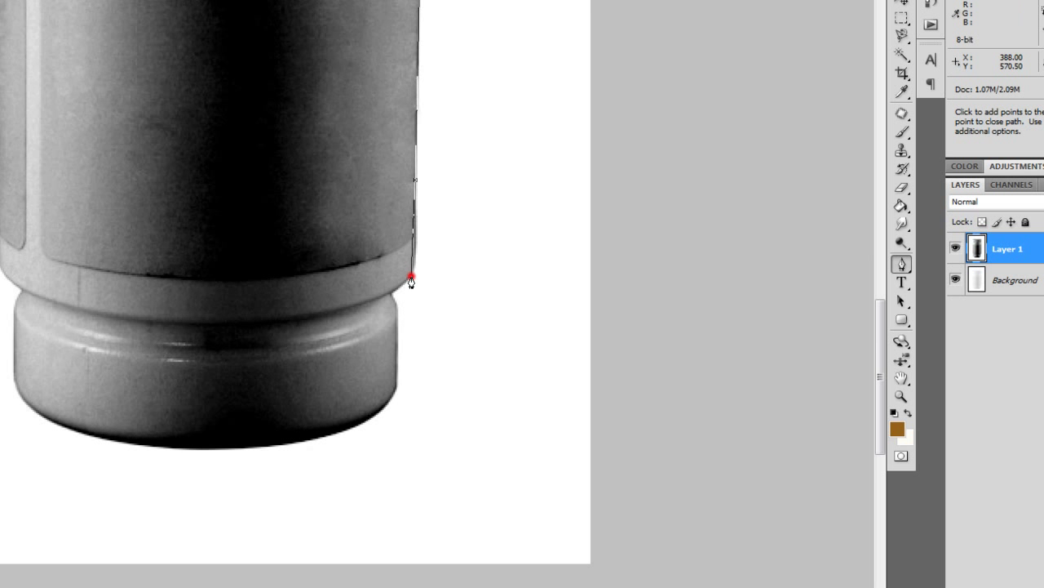
pyautogui.moveTo(412, 277); pyautogui.dragTo(400, 280)
pyautogui.click(415, 246)
# - Place anchors along the jar's rim and lower right edge
pyautogui.press('ctrl')
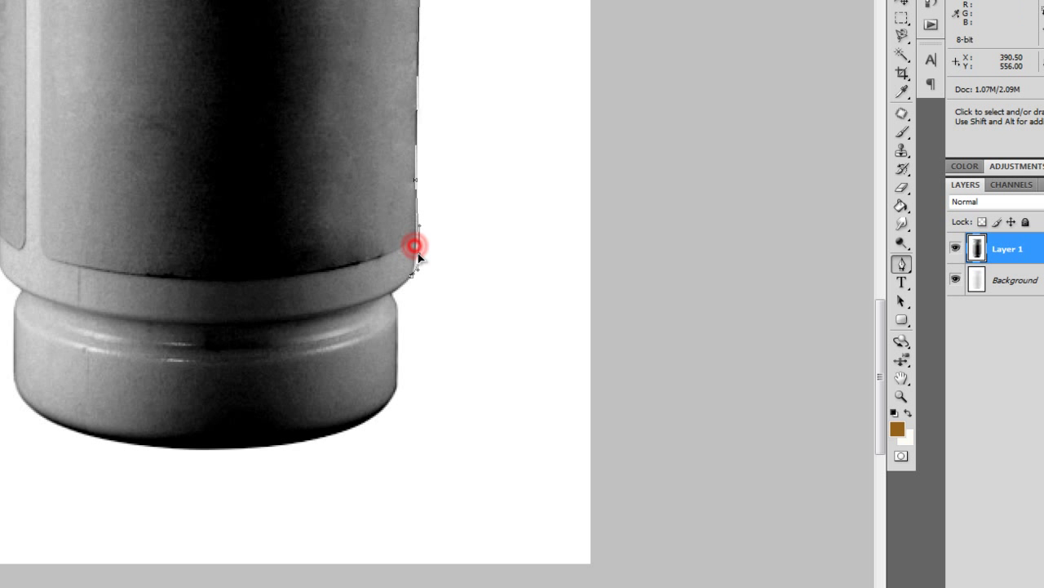
pyautogui.press('space')
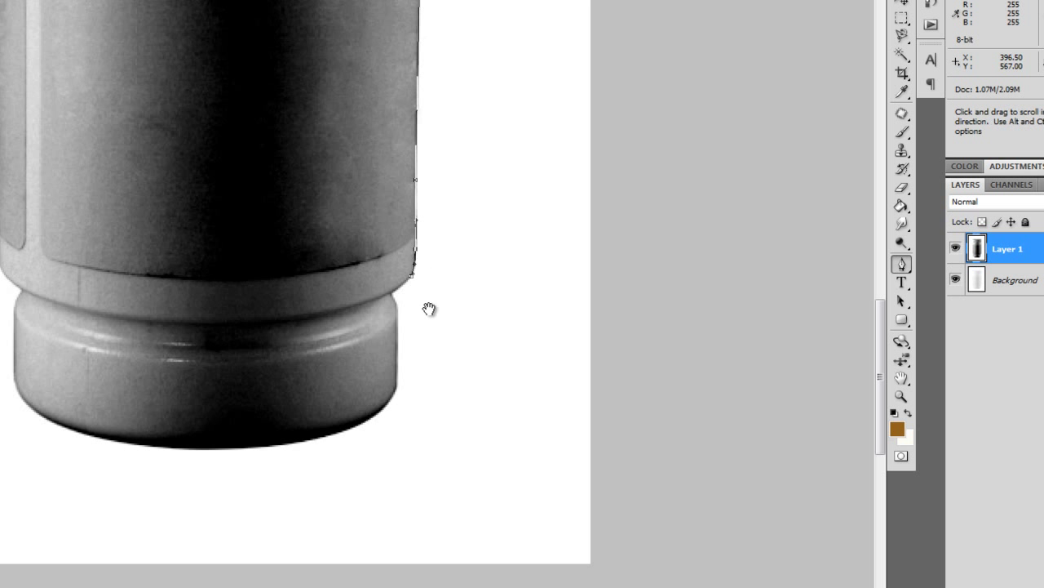
pyautogui.moveTo(425, 314); pyautogui.dragTo(419, 256)
pyautogui.click(388, 234)
pyautogui.moveTo(410, 266); pyautogui.dragTo(401, 221)
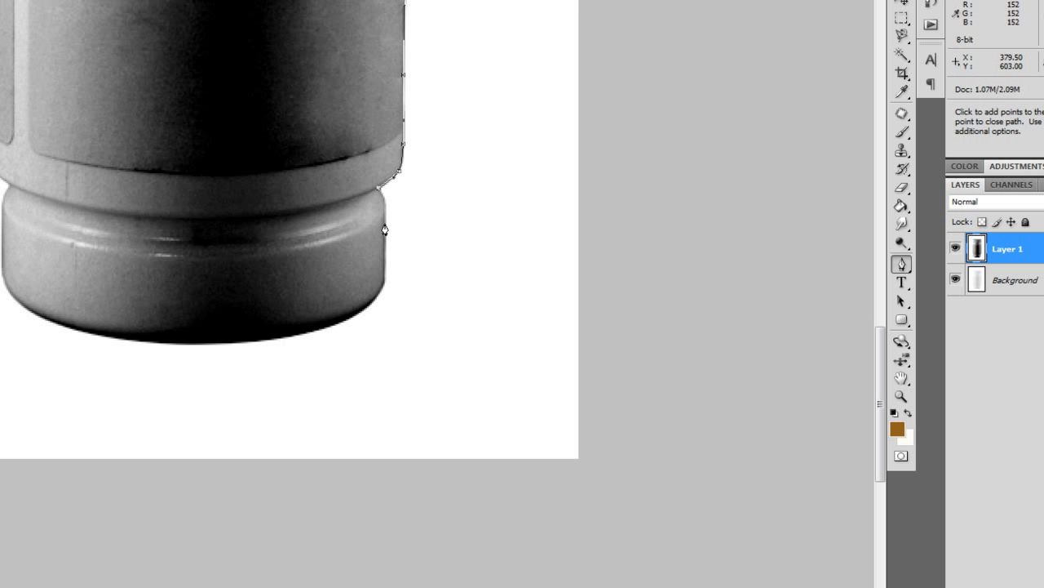
pyautogui.click(381, 199)
pyautogui.moveTo(403, 268); pyautogui.dragTo(397, 177)
pyautogui.click(378, 189)
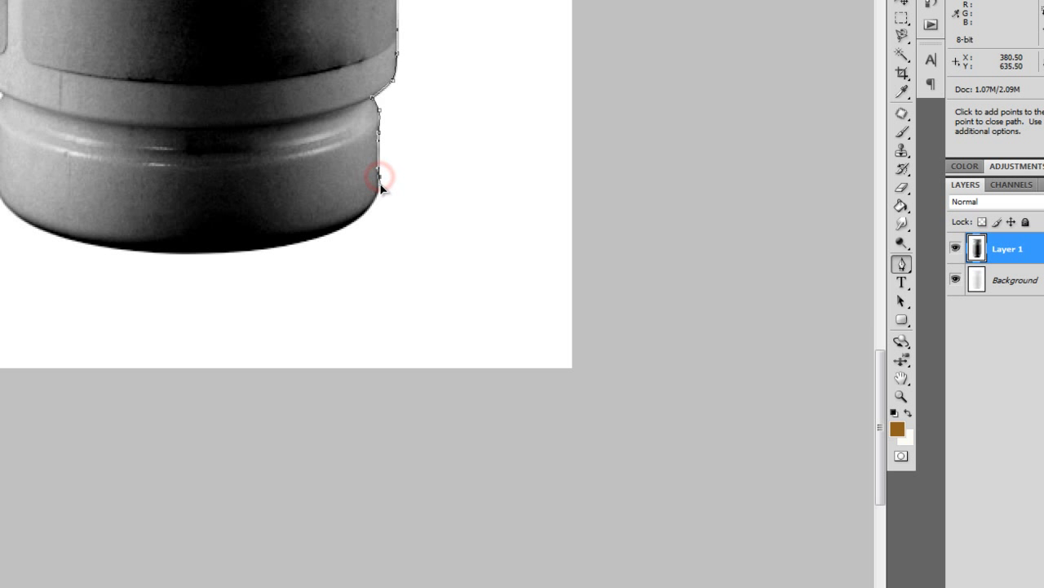
# - Curve the outline across the bottom edge and fit the bottom curve anchors to the base
pyautogui.click(380, 176)
pyautogui.moveTo(341, 229); pyautogui.dragTo(326, 237)
pyautogui.keyDown('ctrl'); pyautogui.click(364, 205); pyautogui.keyUp('ctrl')
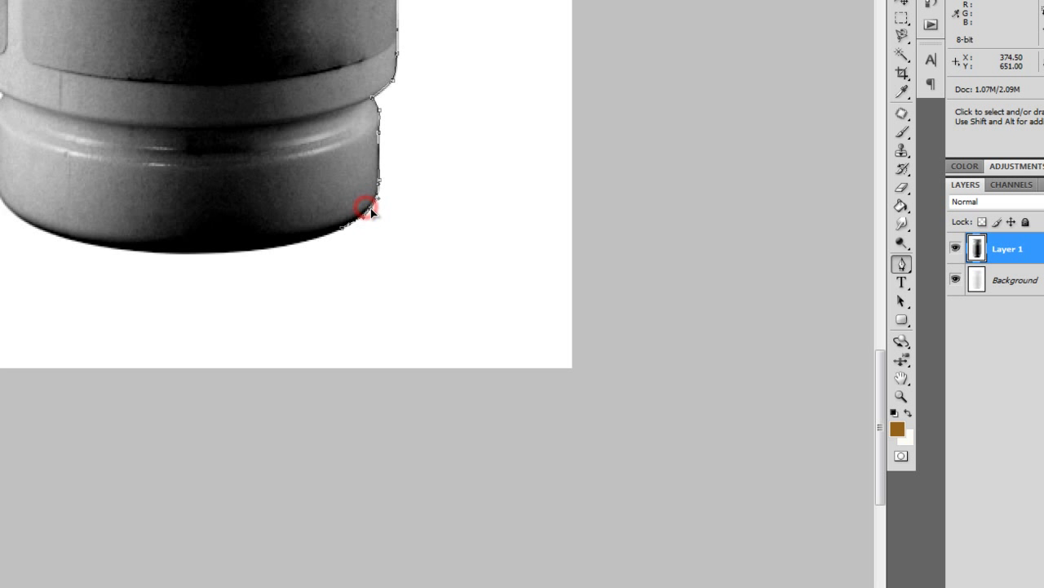
pyautogui.moveTo(335, 249); pyautogui.dragTo(481, 334)
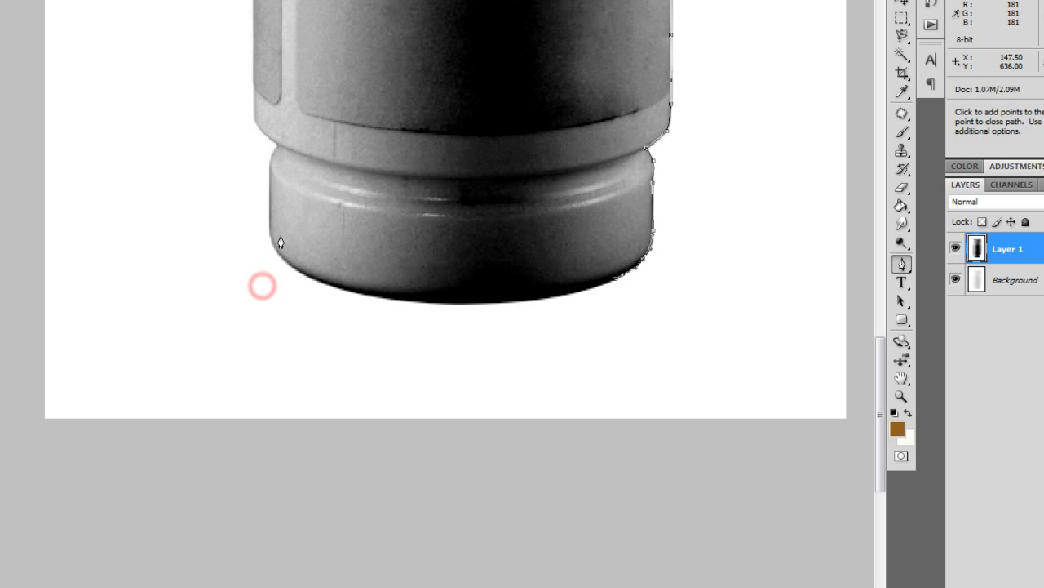
pyautogui.click(268, 231)
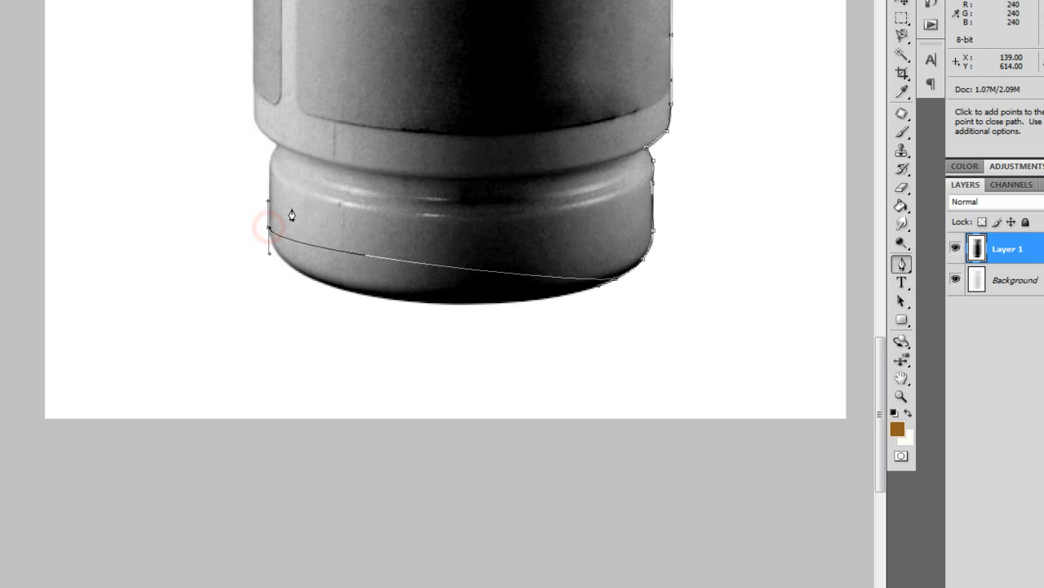
pyautogui.keyDown('ctrl'); pyautogui.click(377, 258); pyautogui.keyUp('ctrl')
pyautogui.moveTo(376, 259); pyautogui.dragTo(361, 296)
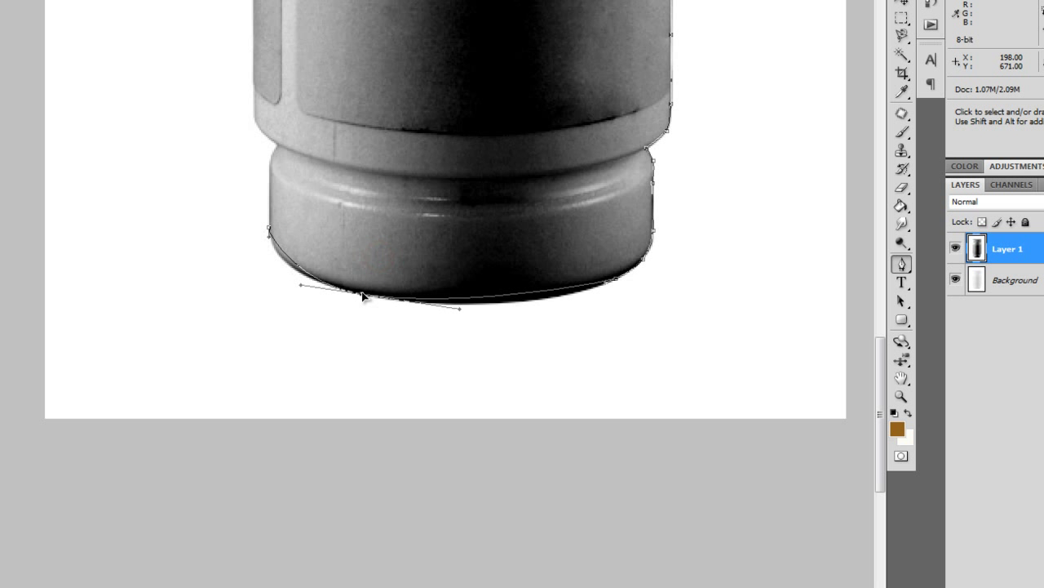
pyautogui.click(511, 302)
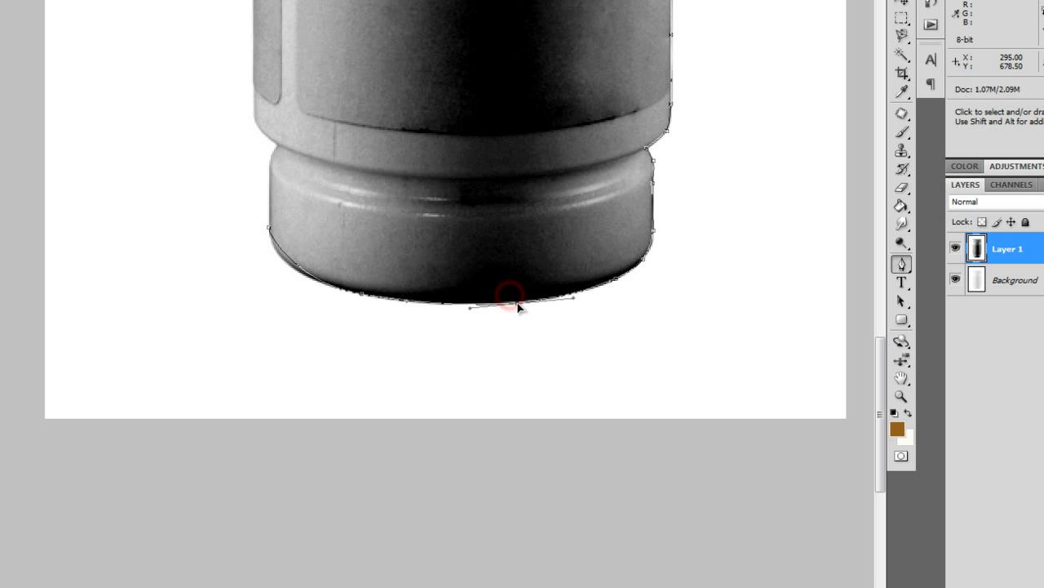
pyautogui.moveTo(514, 306); pyautogui.dragTo(520, 307)
# - Add anchors around the lower-left curve and up the bottle's left edge
pyautogui.moveTo(373, 303); pyautogui.dragTo(415, 317)
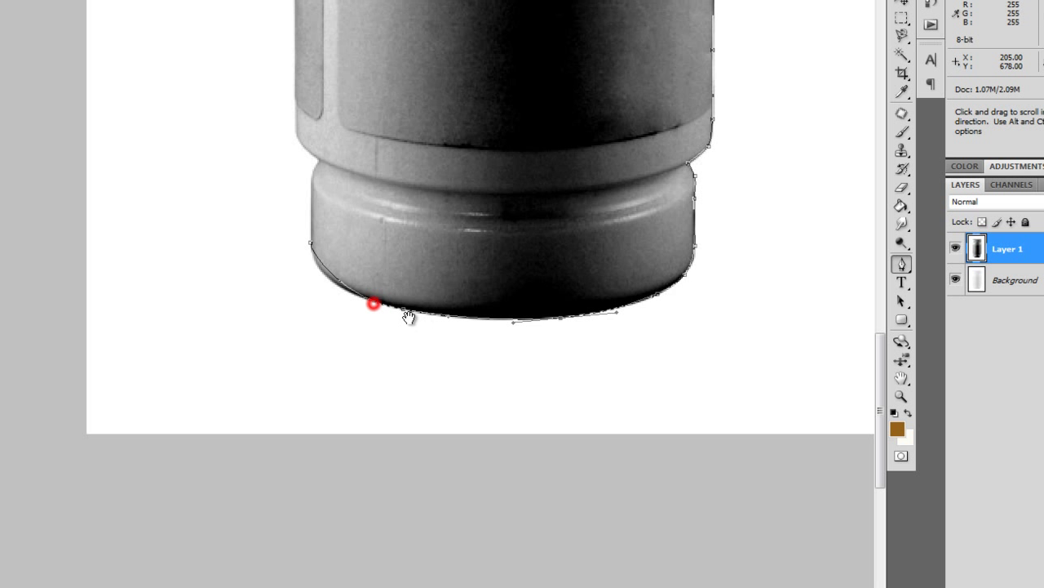
pyautogui.click(330, 273)
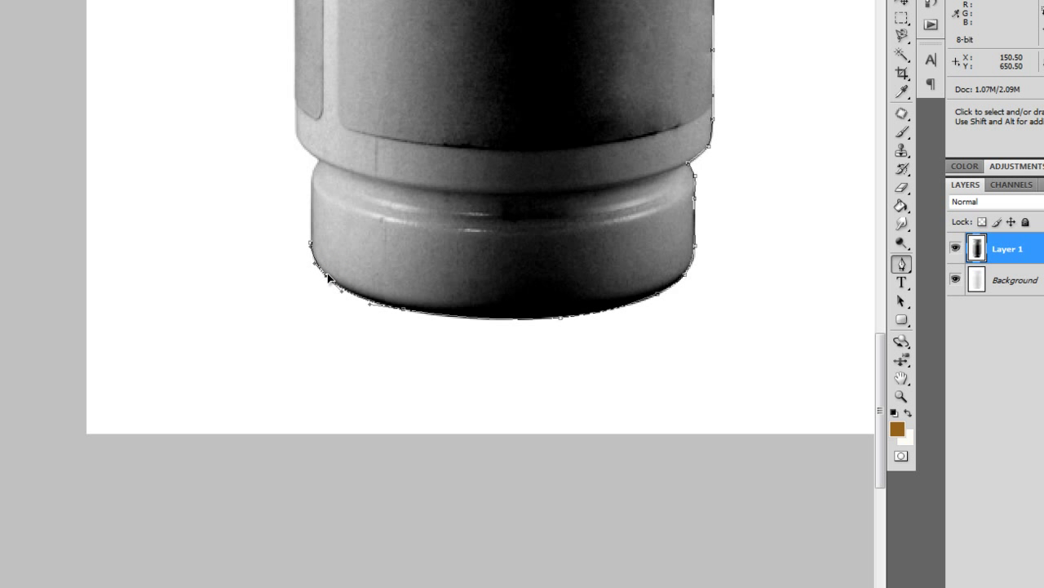
pyautogui.scroll(5, 331, 269)
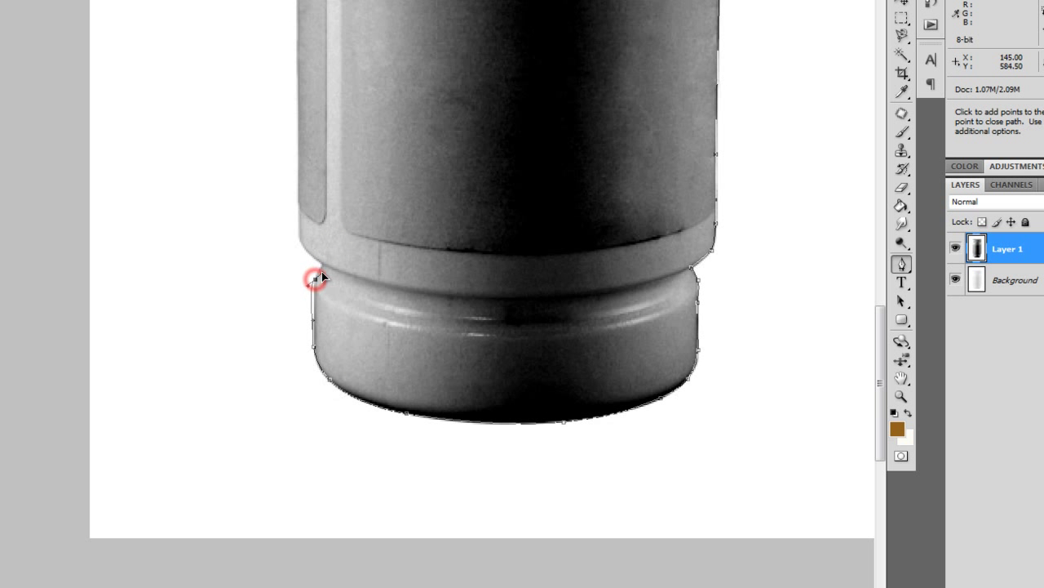
pyautogui.click(314, 298)
pyautogui.click(314, 289)
pyautogui.click(314, 317)
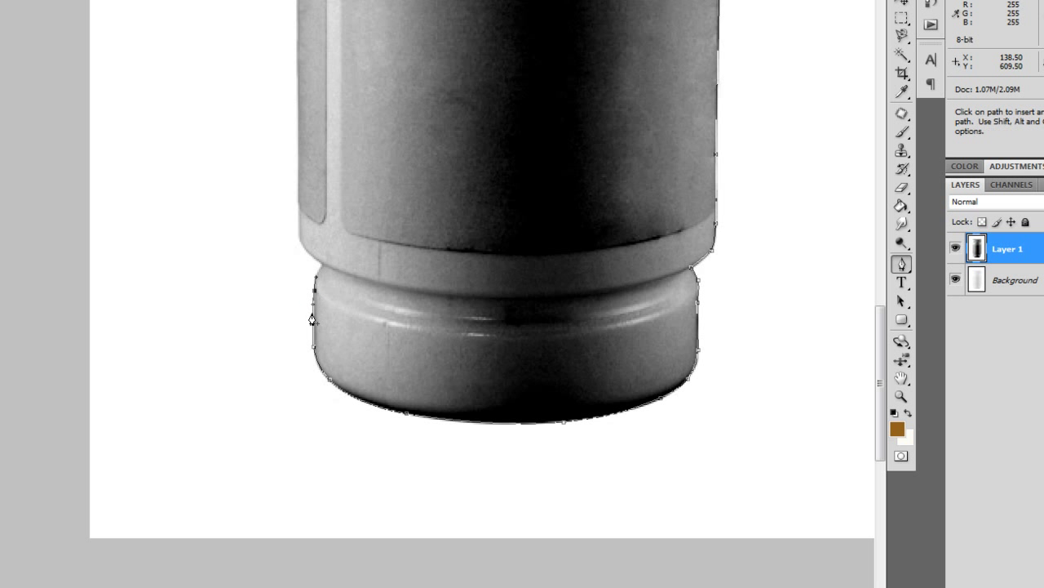
pyautogui.click(321, 266)
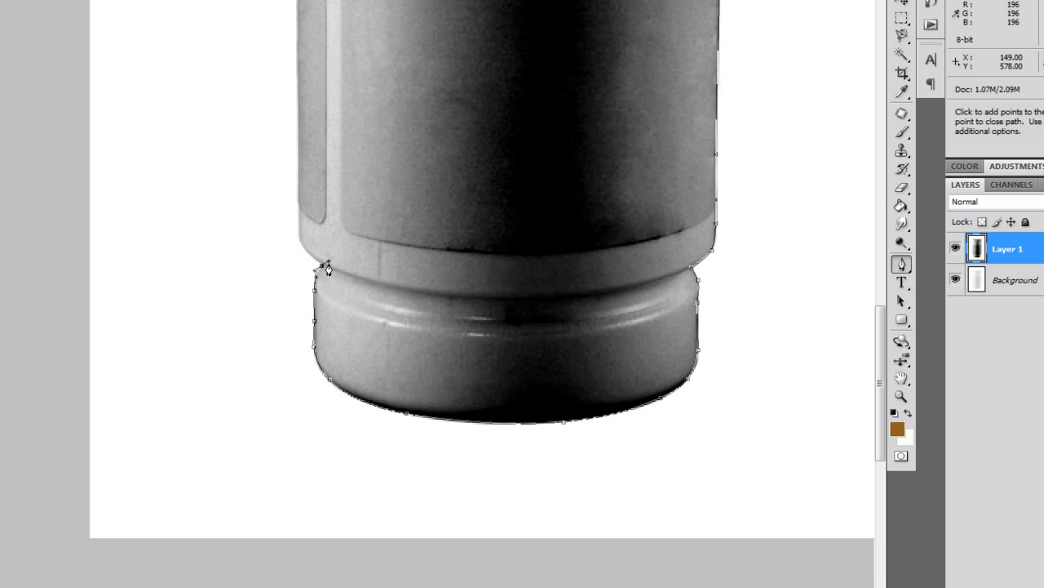
# - Add and adjust anchors higher on the left edge, zooming in on the ring's edge
pyautogui.press('space')
pyautogui.moveTo(321, 264); pyautogui.dragTo(373, 317)
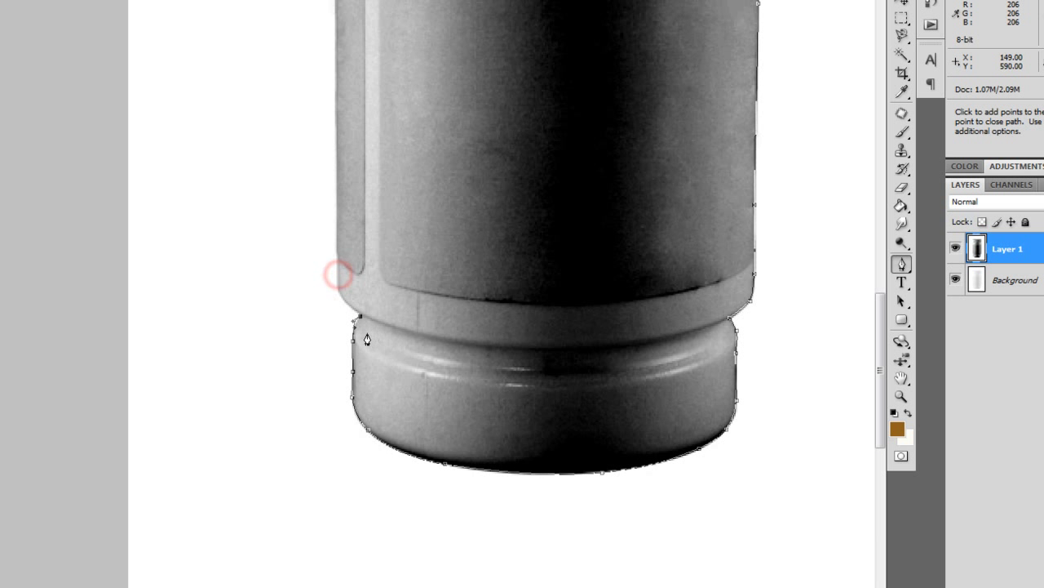
pyautogui.click(338, 278)
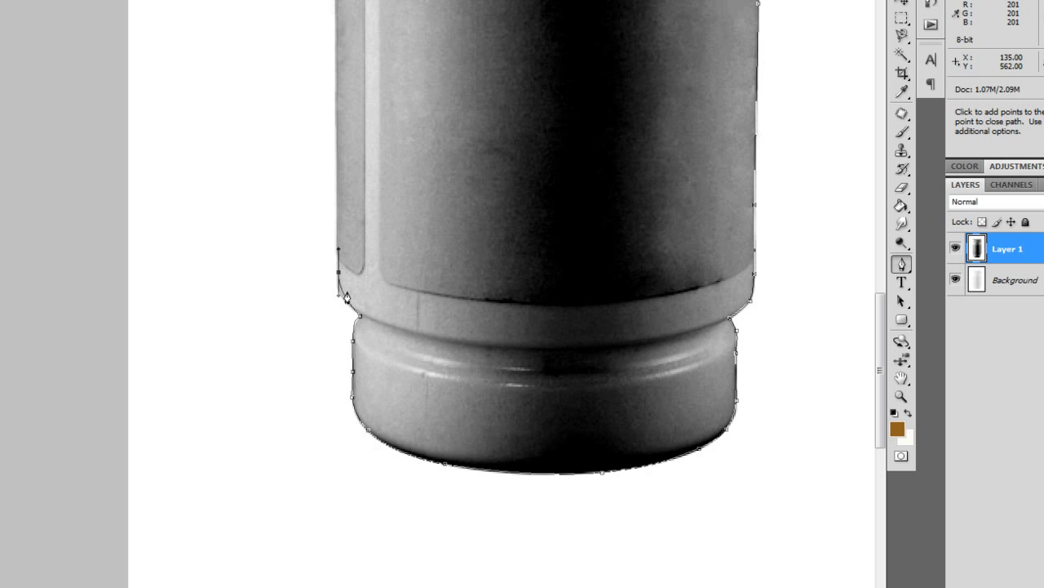
pyautogui.keyDown('ctrl'); pyautogui.click(344, 292); pyautogui.keyUp('ctrl')
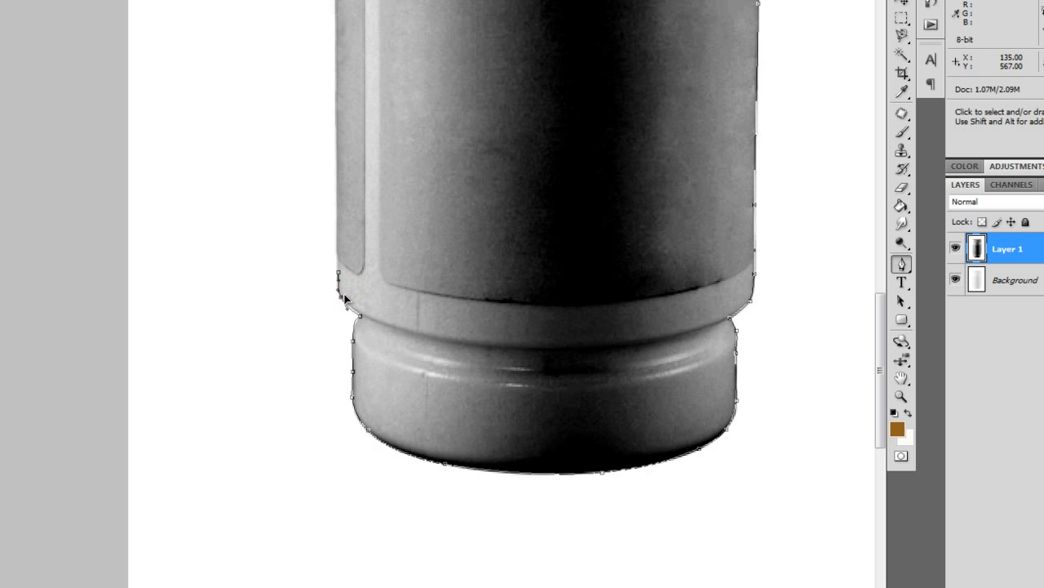
pyautogui.keyDown('ctrl'); pyautogui.click(353, 309); pyautogui.keyUp('ctrl')
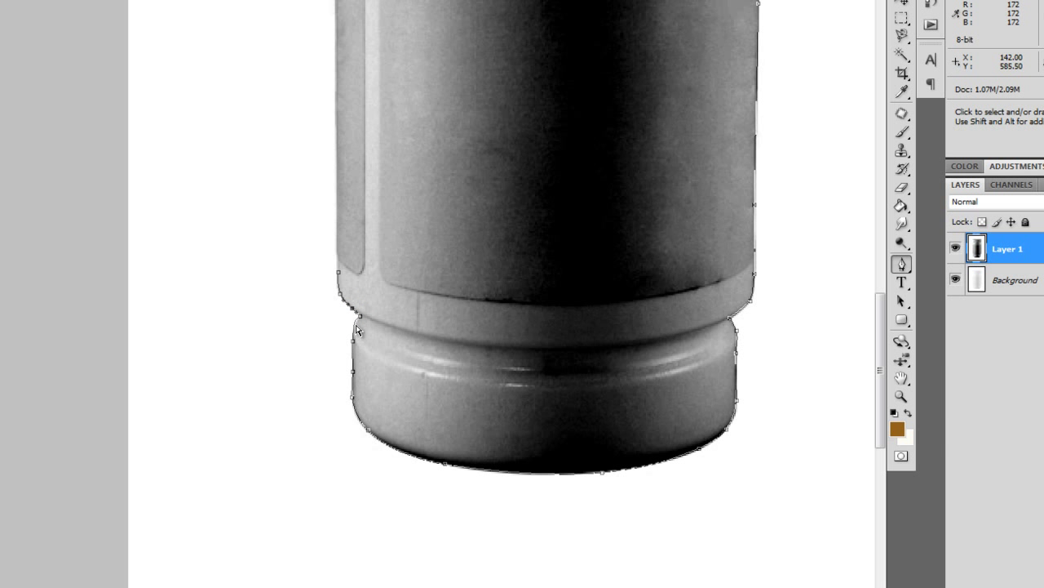
pyautogui.press('z')
pyautogui.click(354, 320)
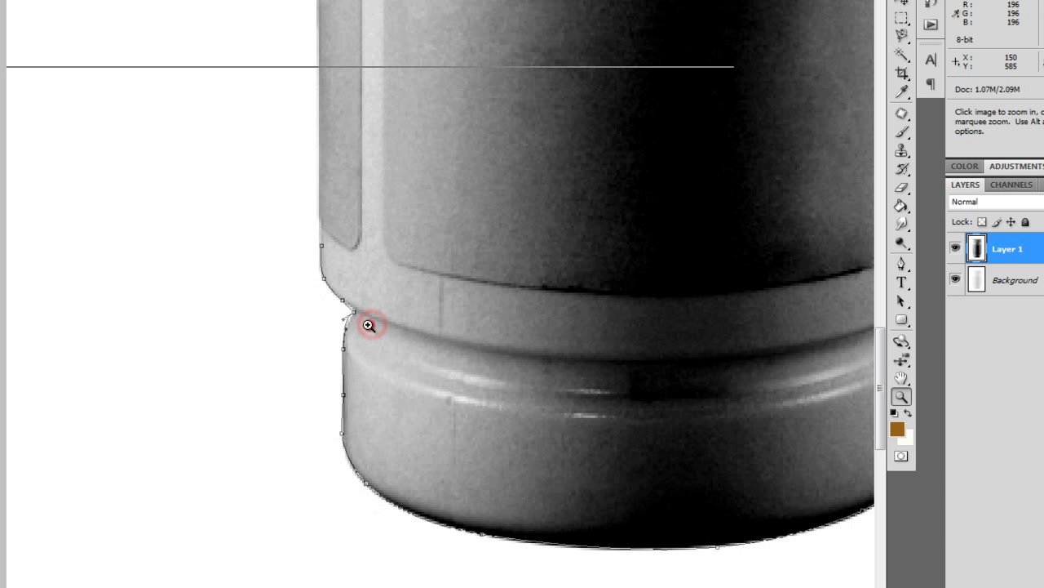
pyautogui.press('i')
pyautogui.press('p')
pyautogui.keyDown('ctrl'); pyautogui.click(333, 318); pyautogui.keyUp('ctrl')
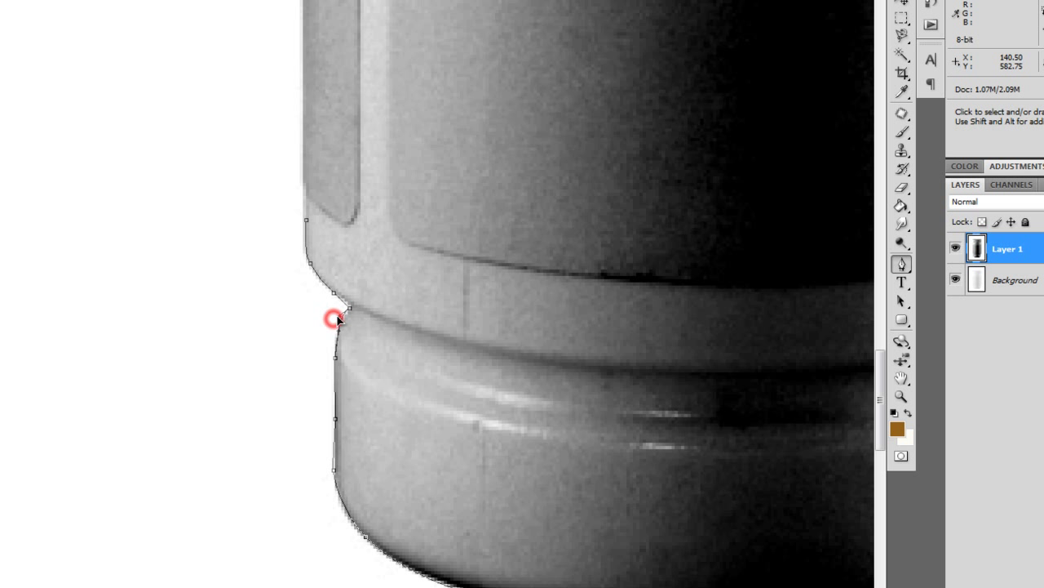
pyautogui.click(332, 470)
pyautogui.moveTo(366, 327); pyautogui.dragTo(367, 411)
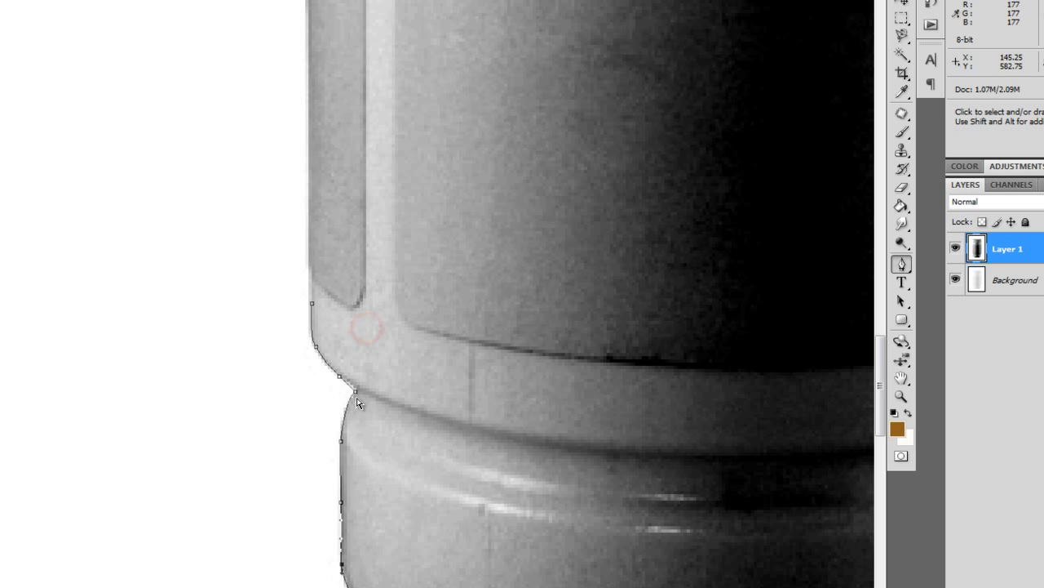
# - Zoom out and place an anchor on the left edge near the upper ring
pyautogui.press('z')
pyautogui.keyDown('alt'); pyautogui.click(377, 288); pyautogui.keyUp('alt')
pyautogui.keyDown('alt'); pyautogui.click(377, 288); pyautogui.keyUp('alt')
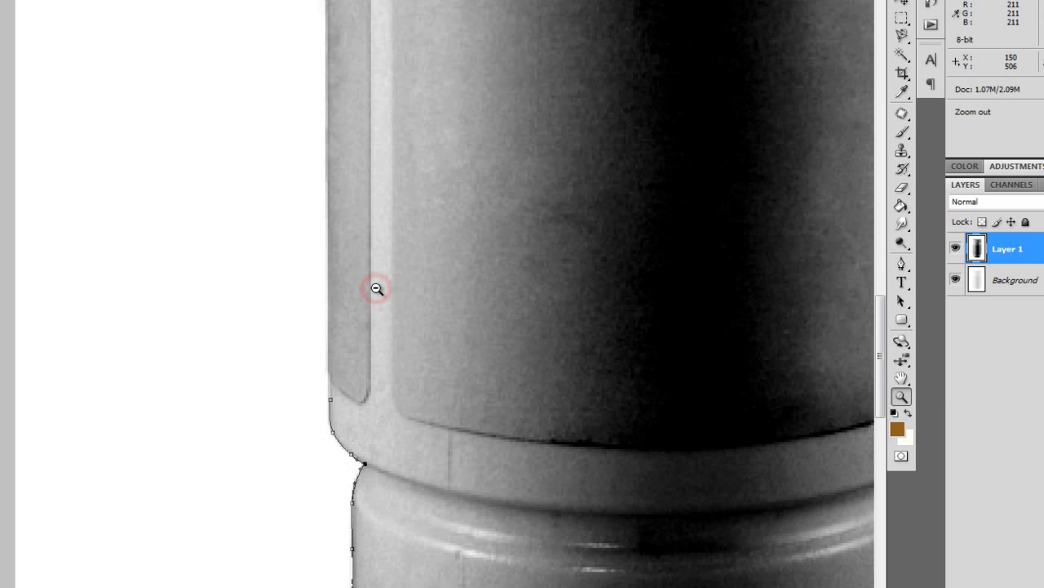
pyautogui.keyDown('alt'); pyautogui.click(375, 287); pyautogui.keyUp('alt')
pyautogui.press('p')
pyautogui.moveTo(384, 174); pyautogui.dragTo(340, 221)
pyautogui.click(335, 201)
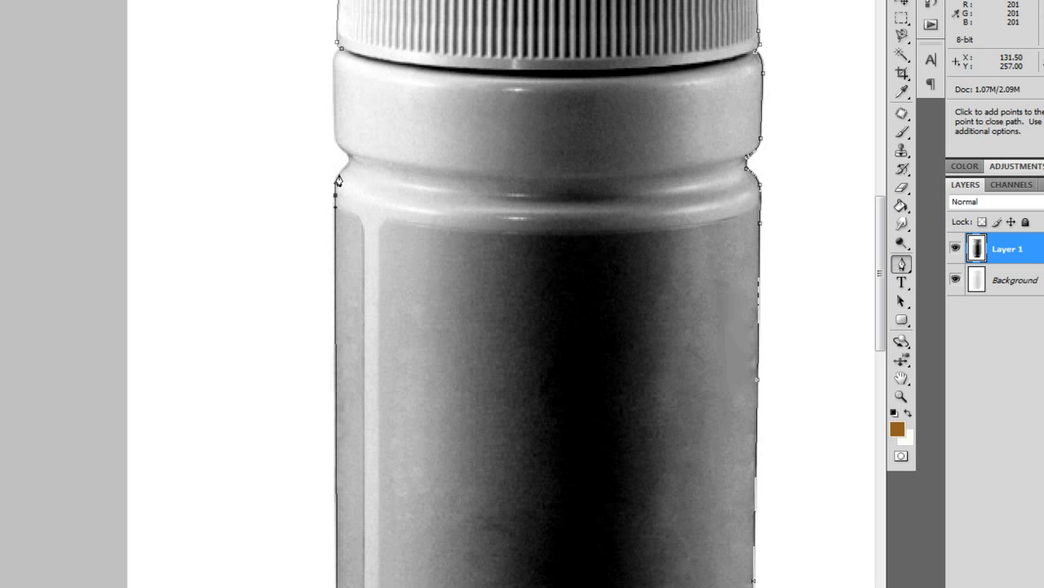
# - Curve the outline around the upper-left ring and up the left edge, then review it
pyautogui.moveTo(341, 176); pyautogui.dragTo(348, 160)
pyautogui.click(349, 156)
pyautogui.moveTo(334, 133); pyautogui.dragTo(333, 114)
pyautogui.moveTo(339, 48); pyautogui.dragTo(354, 50)
pyautogui.press('space')
pyautogui.moveTo(452, 340)
pyautogui.mouseDown()
pyautogui.moveTo(394, 217)
pyautogui.moveTo(383, 359)
pyautogui.moveTo(433, 430)
pyautogui.moveTo(441, 301)
pyautogui.mouseUp()
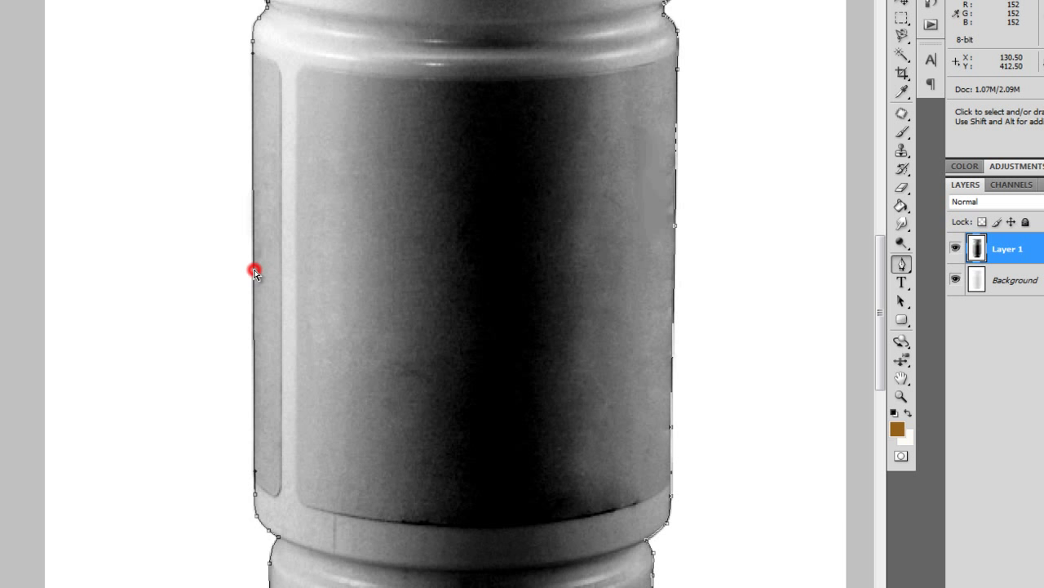
pyautogui.moveTo(490, 198); pyautogui.dragTo(431, 410)
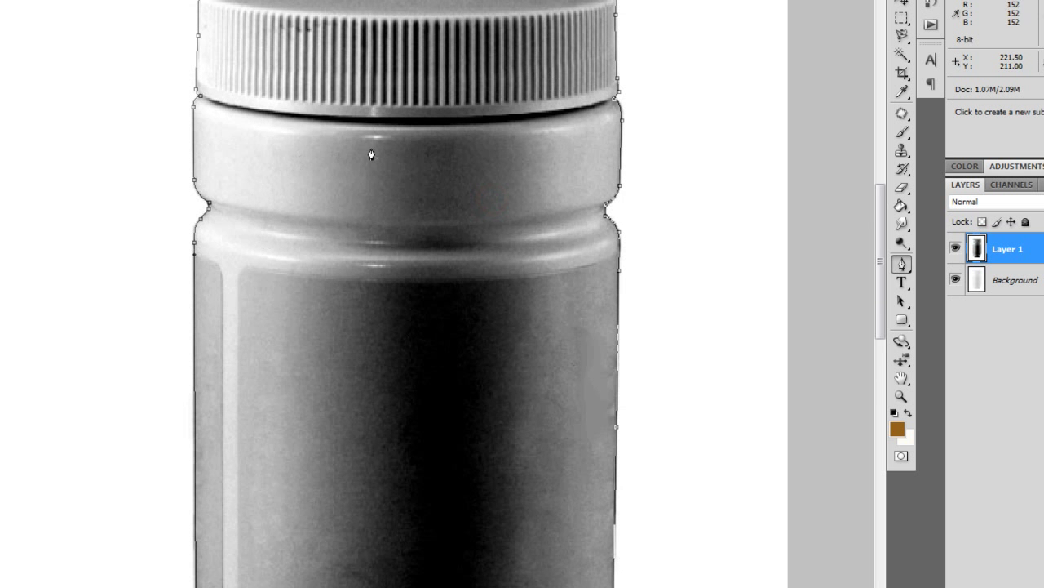
pyautogui.moveTo(384, 191); pyautogui.dragTo(378, 329)
pyautogui.moveTo(299, 477); pyautogui.dragTo(321, 426)
# - Add an extra anchor on the jar's left edge, nudge it onto the contour, and check the lid
pyautogui.click(235, 337)
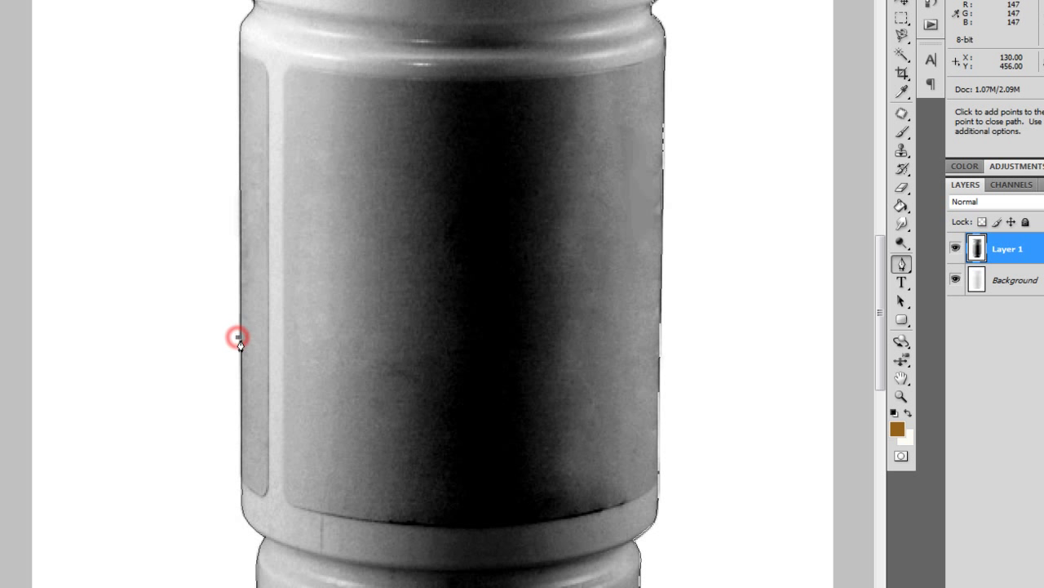
pyautogui.keyDown('ctrl'); pyautogui.click(240, 340); pyautogui.keyUp('ctrl')
pyautogui.moveTo(241, 340); pyautogui.dragTo(241, 342)
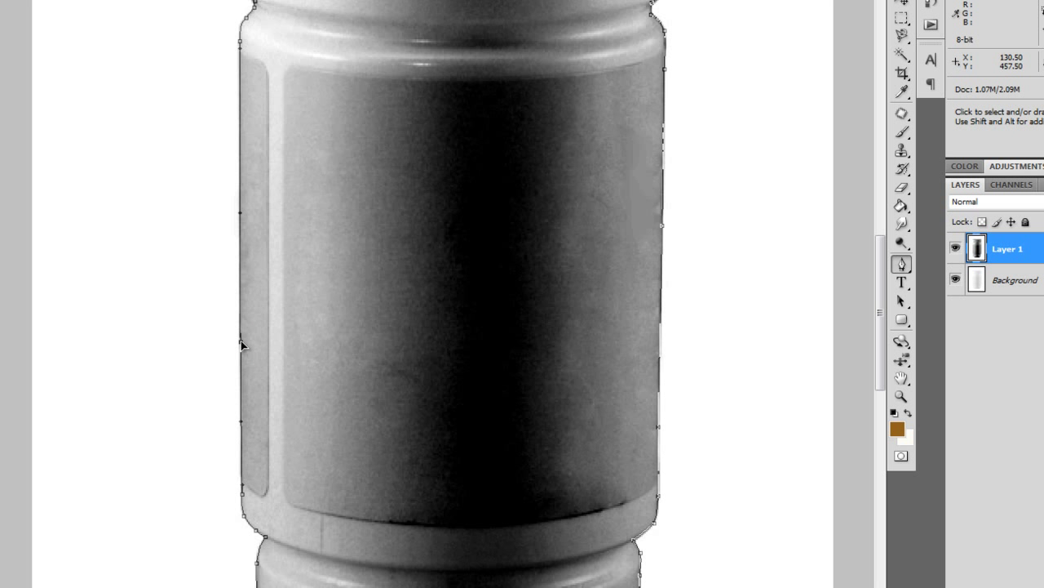
pyautogui.press('space')
pyautogui.moveTo(580, 212); pyautogui.dragTo(542, 261)
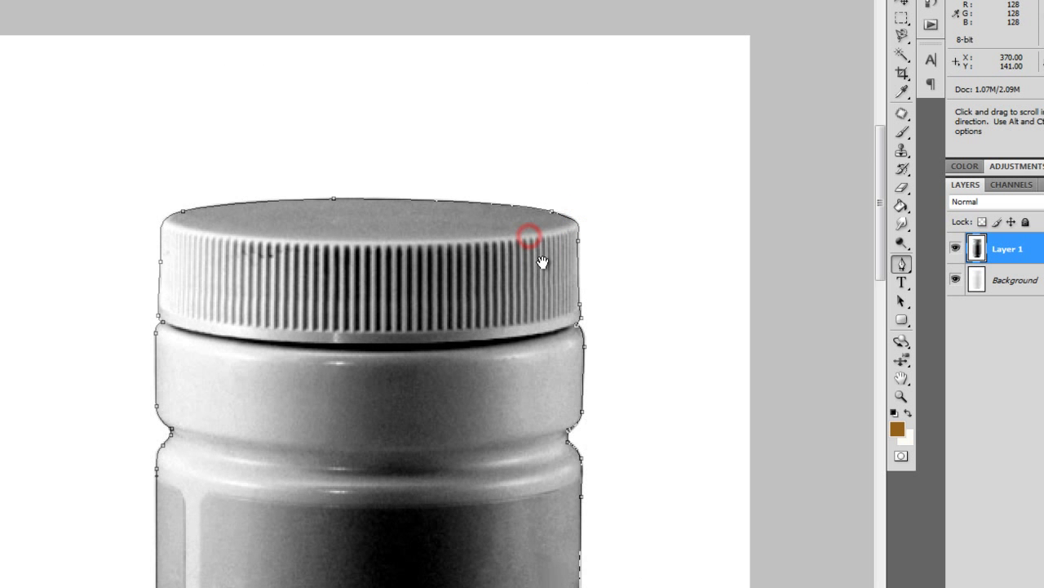
pyautogui.moveTo(531, 299); pyautogui.dragTo(540, 214)
pyautogui.moveTo(399, 348); pyautogui.dragTo(433, 334)
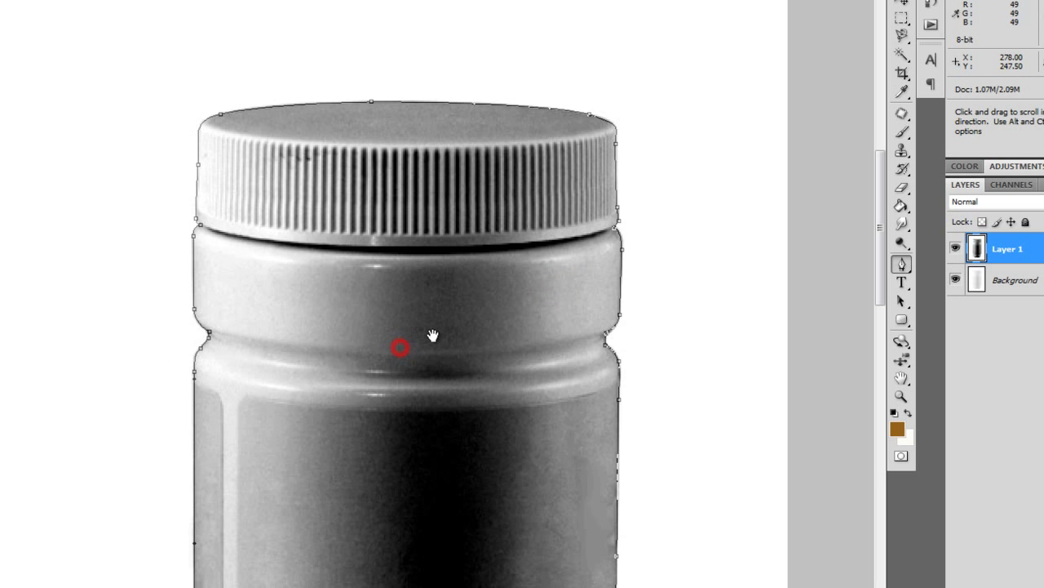
# - Turn the jar path into a selection with Feather 15
pyautogui.rightClick(428, 274)
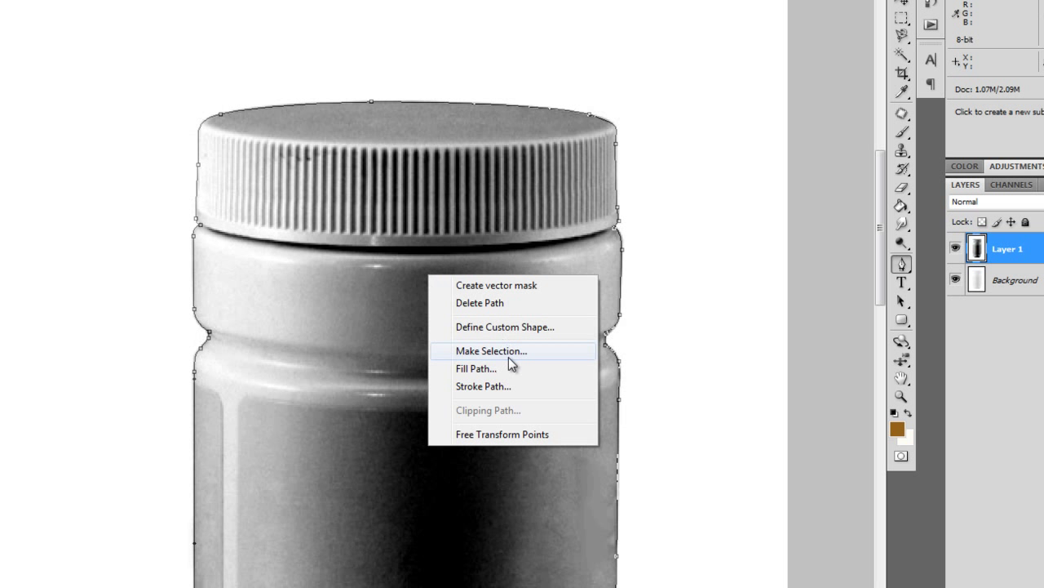
pyautogui.click(508, 353)
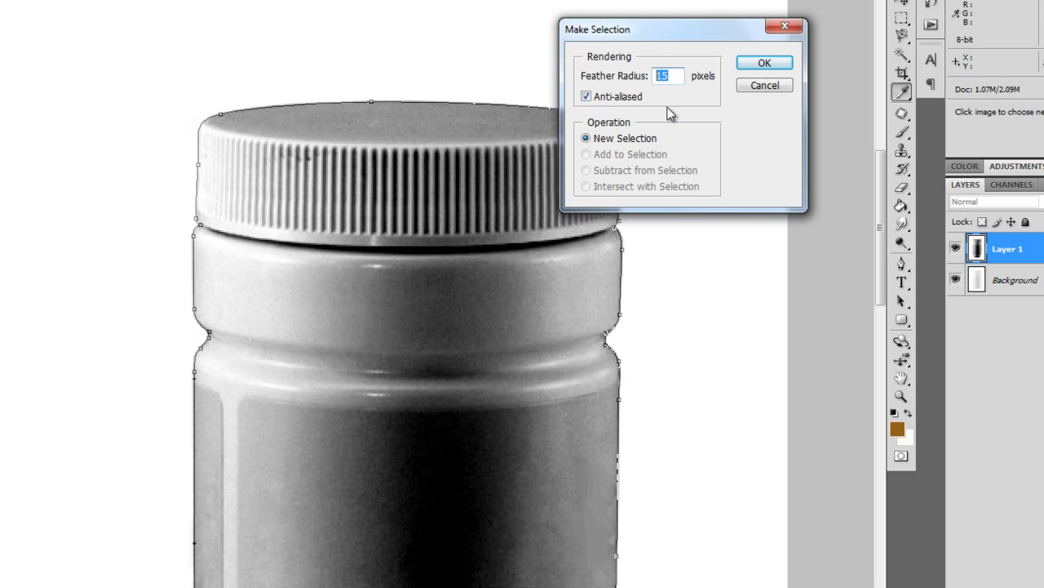
pyautogui.click(755, 63)
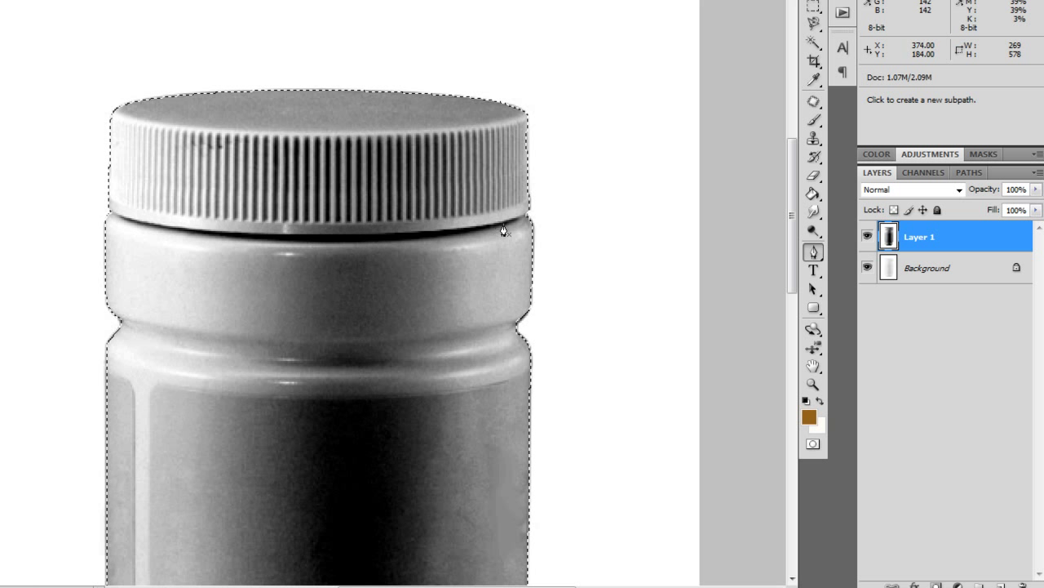
# - Copy the selected jar from Background onto Layer 2, hiding Layer 1 and Background
pyautogui.click(868, 238)
pyautogui.click(930, 268)
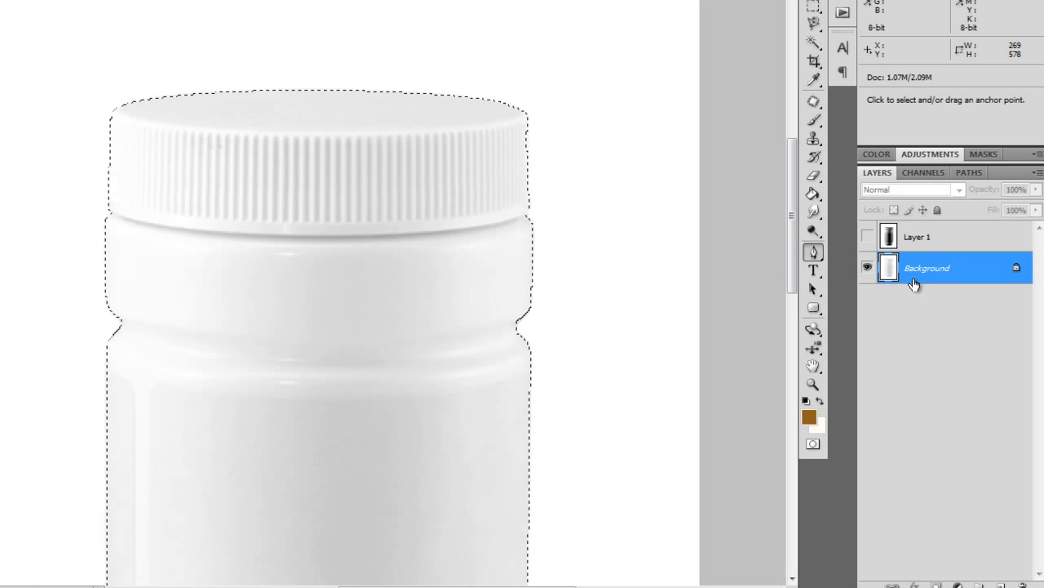
pyautogui.hotkey('ctrl', 'j')
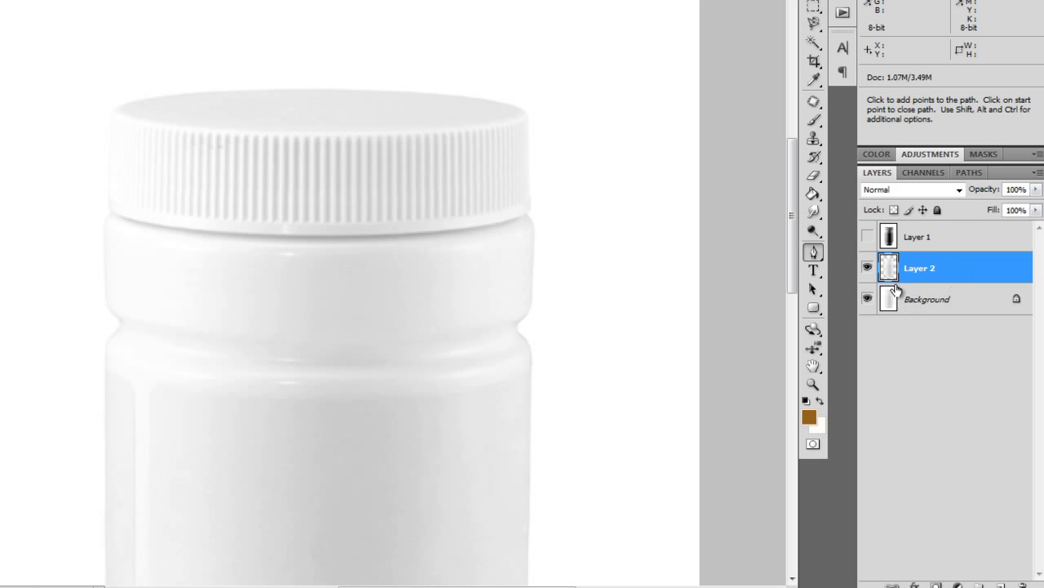
pyautogui.click(867, 300)
pyautogui.press('z')
pyautogui.keyDown('alt'); pyautogui.click(570, 195); pyautogui.keyUp('alt')
pyautogui.press('p')
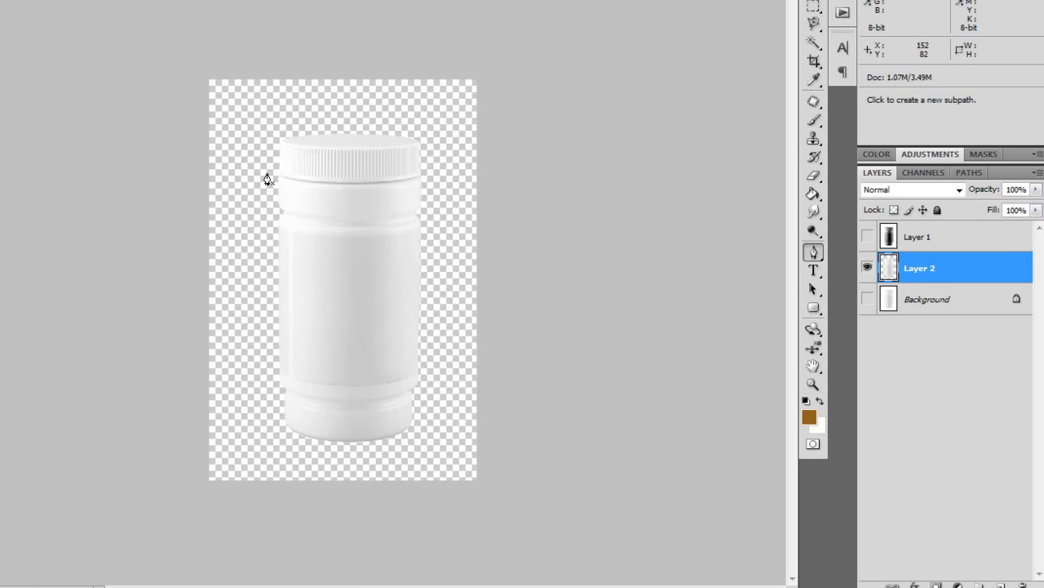
# - Add Layer 3 above Background and fill it with black using the Paint Bucket
pyautogui.click(925, 300)
pyautogui.click(1002, 584)
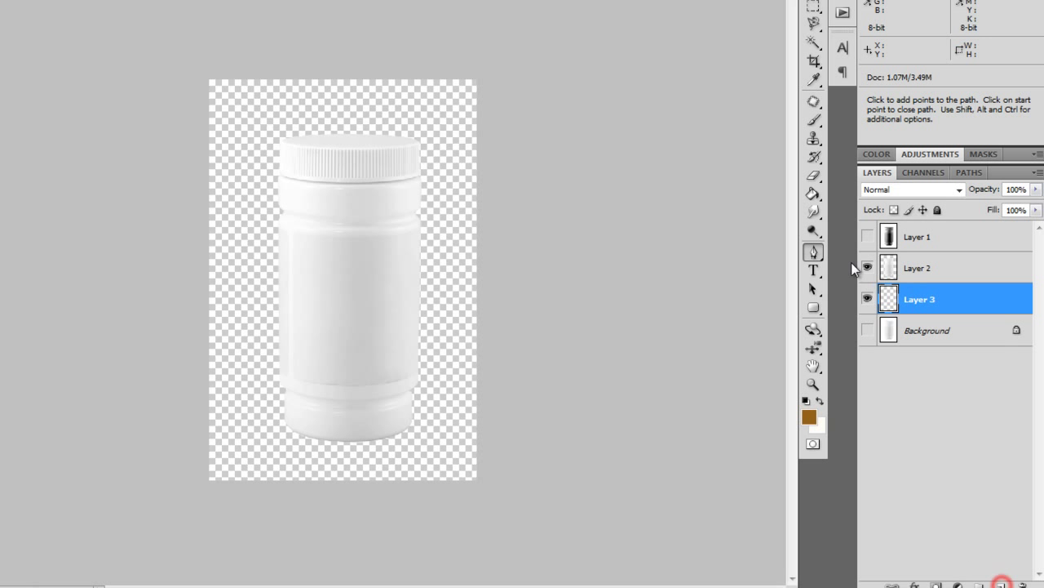
pyautogui.click(814, 194)
pyautogui.click(811, 421)
pyautogui.click(394, 493)
pyautogui.click(917, 144)
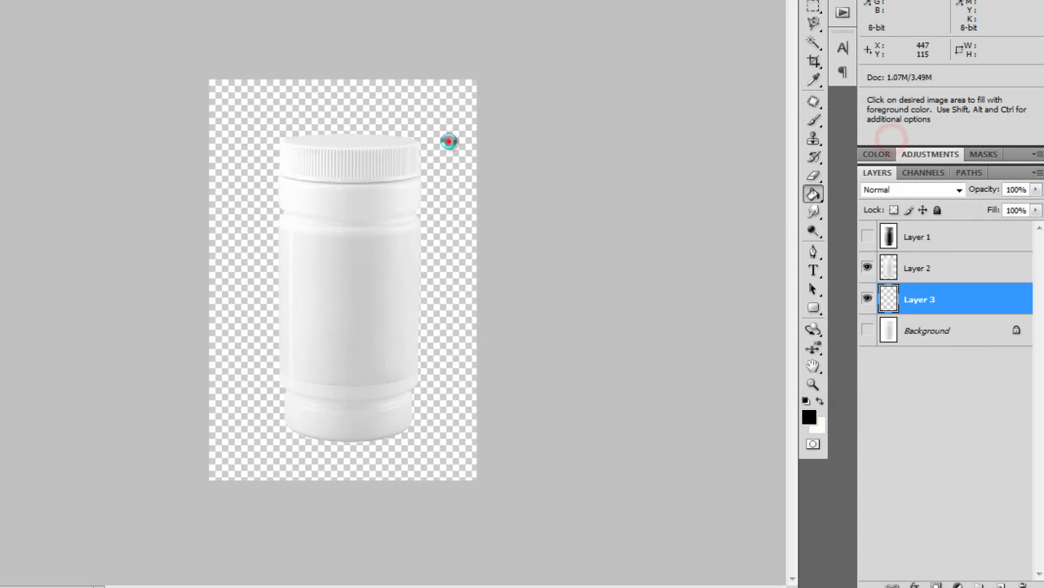
pyautogui.click(448, 139)
# - Zoom in to inspect the cap's edges against black, zoom back out, and select Layer 2
pyautogui.press('z')
pyautogui.click(450, 154)
pyautogui.press('v')
pyautogui.click(460, 195)
pyautogui.press('z')
pyautogui.click(452, 80)
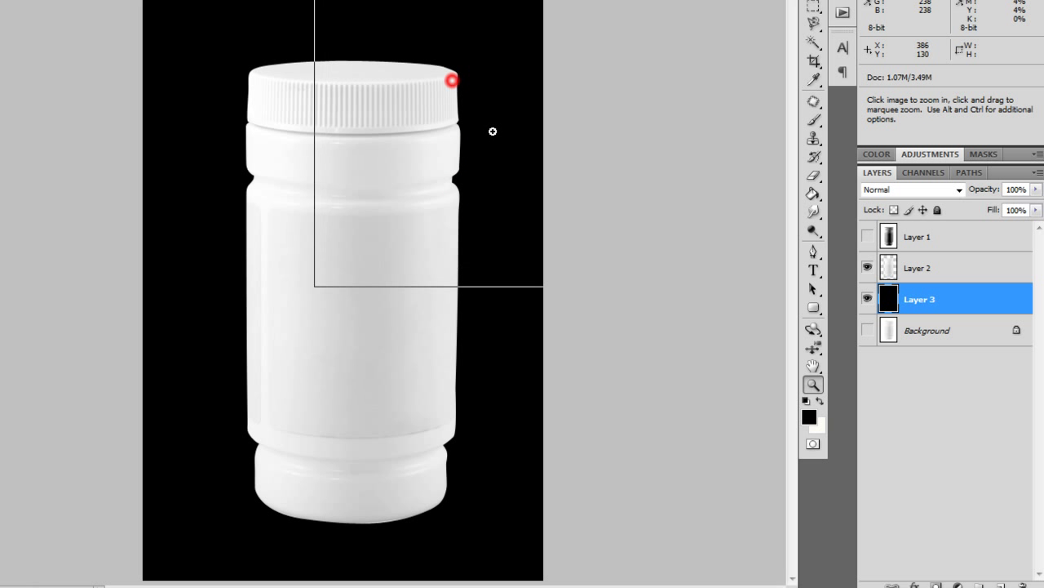
pyautogui.click(493, 131)
pyautogui.press('v')
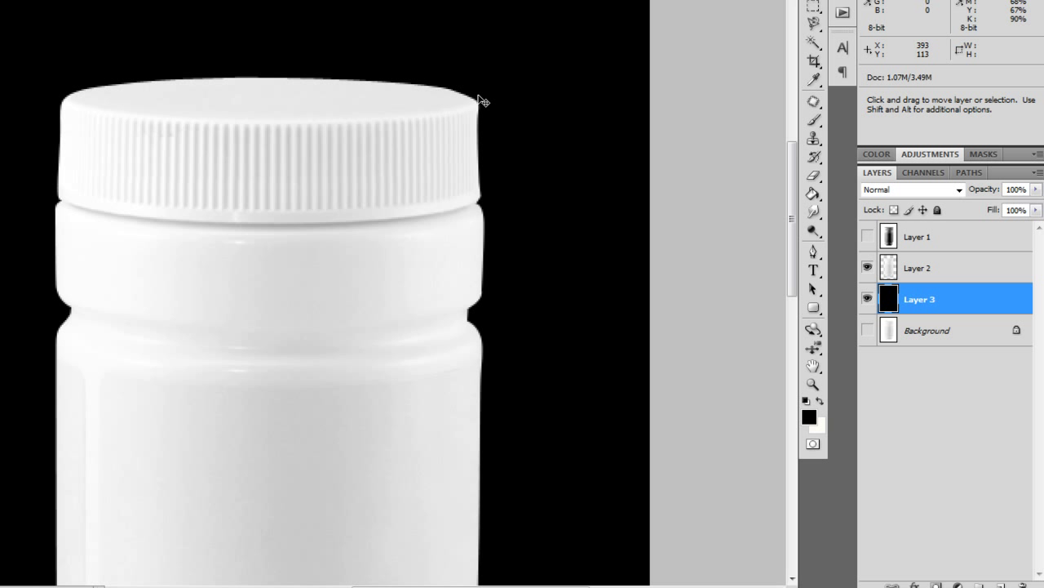
pyautogui.press('z')
pyautogui.keyDown('alt'); pyautogui.click(395, 156); pyautogui.keyUp('alt')
pyautogui.press('h')
pyautogui.click(460, 154)
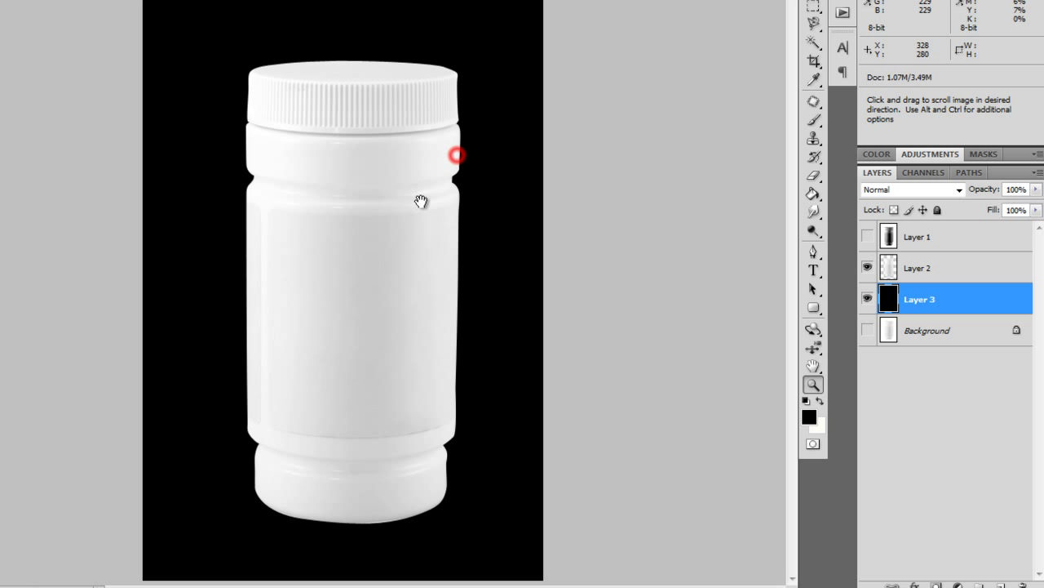
pyautogui.press('v')
pyautogui.click(935, 268)
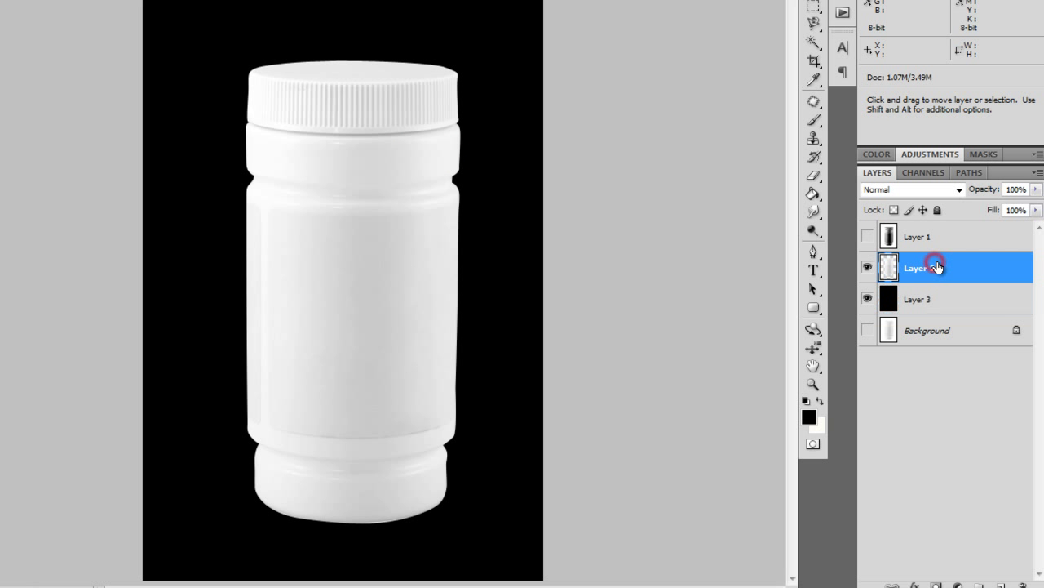
# - Duplicate Layer 2, then hide the original and move it below Layer 3
pyautogui.hotkey('ctrl', 'j')
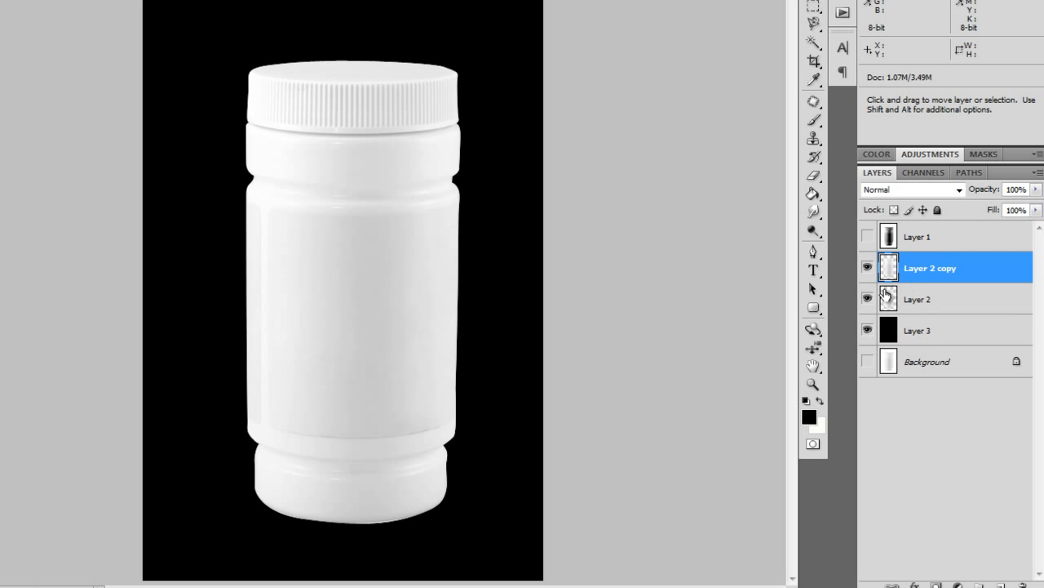
pyautogui.click(866, 301)
pyautogui.click(920, 301)
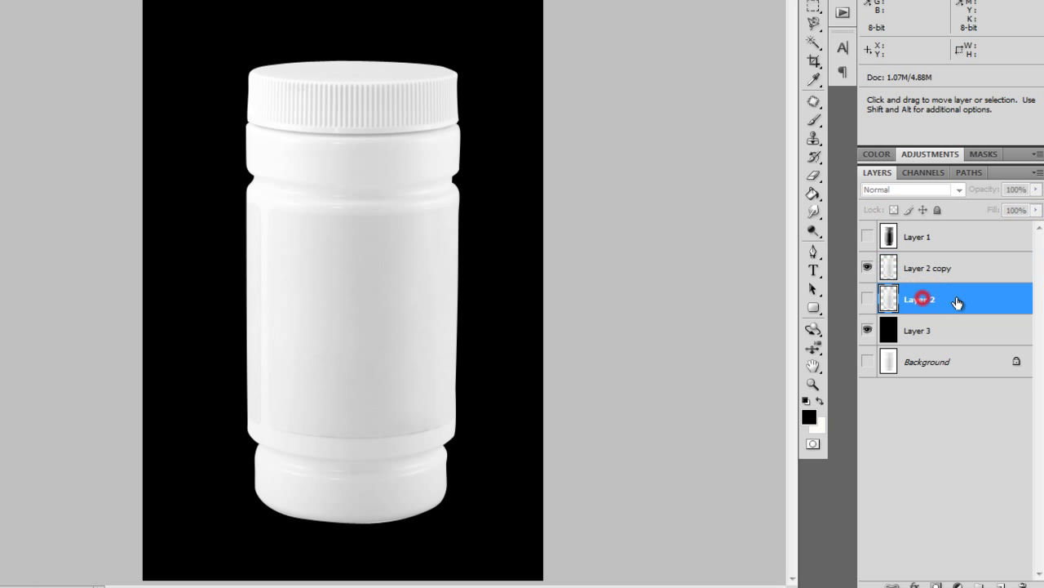
pyautogui.moveTo(952, 312); pyautogui.dragTo(925, 339)
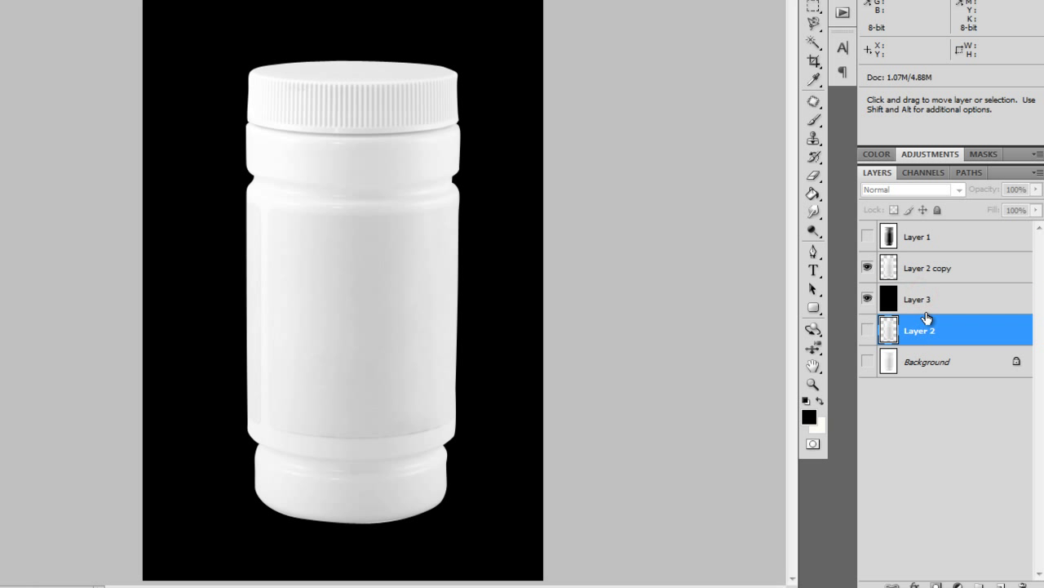
# - Scale Layer 2 copy down proportionally and centre the smaller bottle on black
pyautogui.click(926, 269)
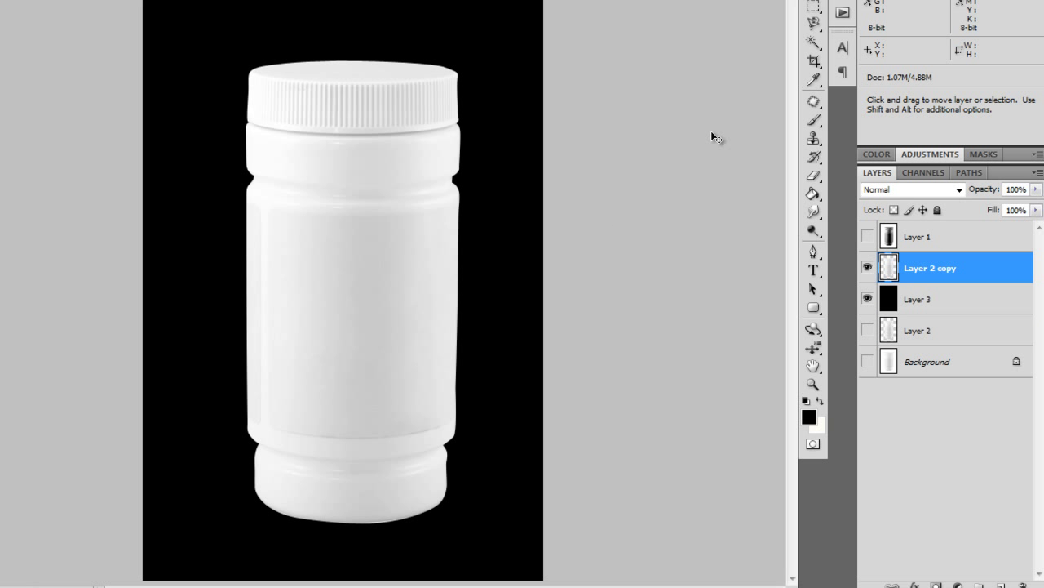
pyautogui.hotkey('ctrl', 't')
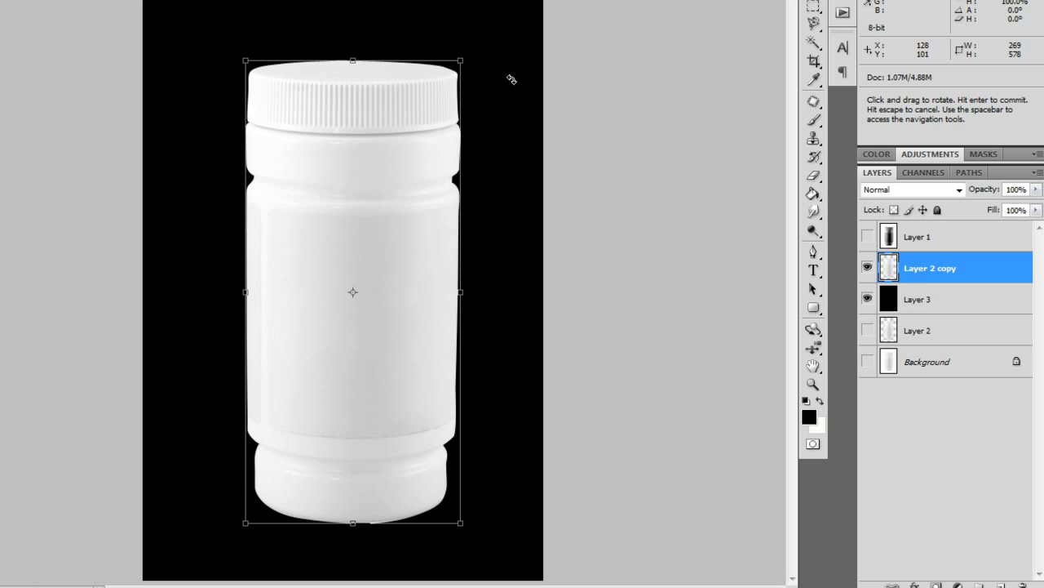
pyautogui.moveTo(459, 60); pyautogui.dragTo(397, 202)
pyautogui.moveTo(354, 273); pyautogui.dragTo(342, 211)
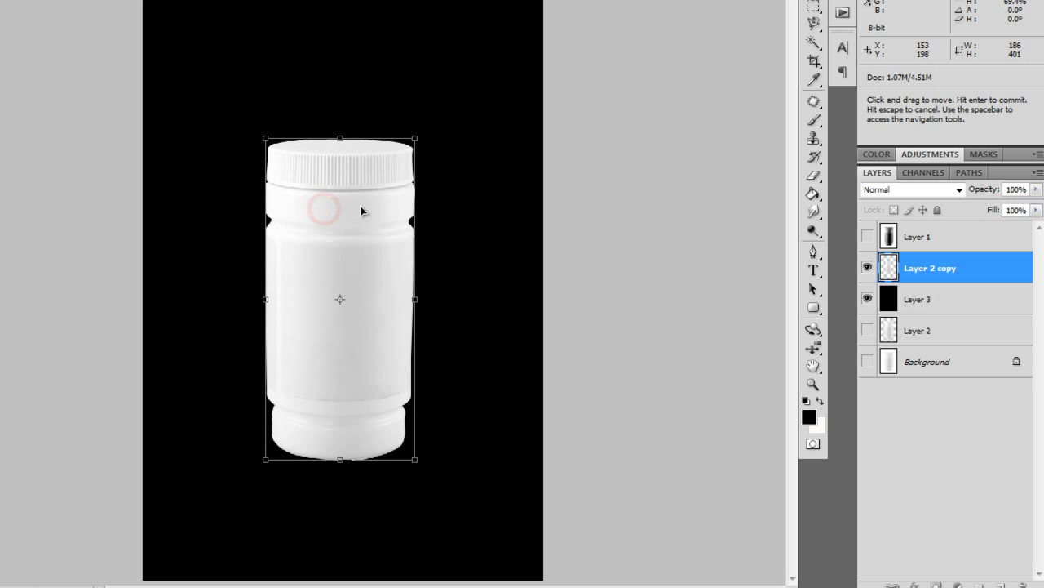
pyautogui.doubleClick(361, 204)
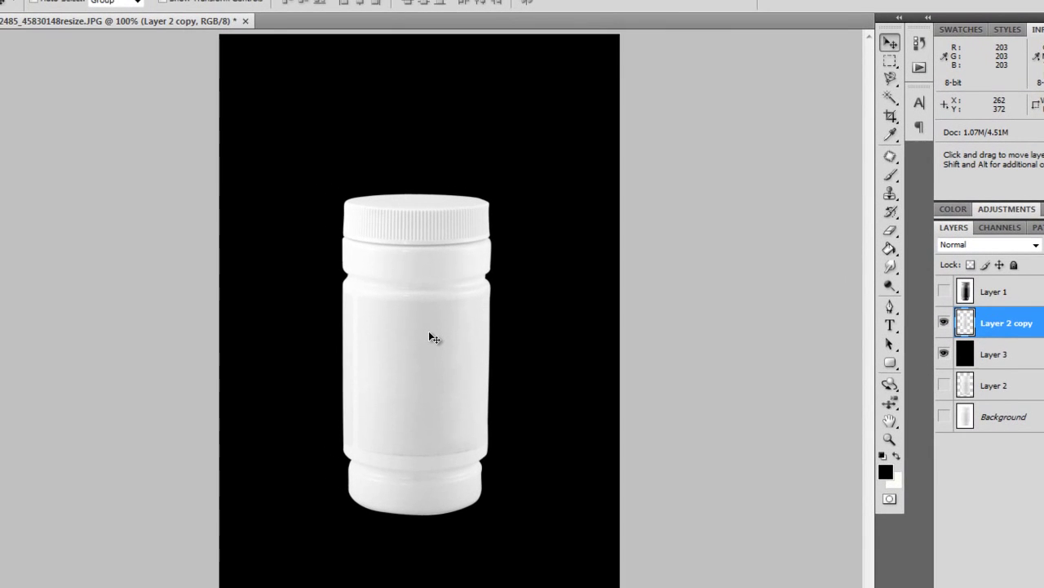
pyautogui.click(367, 292)
pyautogui.moveTo(398, 363)
pyautogui.mouseDown()
pyautogui.moveTo(459, 334)
pyautogui.moveTo(394, 367)
pyautogui.mouseUp()
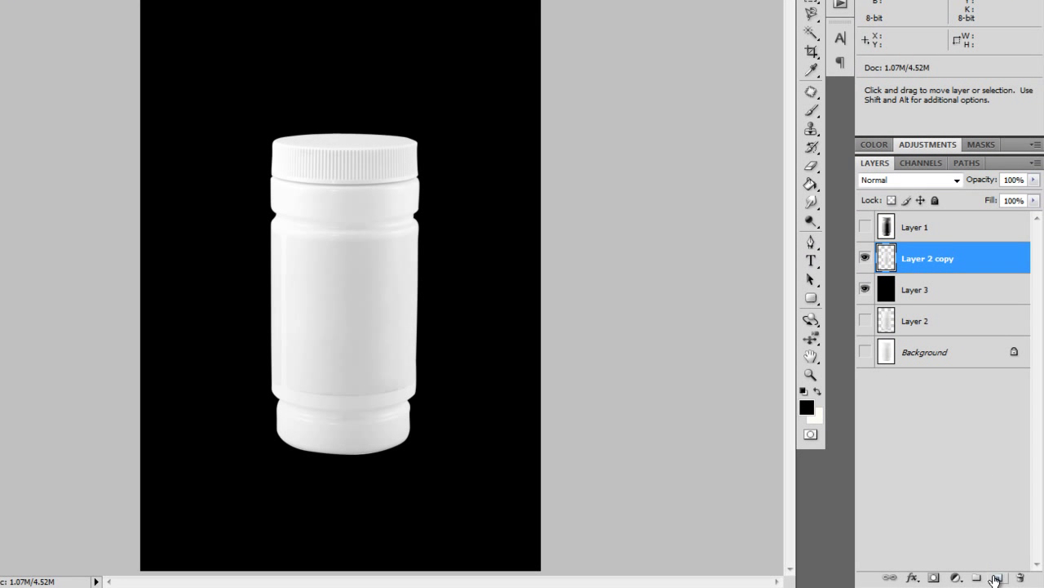
# - Add Layer 4 and start a curved pen path across the bottle's label area
pyautogui.click(997, 578)
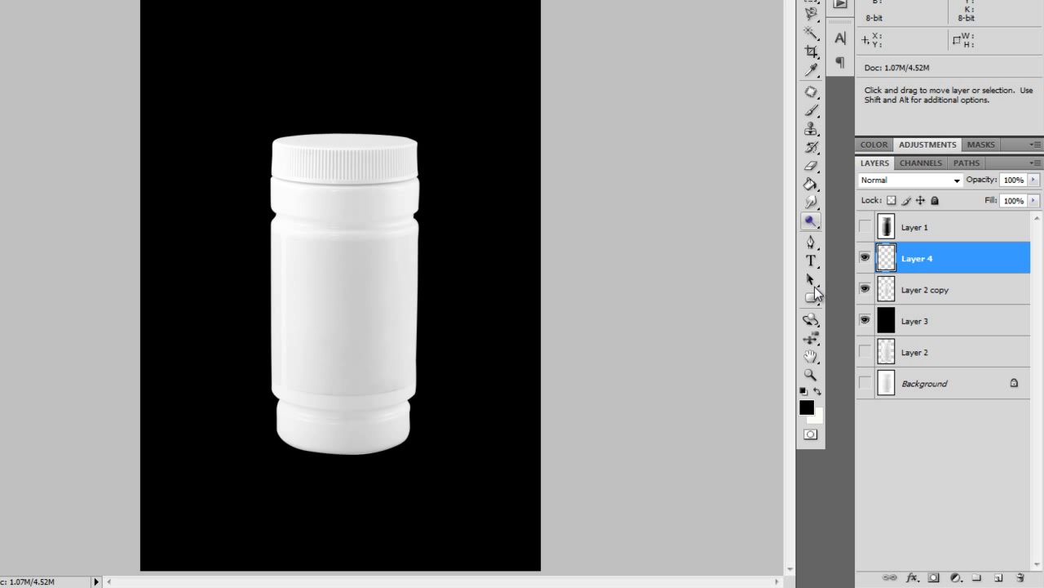
pyautogui.click(810, 243)
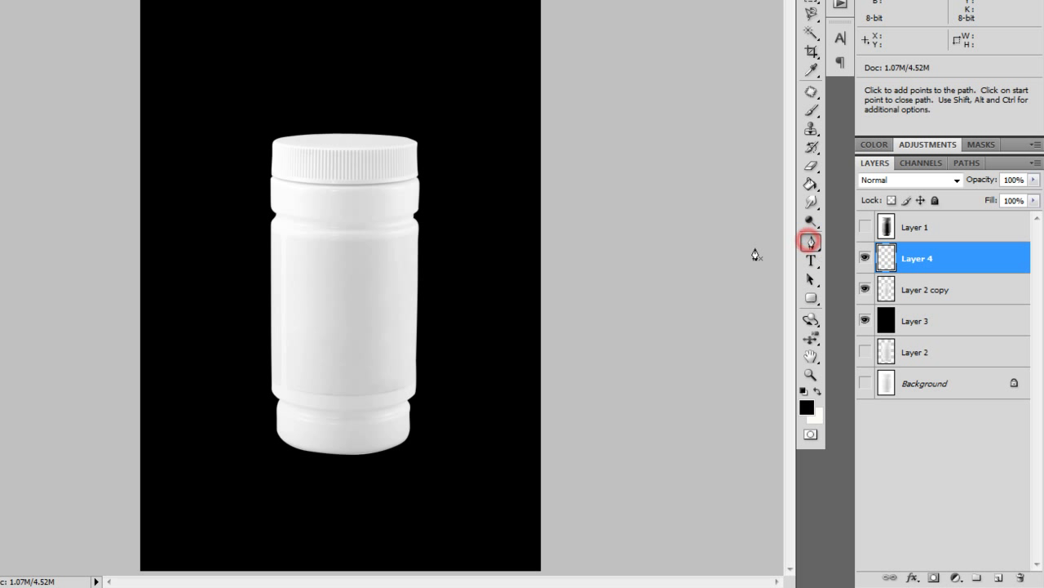
pyautogui.click(271, 280)
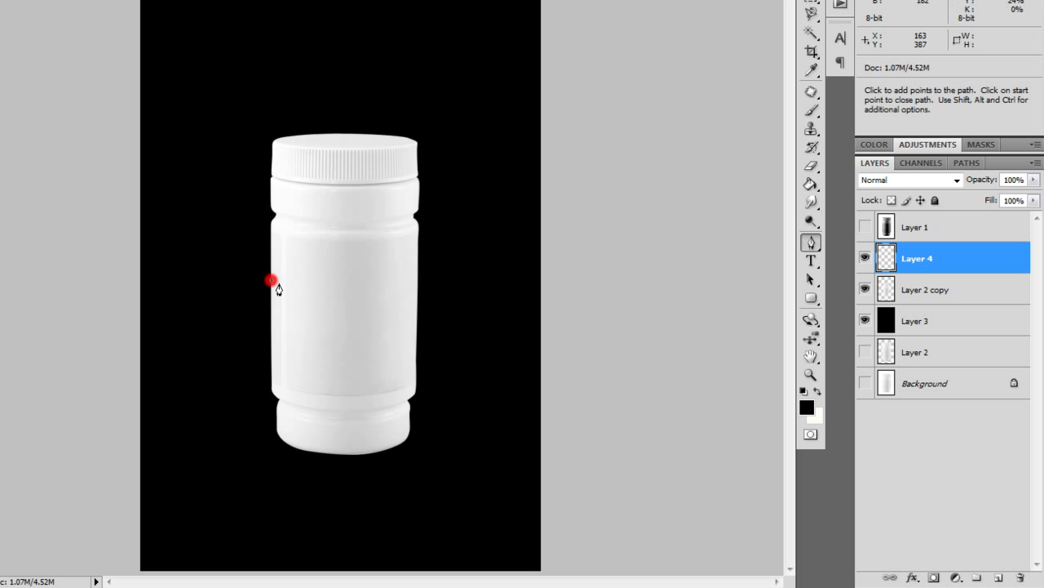
pyautogui.click(390, 278)
pyautogui.moveTo(400, 278); pyautogui.dragTo(426, 263)
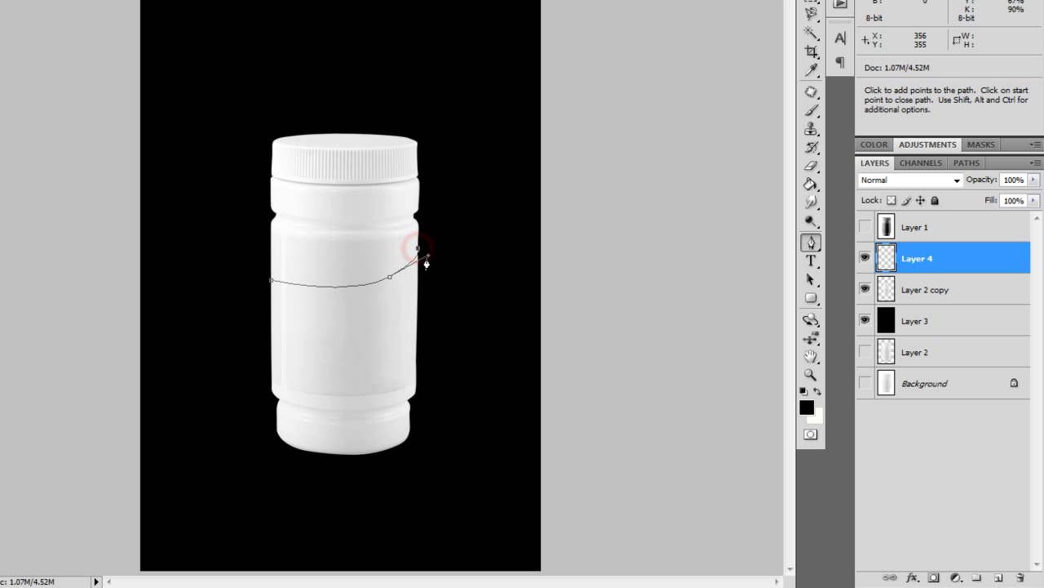
# - Place the right-edge anchor and a curved middle anchor, nudging it into position
pyautogui.click(416, 327)
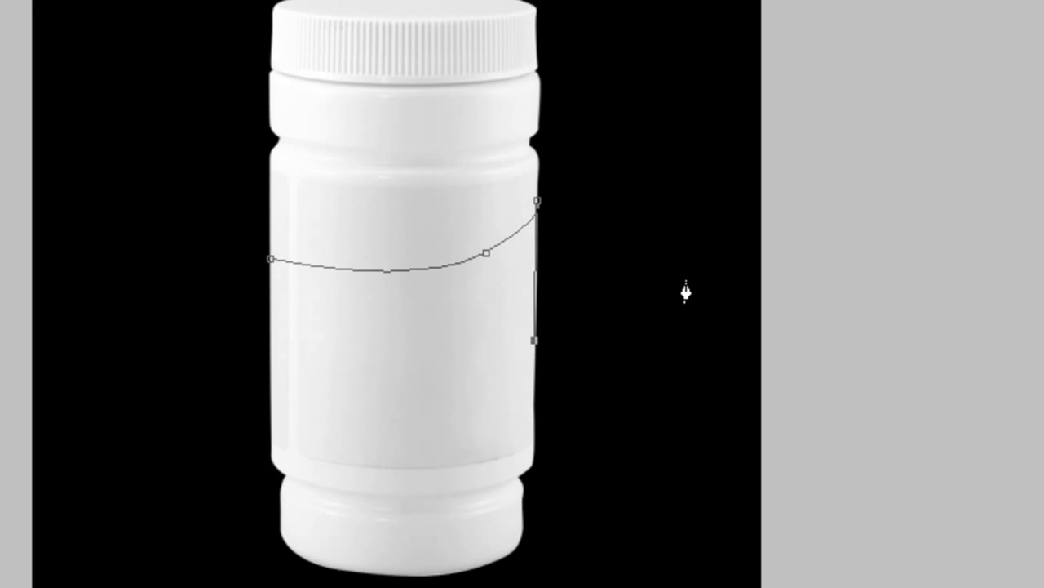
pyautogui.hotkey('shift', 'Left')
pyautogui.hotkey('shift', 'Left')
pyautogui.hotkey('shift', 'Left')
pyautogui.hotkey('shift', 'Left')
pyautogui.hotkey('shift', 'Left')
pyautogui.hotkey('shift', 'Right')
pyautogui.hotkey('shift', 'Right')
pyautogui.hotkey('shift', 'Right')
pyautogui.hotkey('shift', 'Right')
pyautogui.hotkey('shift', 'Right')
pyautogui.click(486, 253)
pyautogui.press('Down')
pyautogui.press('Down')
pyautogui.press('Left')
pyautogui.press('Left')
pyautogui.press('Left')
pyautogui.press('Left')
pyautogui.press('Left')
pyautogui.press('Left')
pyautogui.press('Left')
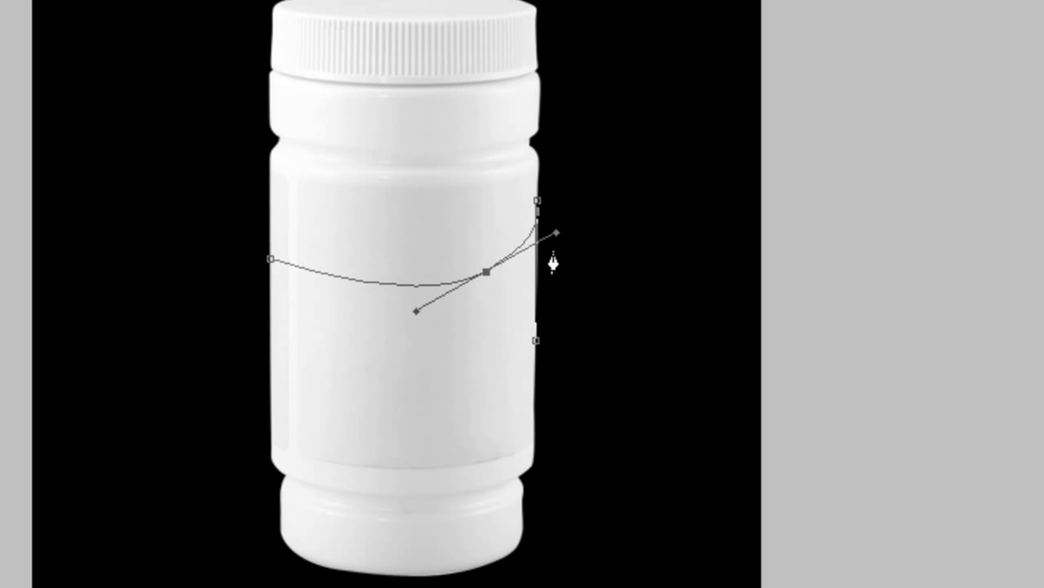
pyautogui.press('Down')
pyautogui.press('Down')
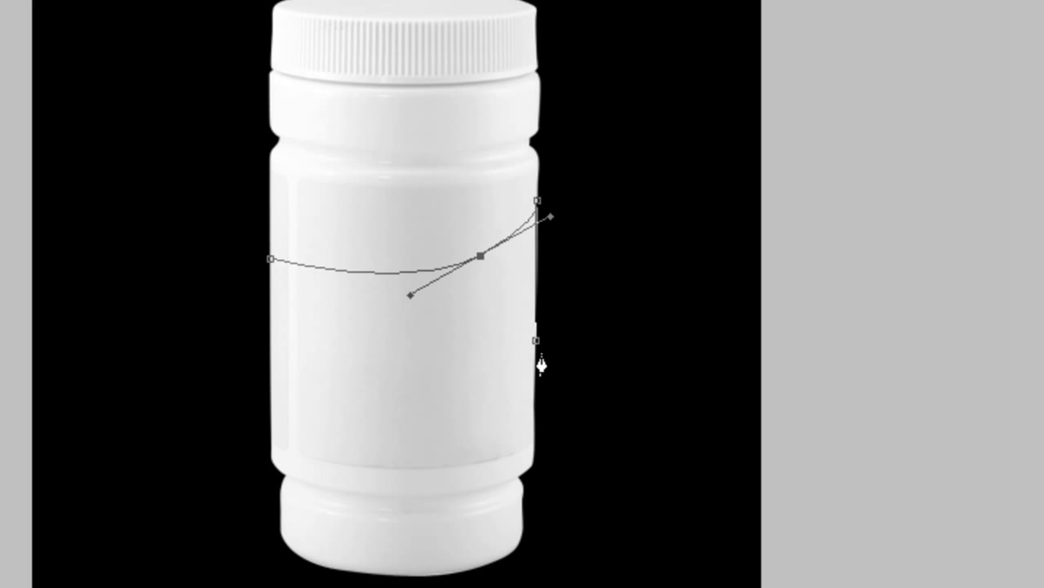
# - Add a curved lower-left anchor, remove its outgoing handle, and close the band path
pyautogui.moveTo(270, 345); pyautogui.dragTo(96, 260)
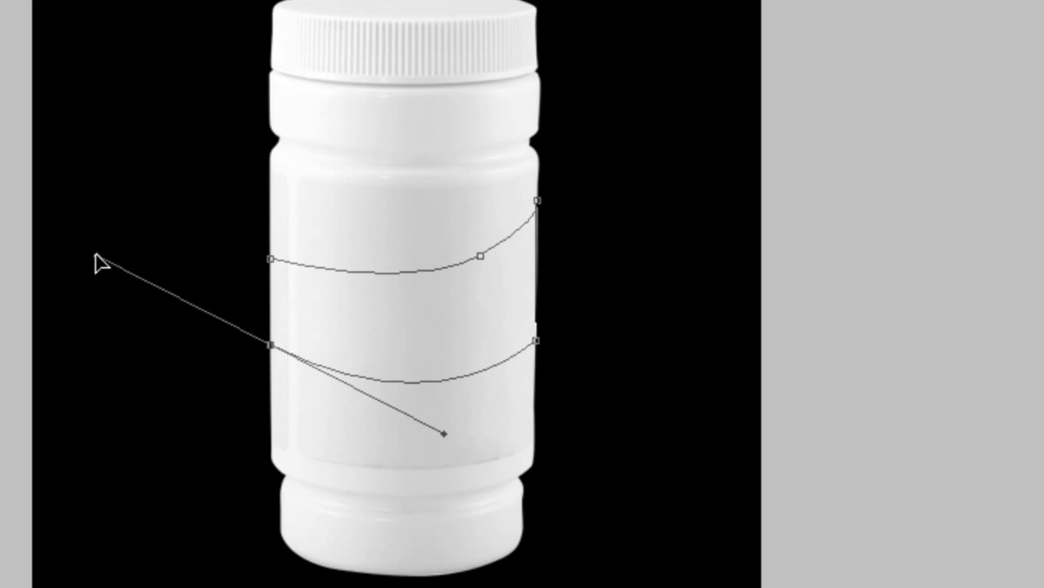
pyautogui.click(270, 260)
pyautogui.hotkey('ctrl', 'z')
pyautogui.keyDown('alt'); pyautogui.click(270, 346); pyautogui.keyUp('alt')
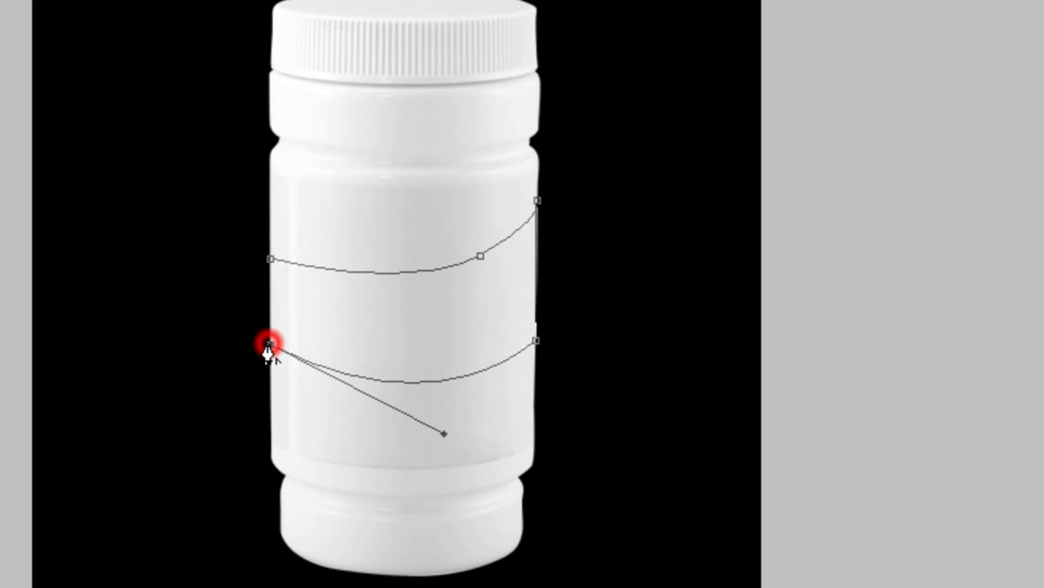
pyautogui.click(272, 259)
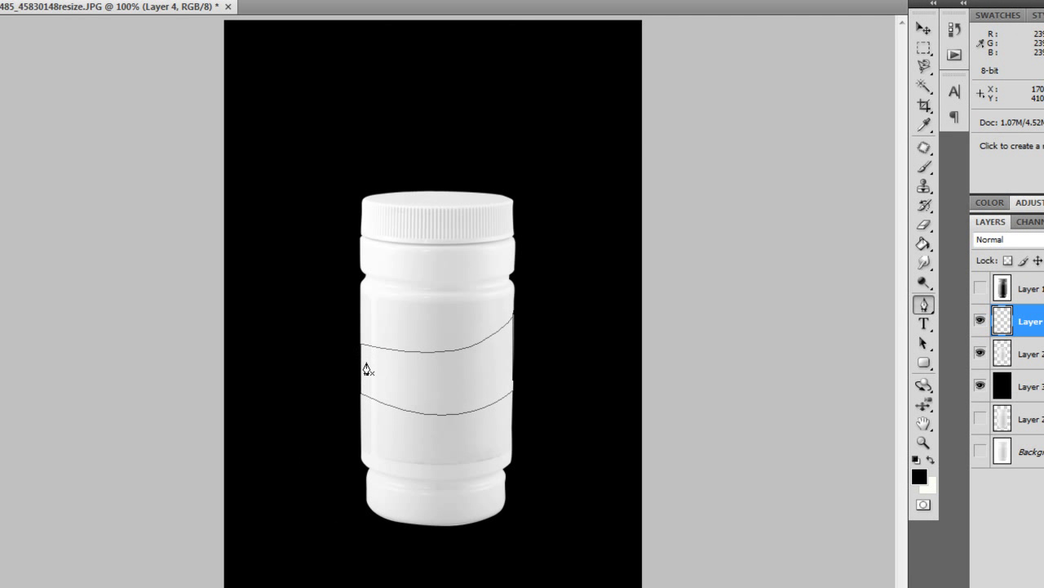
# - Turn the band path into a selection
pyautogui.rightClick(474, 377)
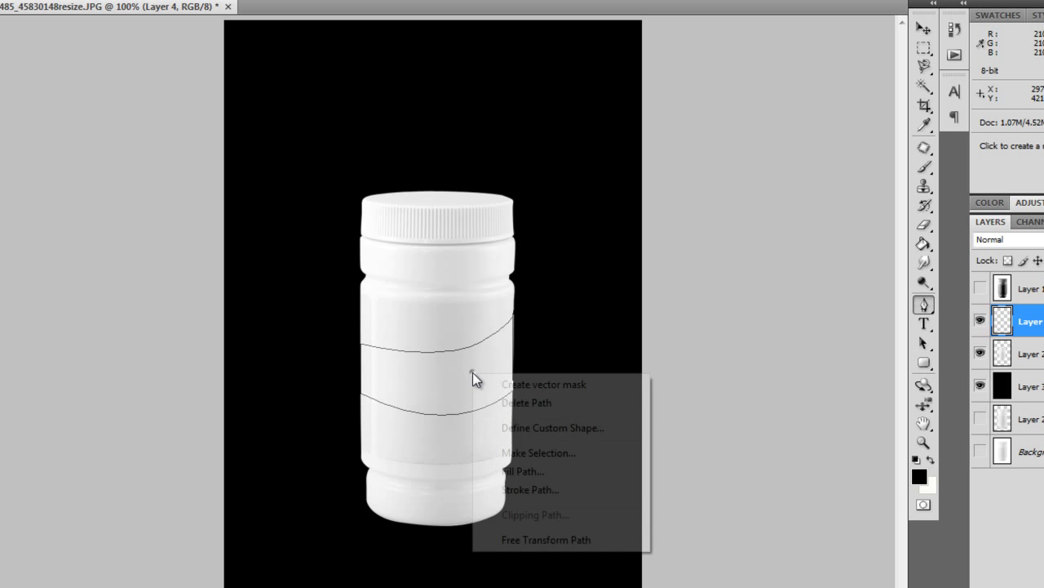
pyautogui.click(531, 451)
pyautogui.click(777, 97)
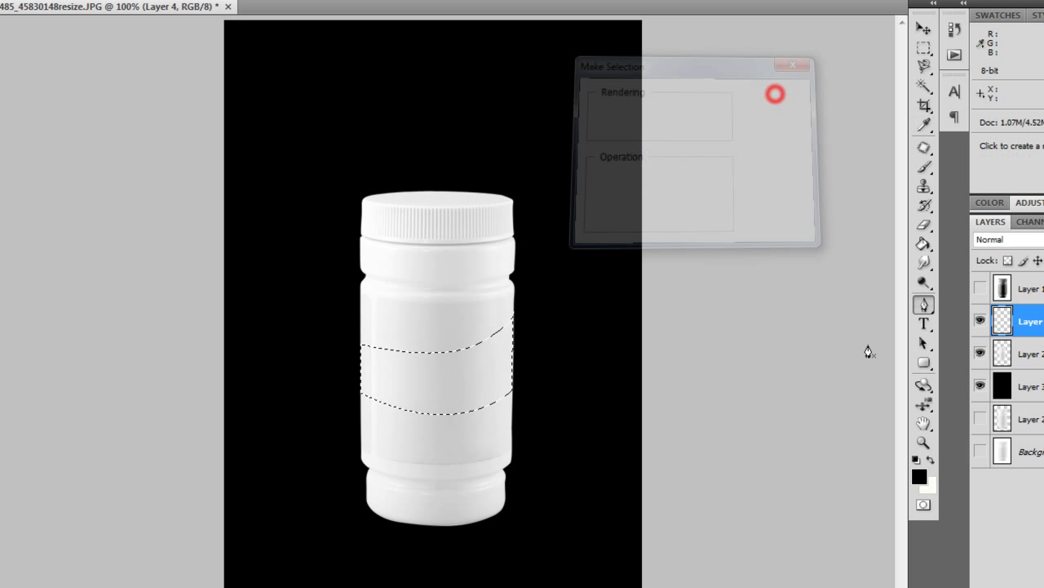
# - Set the foreground colour to dark brown
pyautogui.click(918, 476)
pyautogui.moveTo(783, 285); pyautogui.dragTo(831, 329)
pyautogui.click(1012, 194)
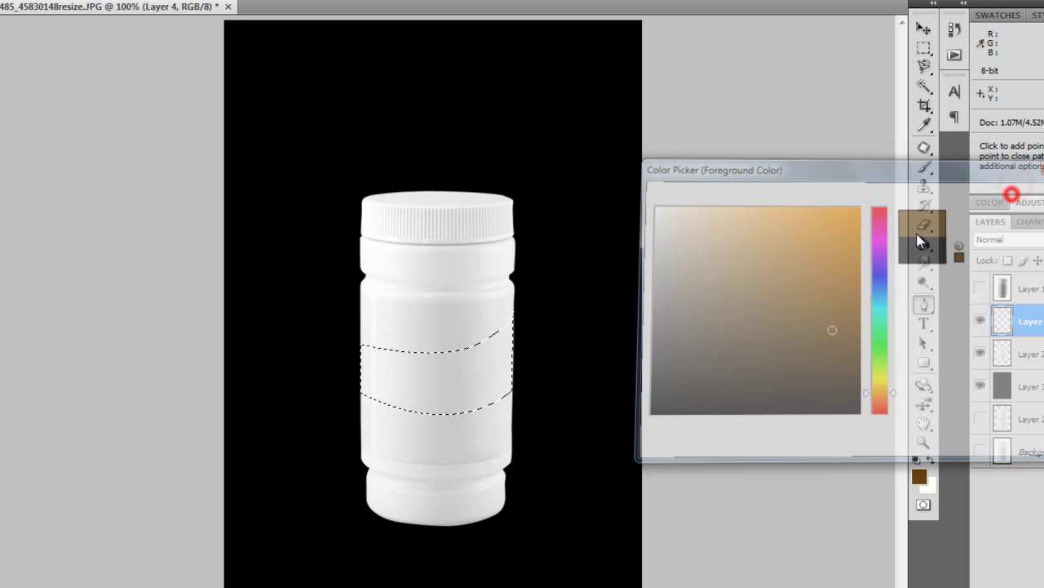
# - Fill the band selection with brown, deselect, and zoom in on the bottle's right edge
pyautogui.click(923, 245)
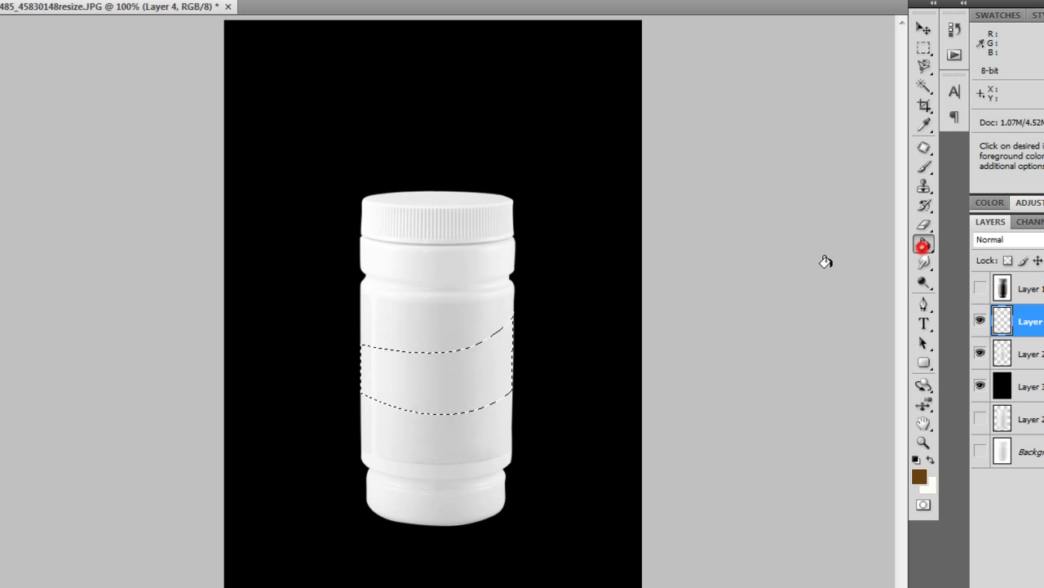
pyautogui.click(448, 368)
pyautogui.hotkey('ctrl', 'd')
pyautogui.click(416, 448)
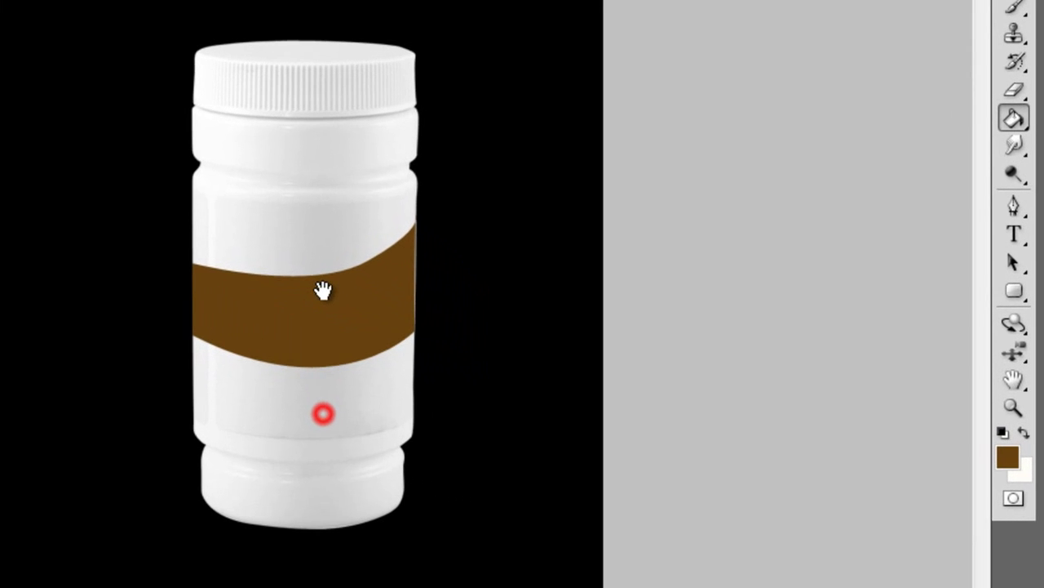
pyautogui.press('z')
pyautogui.click(490, 317)
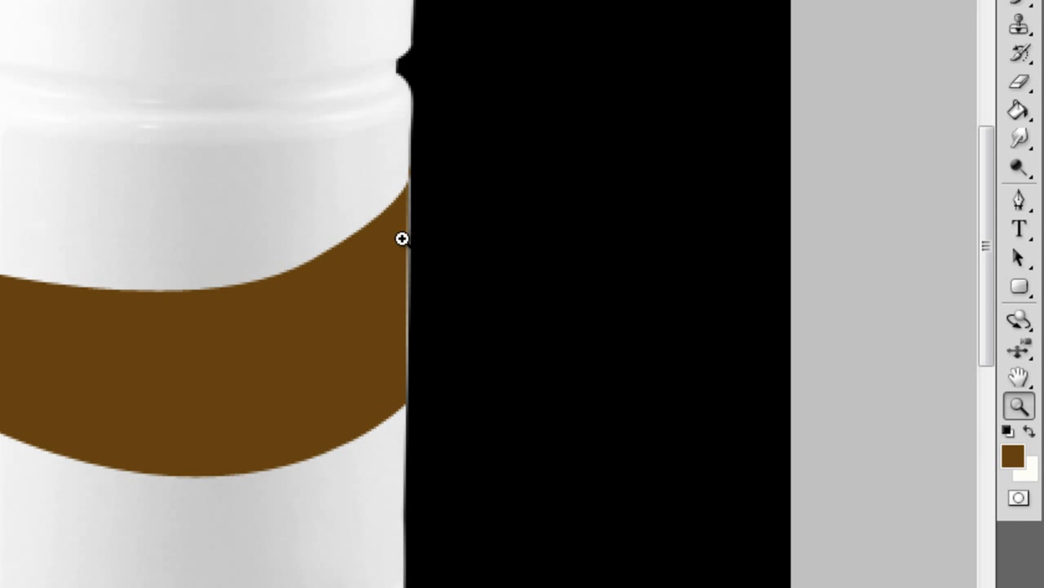
pyautogui.press('v')
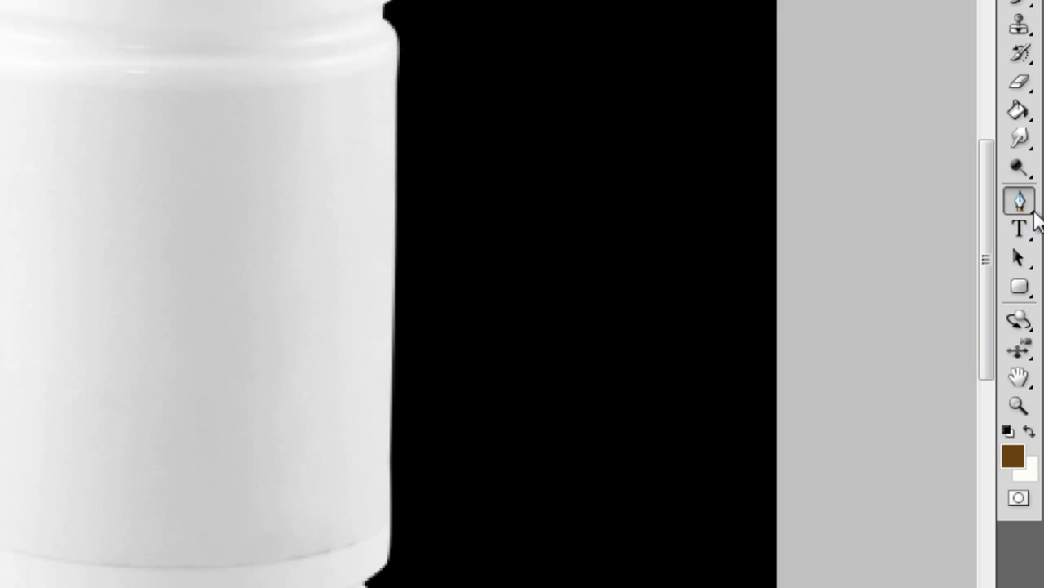
# - Draw a closed brown shape-layer band across the bottle's middle that sweeps up toward its right edge
pyautogui.click(1019, 202)
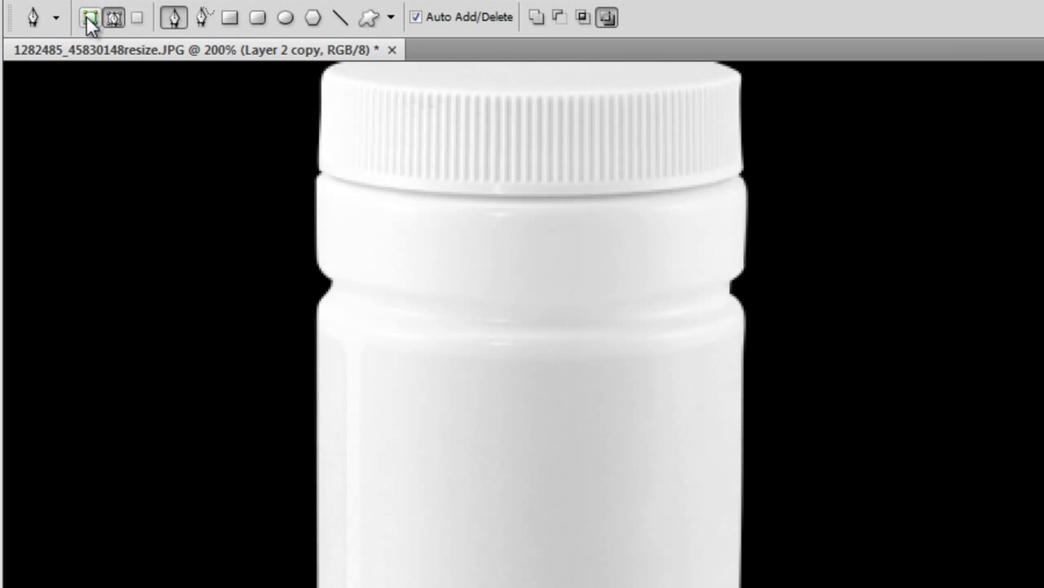
pyautogui.click(86, 17)
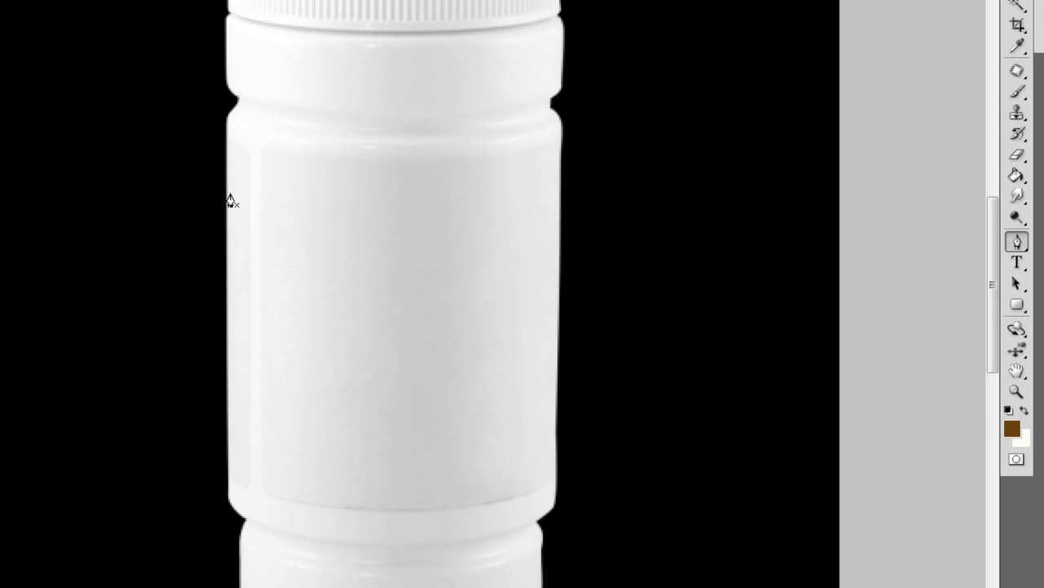
pyautogui.click(227, 242)
pyautogui.moveTo(497, 235); pyautogui.dragTo(555, 196)
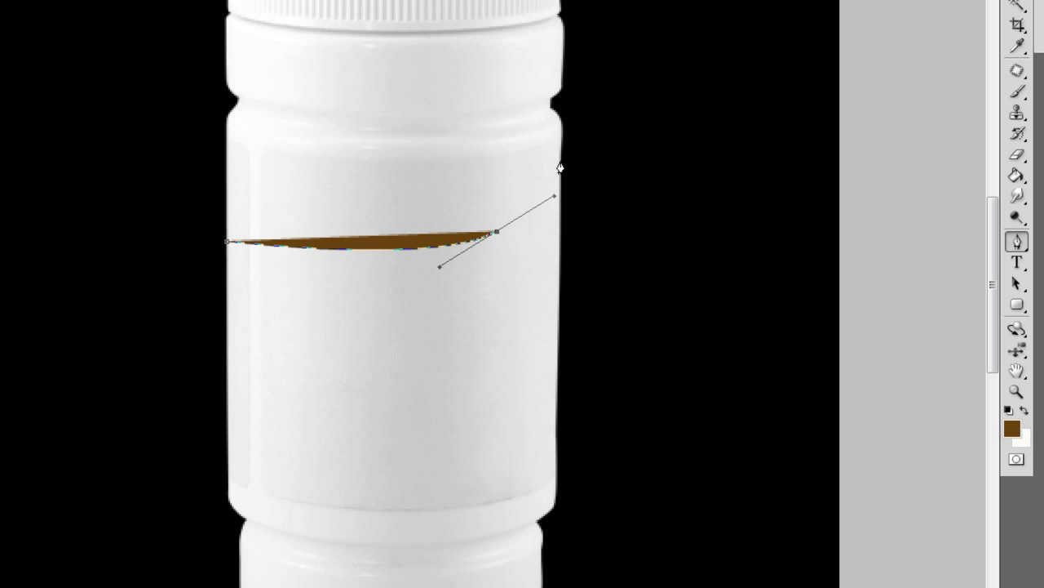
pyautogui.click(560, 162)
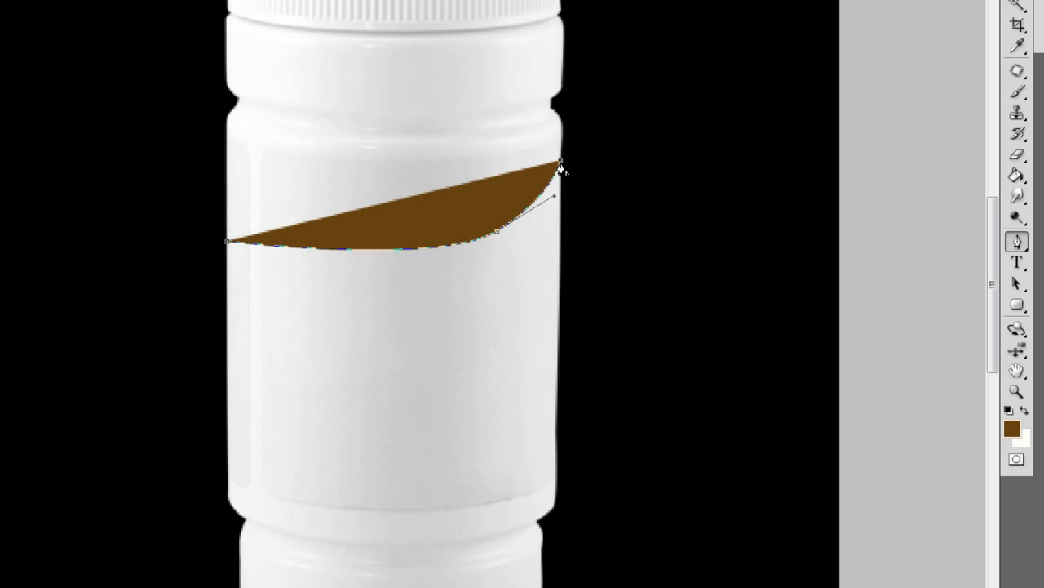
pyautogui.click(559, 327)
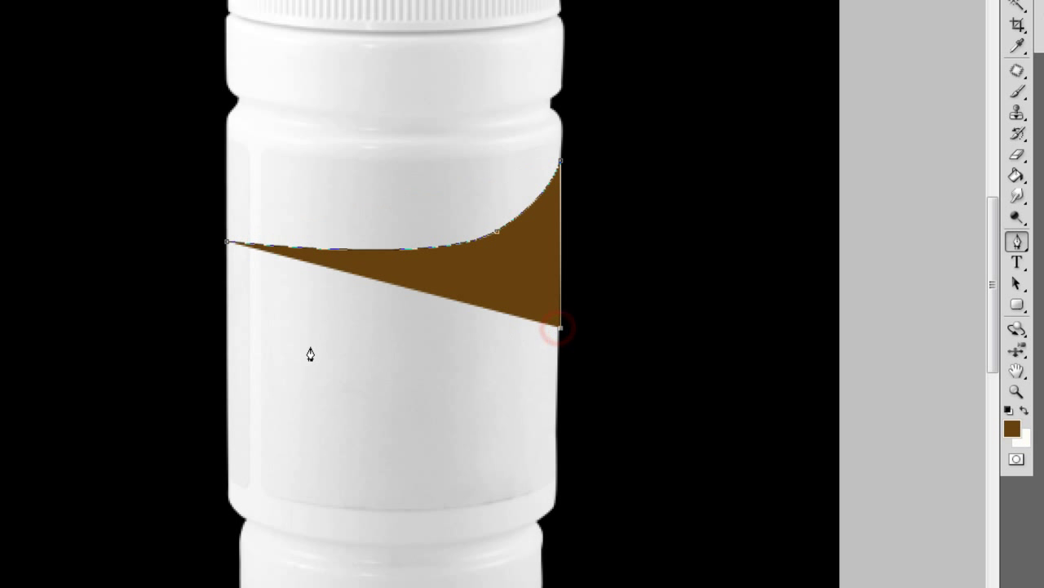
pyautogui.click(233, 354)
pyautogui.click(232, 243)
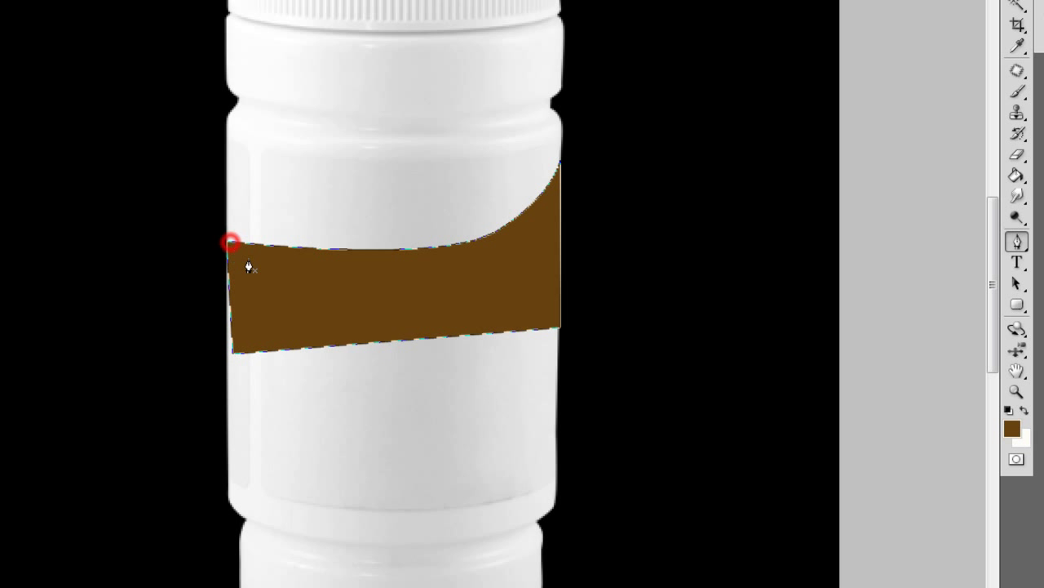
# - Deselect the band path, switch to the Move tool and recentre the view to show the bottle and layers
pyautogui.scroll(-1, 476, 305)
pyautogui.click(476, 350)
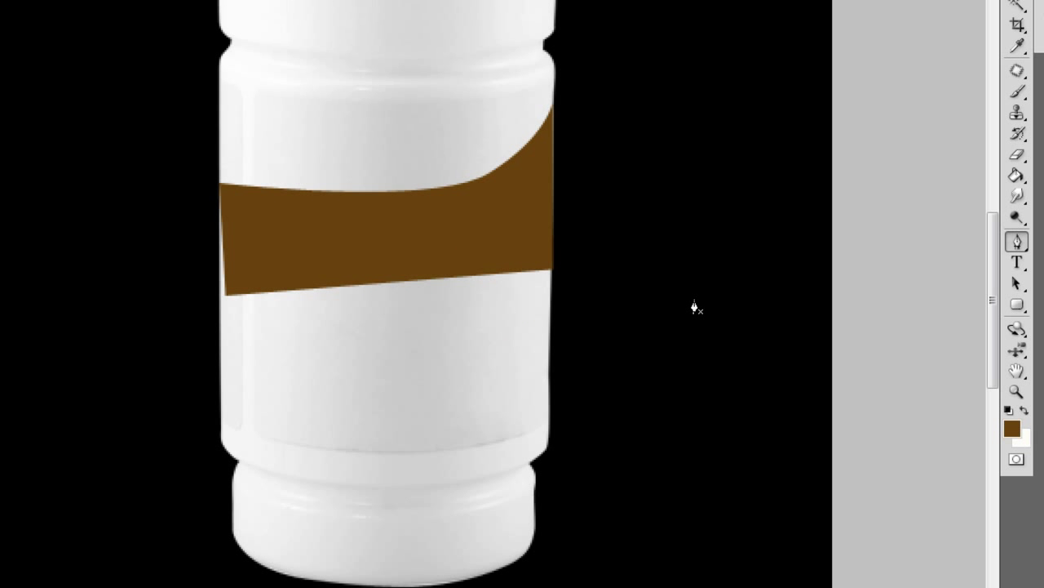
pyautogui.moveTo(503, 307); pyautogui.dragTo(604, 392)
pyautogui.press('v')
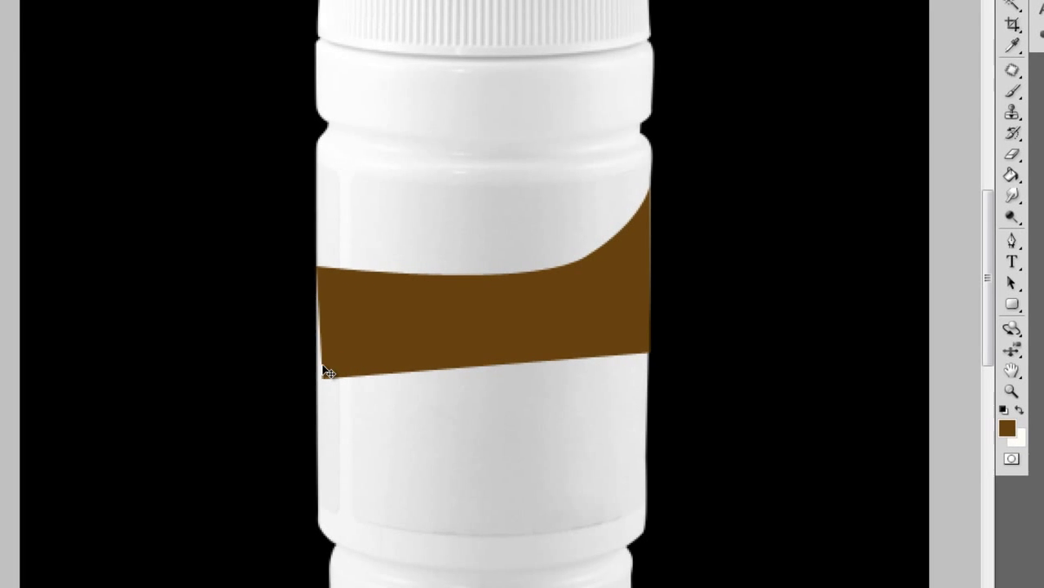
pyautogui.press('space')
pyautogui.scroll(-1, 357, 327)
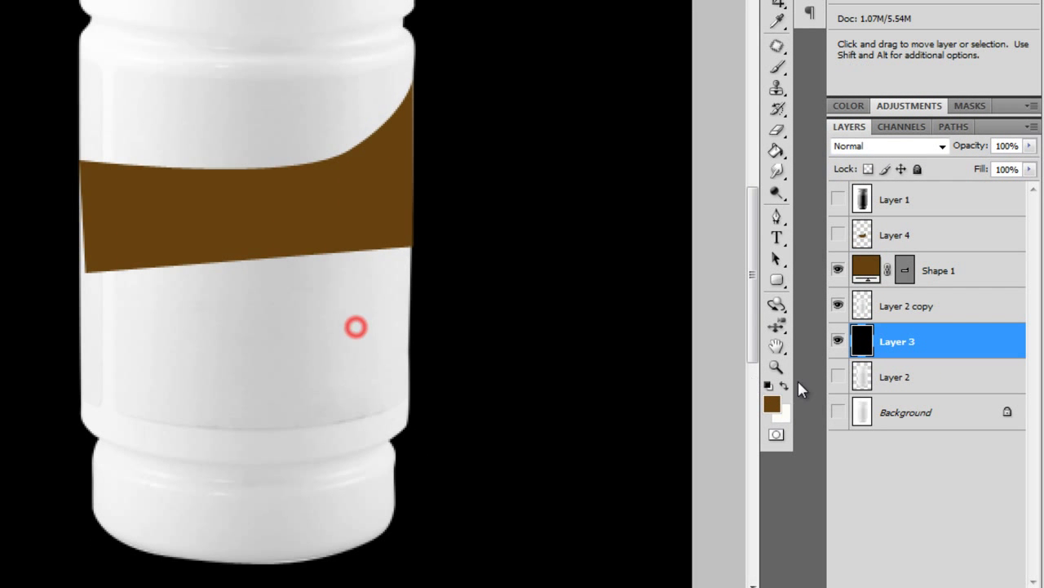
# - On Shape 1, nudge the lower-left anchor outward and add a bottom-edge anchor to curve the lower edge
pyautogui.keyDown('ctrl'); pyautogui.click(906, 272); pyautogui.keyUp('ctrl')
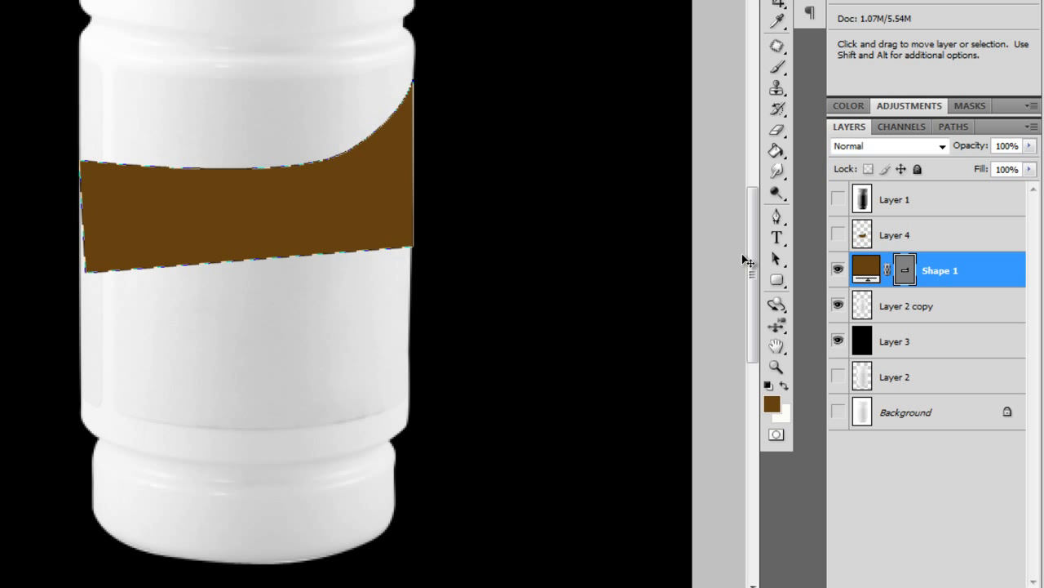
pyautogui.click(775, 217)
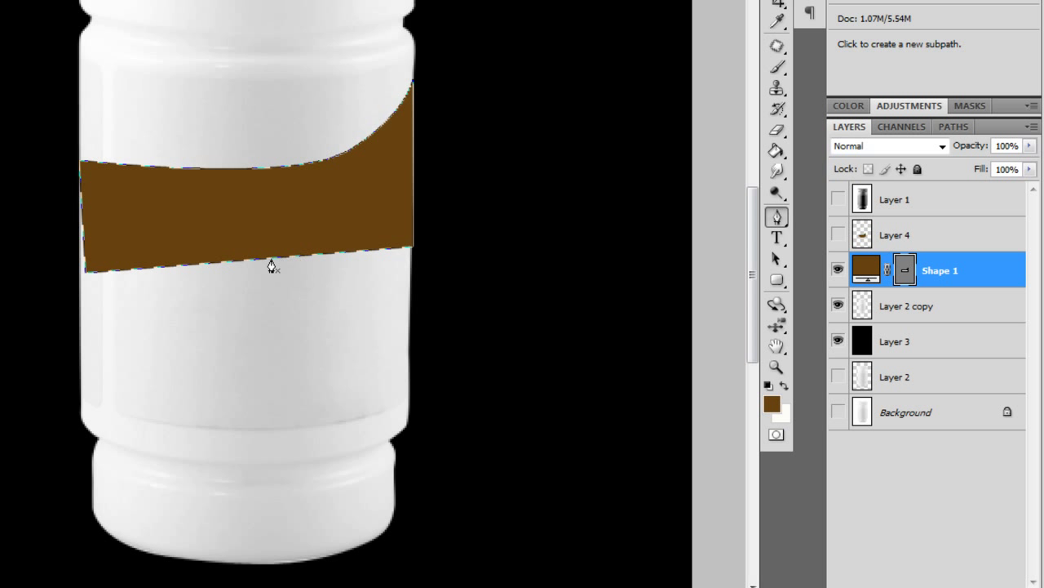
pyautogui.press('ctrl')
pyautogui.press('ctrl')
pyautogui.moveTo(86, 278); pyautogui.dragTo(80, 280)
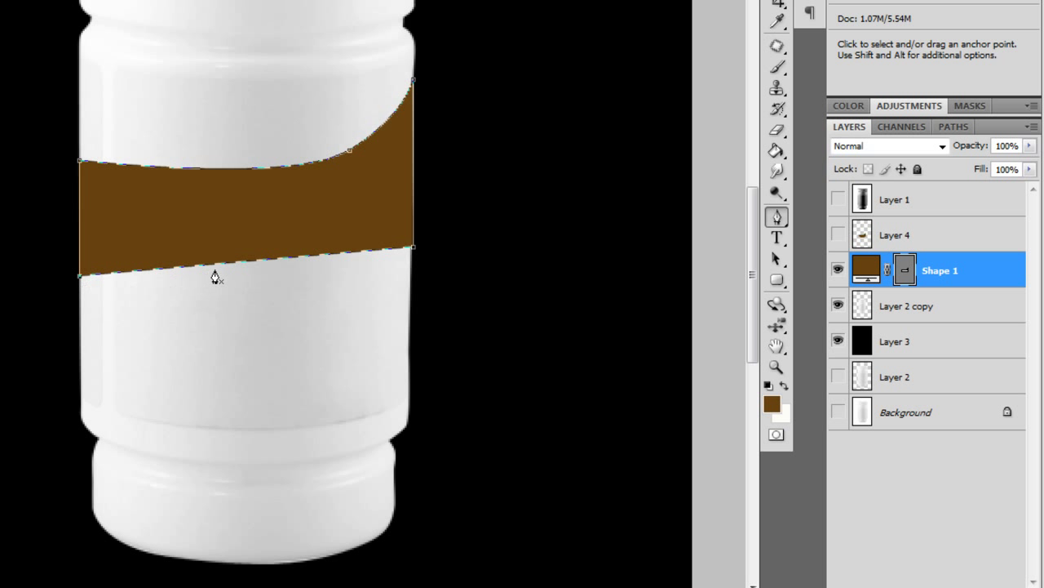
pyautogui.click(248, 265)
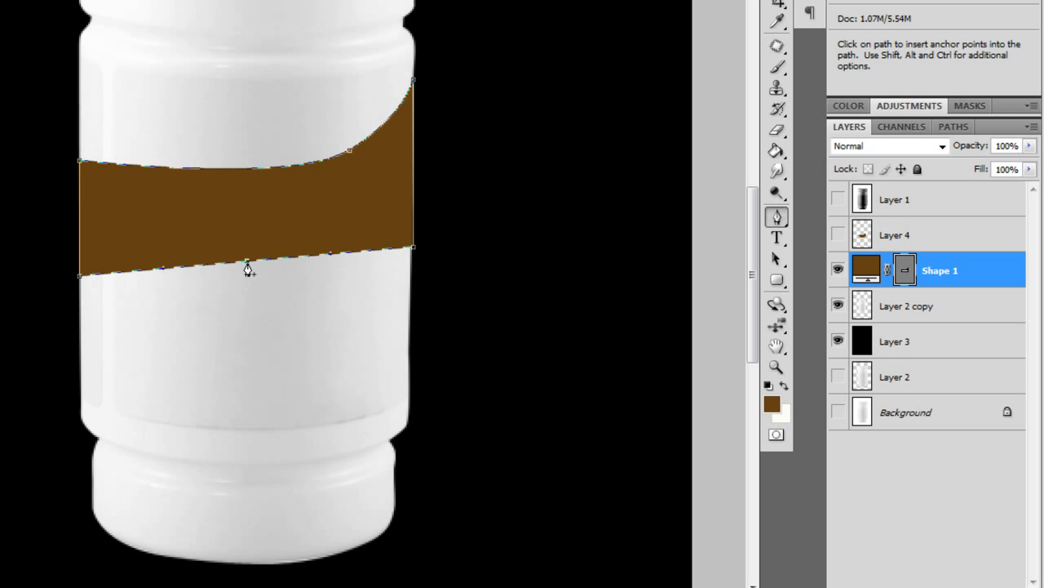
pyautogui.moveTo(248, 266); pyautogui.dragTo(267, 278)
# - Make Layer 3 active and zoom out, then return the view to 100%
pyautogui.click(946, 337)
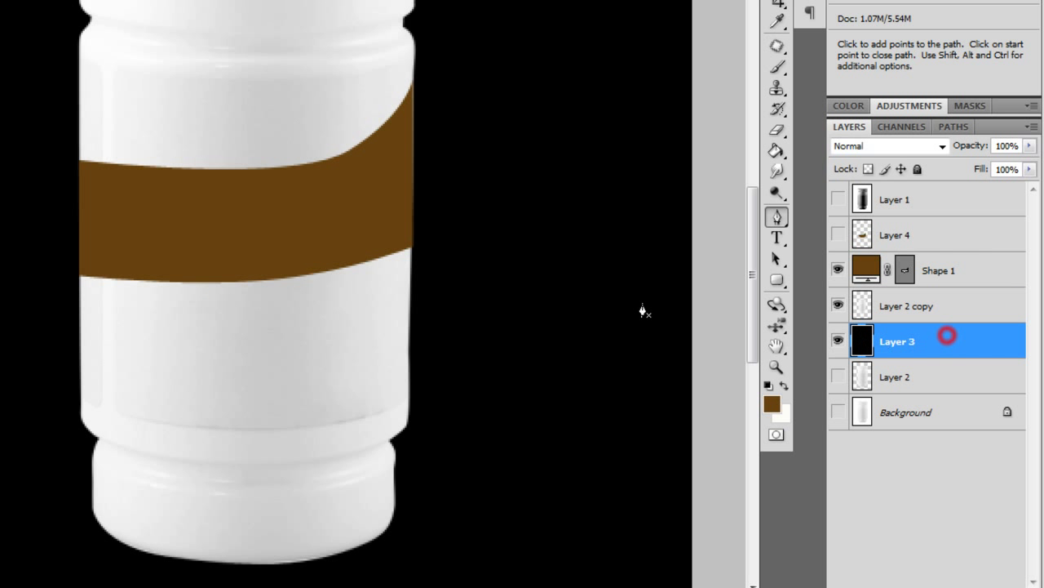
pyautogui.press('z')
pyautogui.keyDown('alt'); pyautogui.click(394, 250); pyautogui.keyUp('alt')
pyautogui.hotkey('ctrl', '+')
pyautogui.press('p')
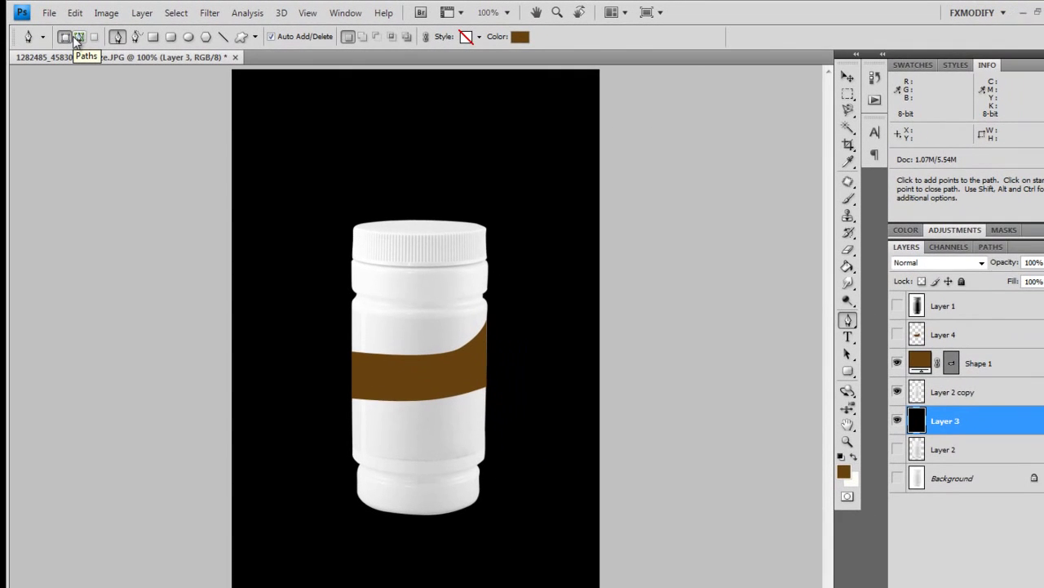
# - In Paths mode, start an open path left of the cap with curved points across the top
pyautogui.click(76, 37)
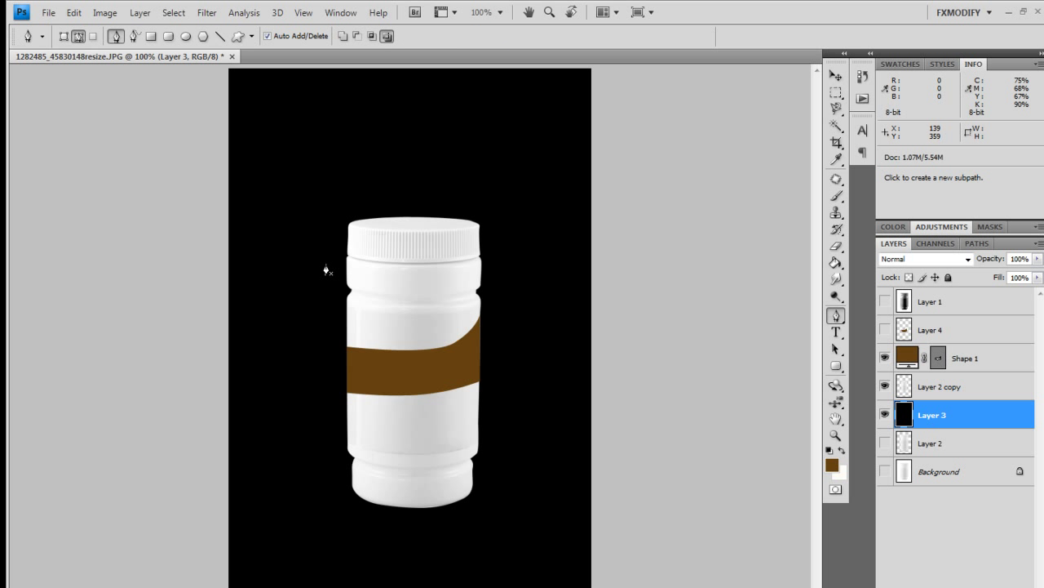
pyautogui.click(271, 250)
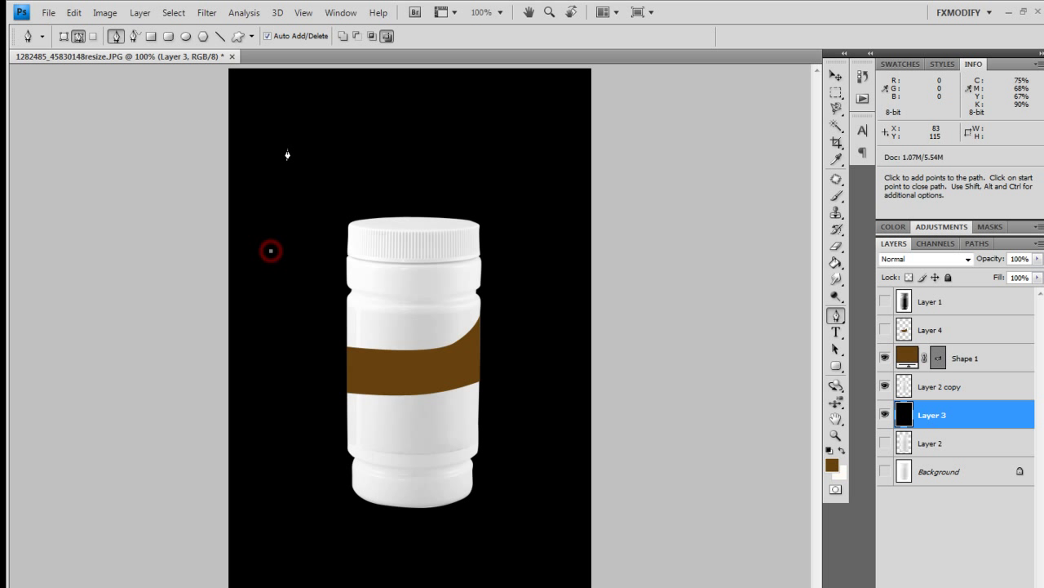
pyautogui.moveTo(315, 146); pyautogui.dragTo(398, 137)
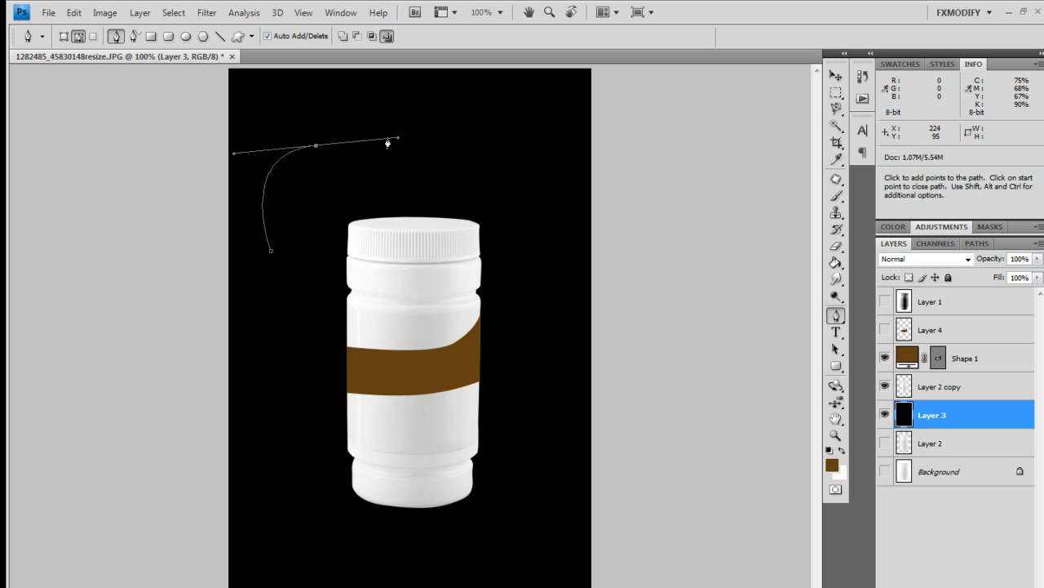
pyautogui.click(318, 147)
pyautogui.moveTo(412, 158); pyautogui.dragTo(478, 110)
# - Add corner points above the cap to finish the wavy path, then reshape its left curve
pyautogui.click(488, 172)
pyautogui.click(465, 197)
pyautogui.click(403, 196)
pyautogui.click(403, 214)
pyautogui.click(480, 212)
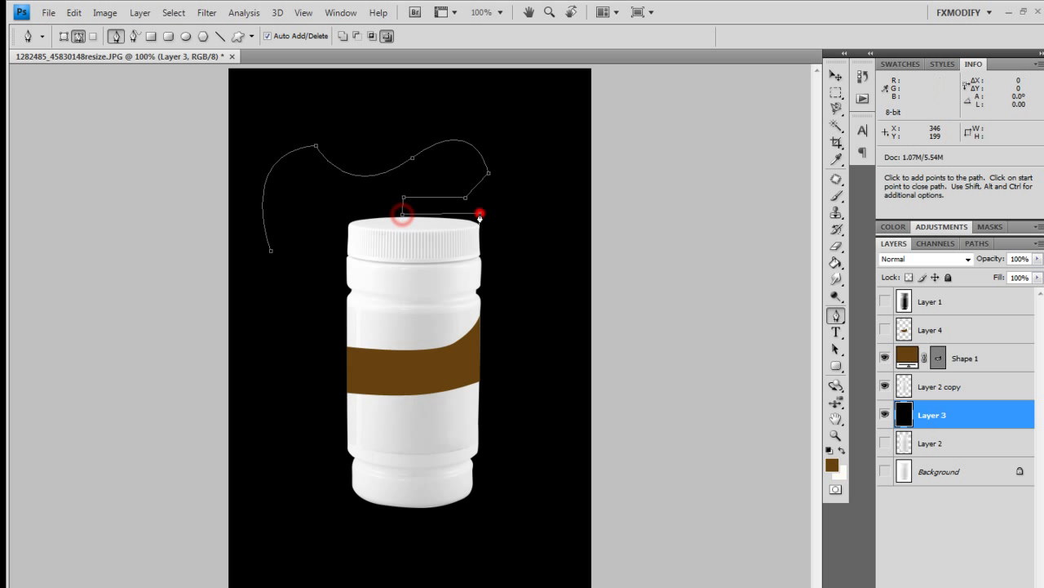
pyautogui.keyDown('ctrl'); pyautogui.click(263, 193); pyautogui.keyUp('ctrl')
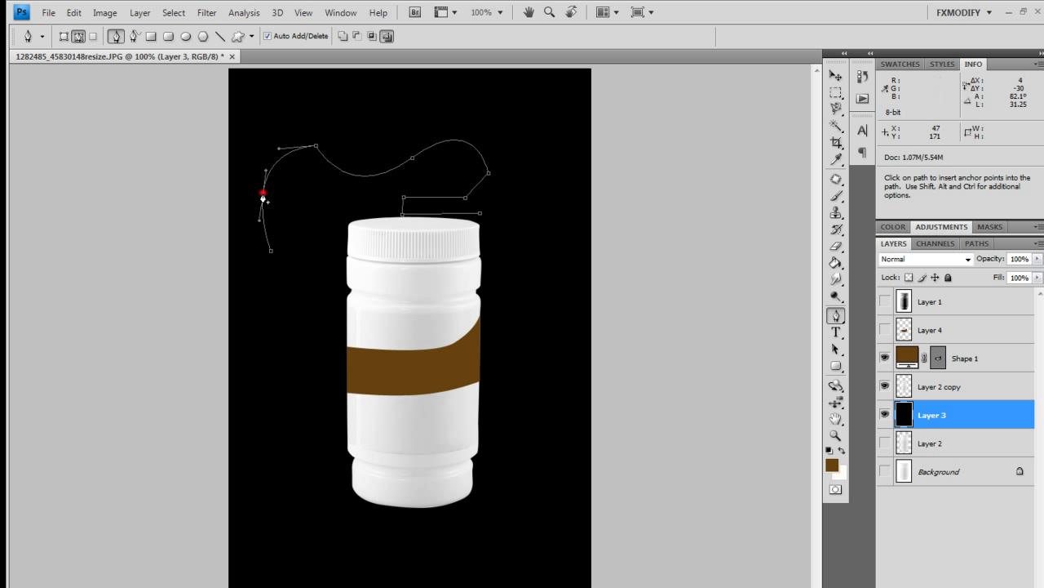
pyautogui.moveTo(263, 193); pyautogui.dragTo(317, 215)
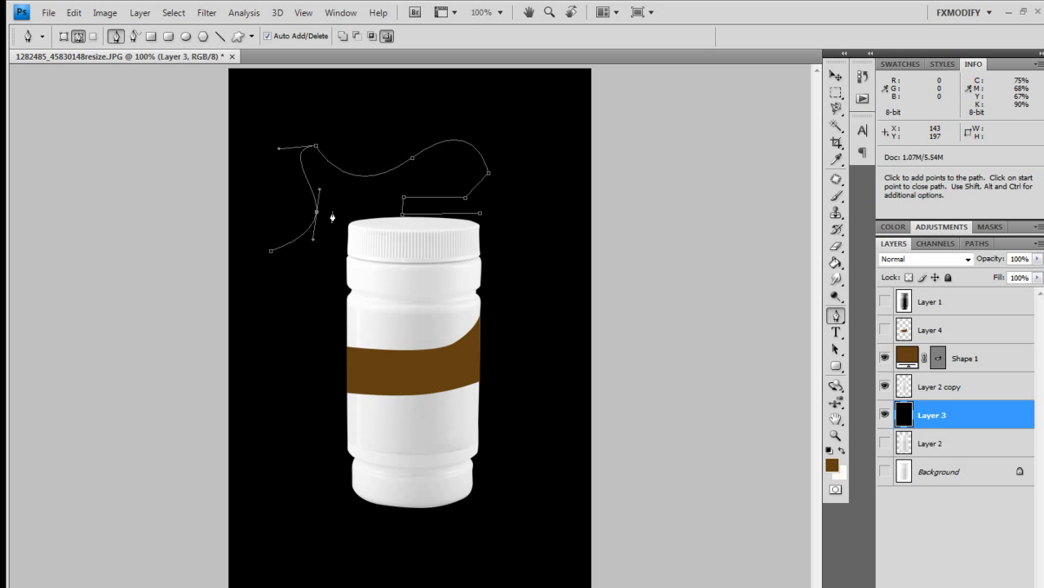